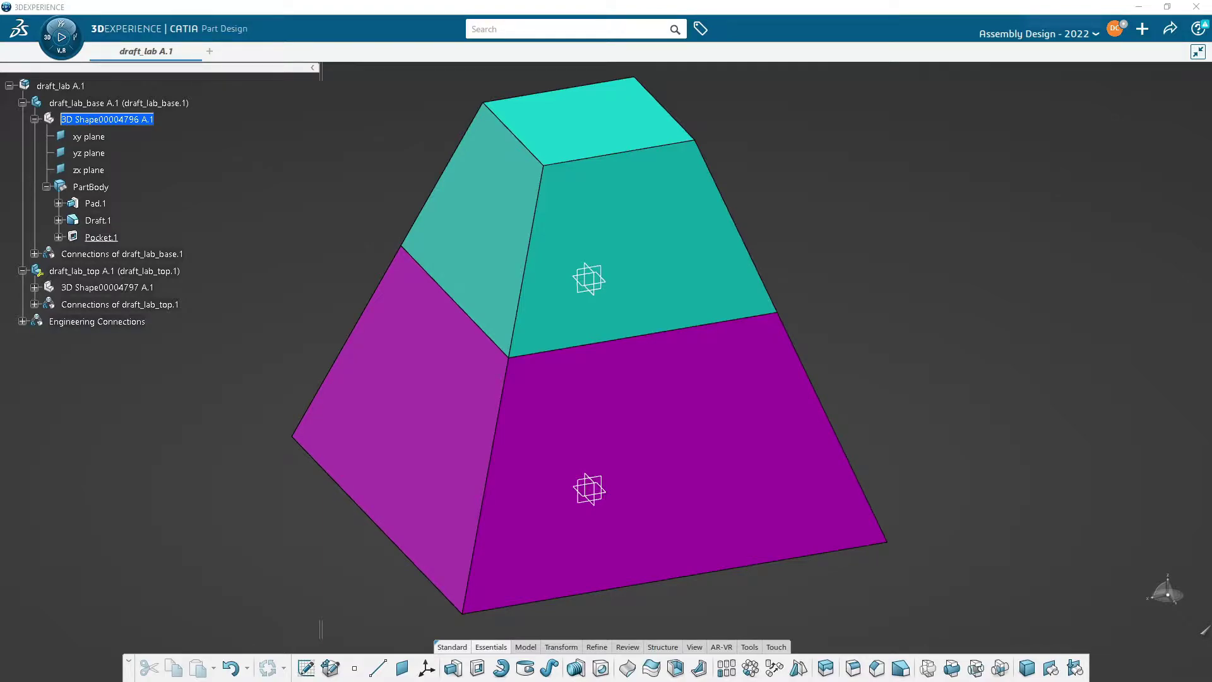
- Examine the finished pyramid assembly and the pocket in its base, temporarily hiding the draft_lab_top part
middle_click_drag(549, 571, 839, 483)
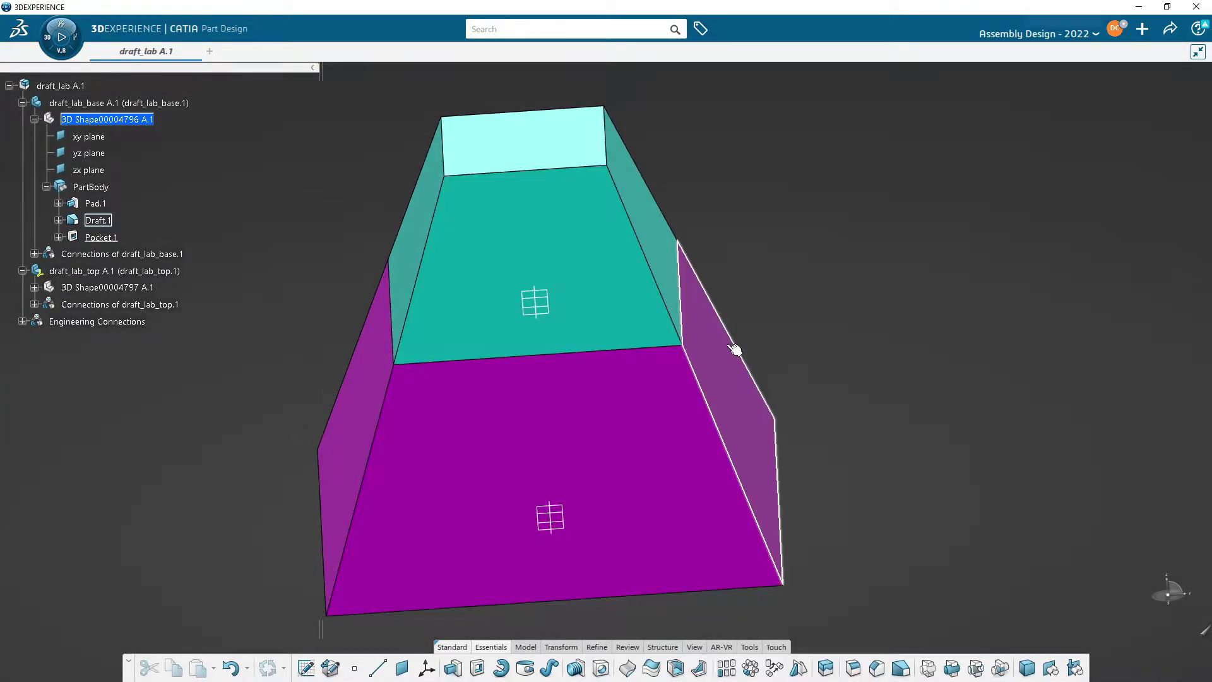
middle_click_drag(736, 350, 542, 477)
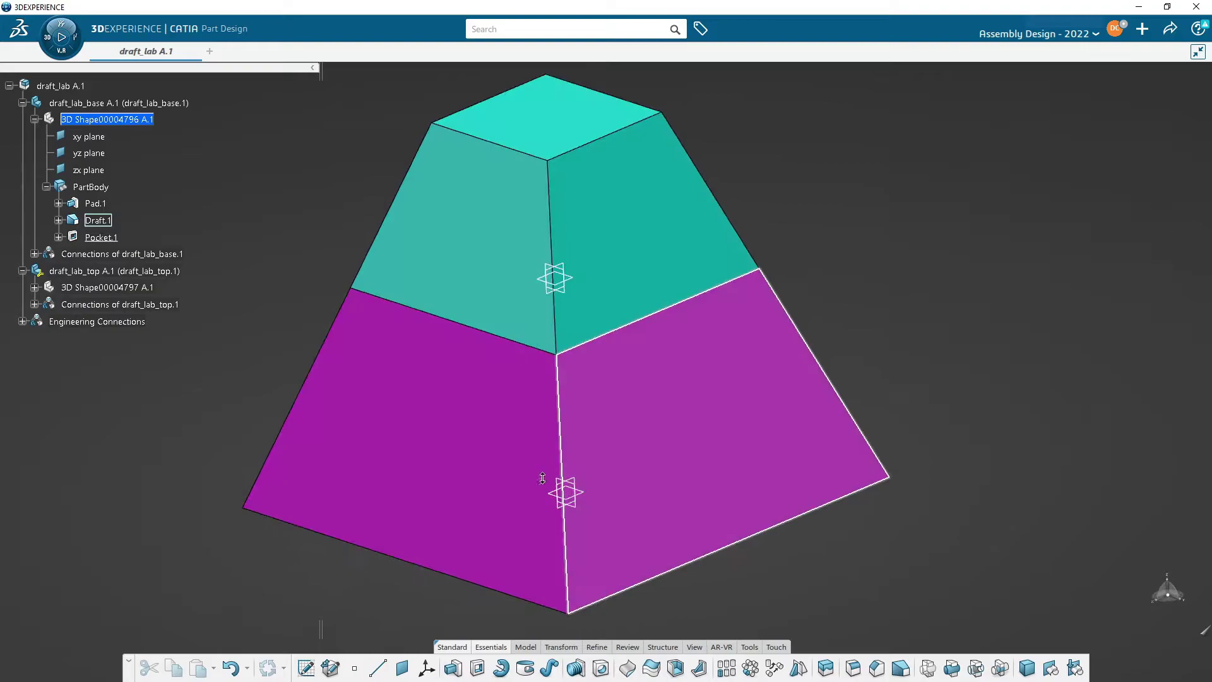
middle_click_drag(738, 376, 623, 352)
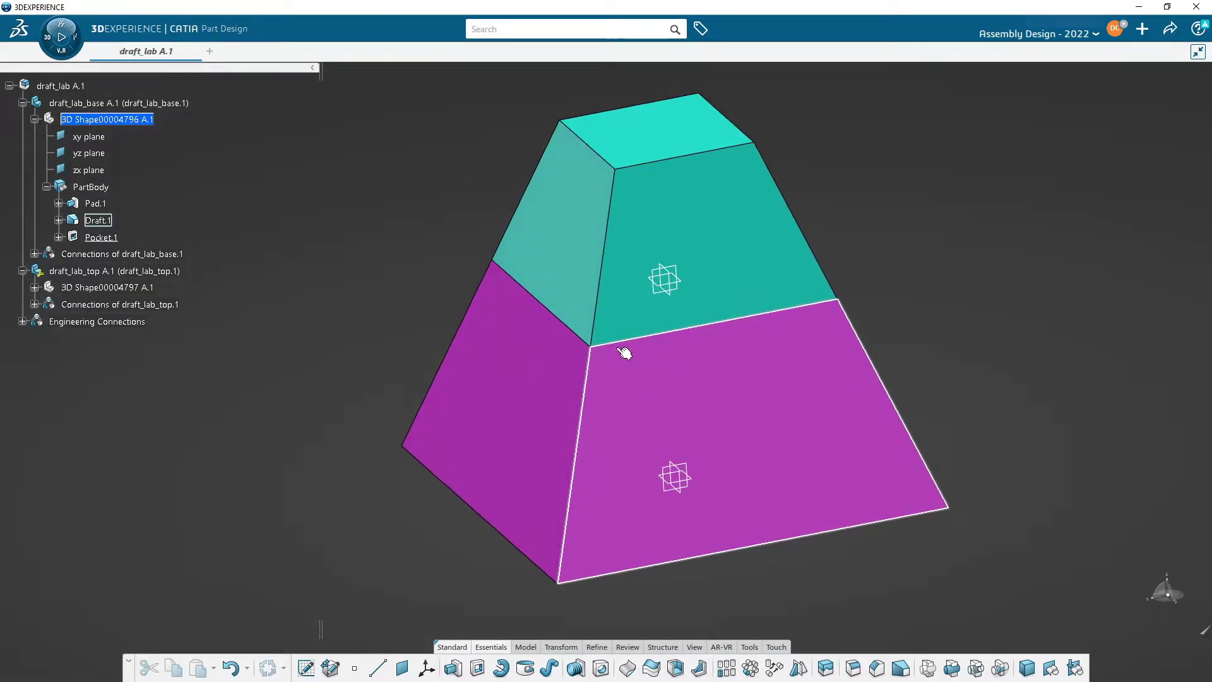
right_click(87, 273)
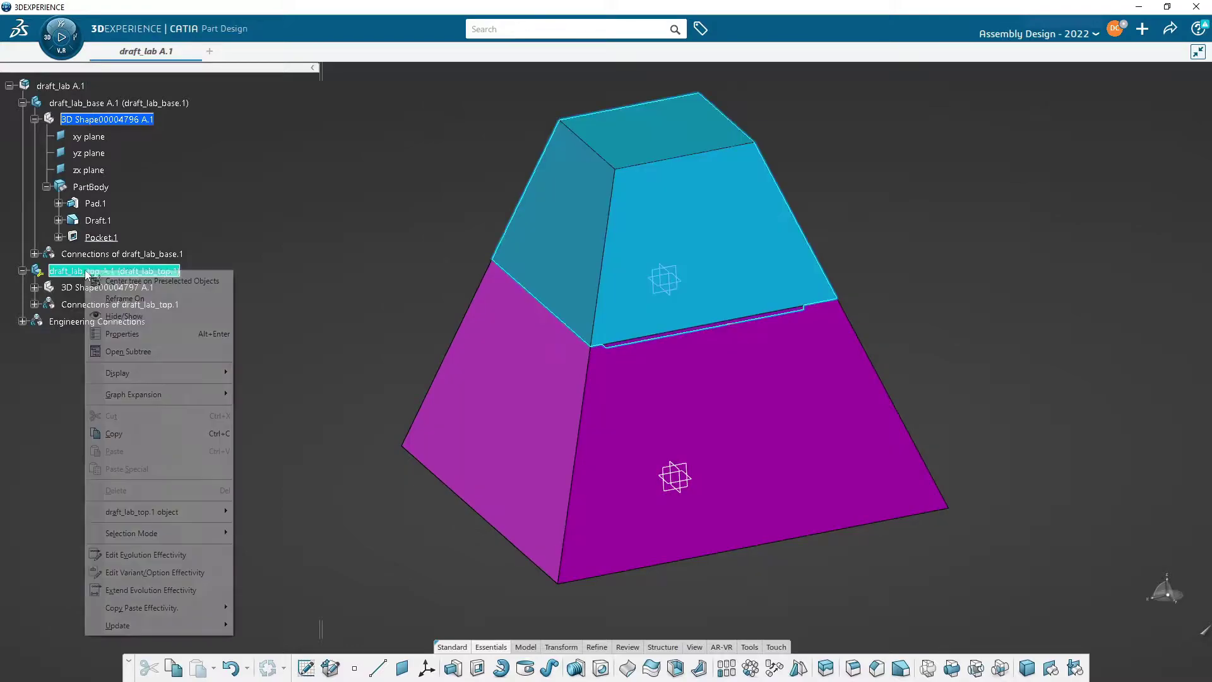
left_click(120, 316)
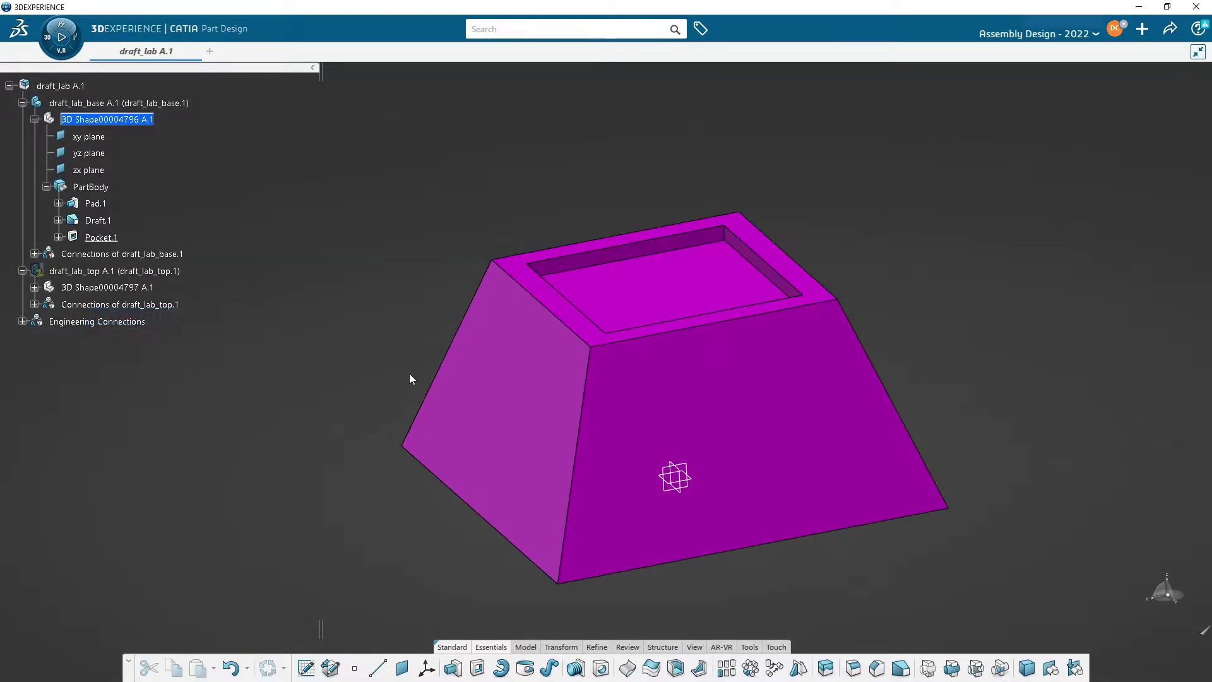
middle_click_drag(410, 378, 671, 421)
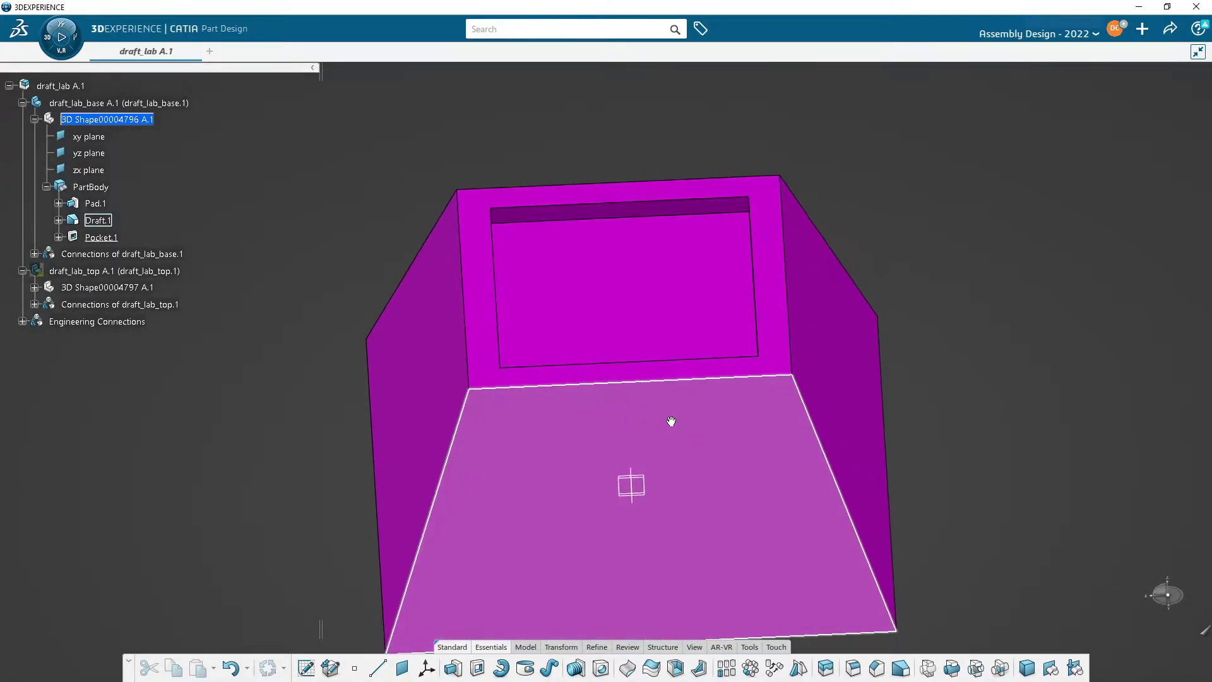
middle_click_drag(589, 387, 608, 314)
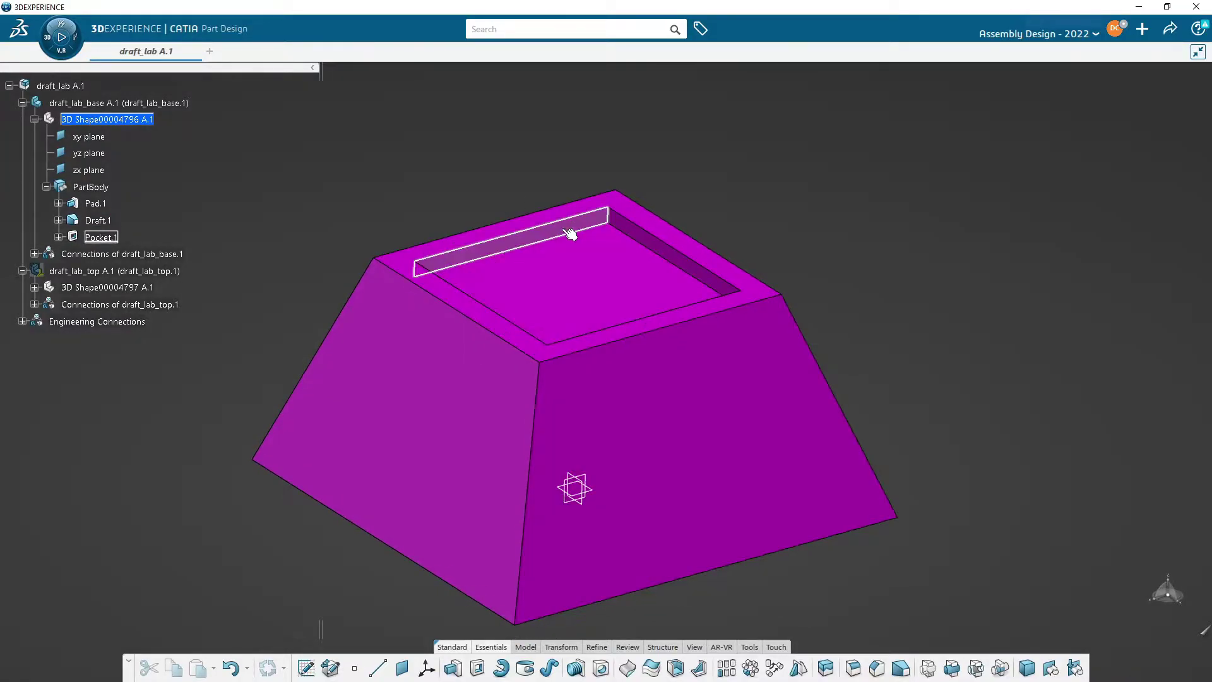
middle_click_drag(570, 234, 699, 169)
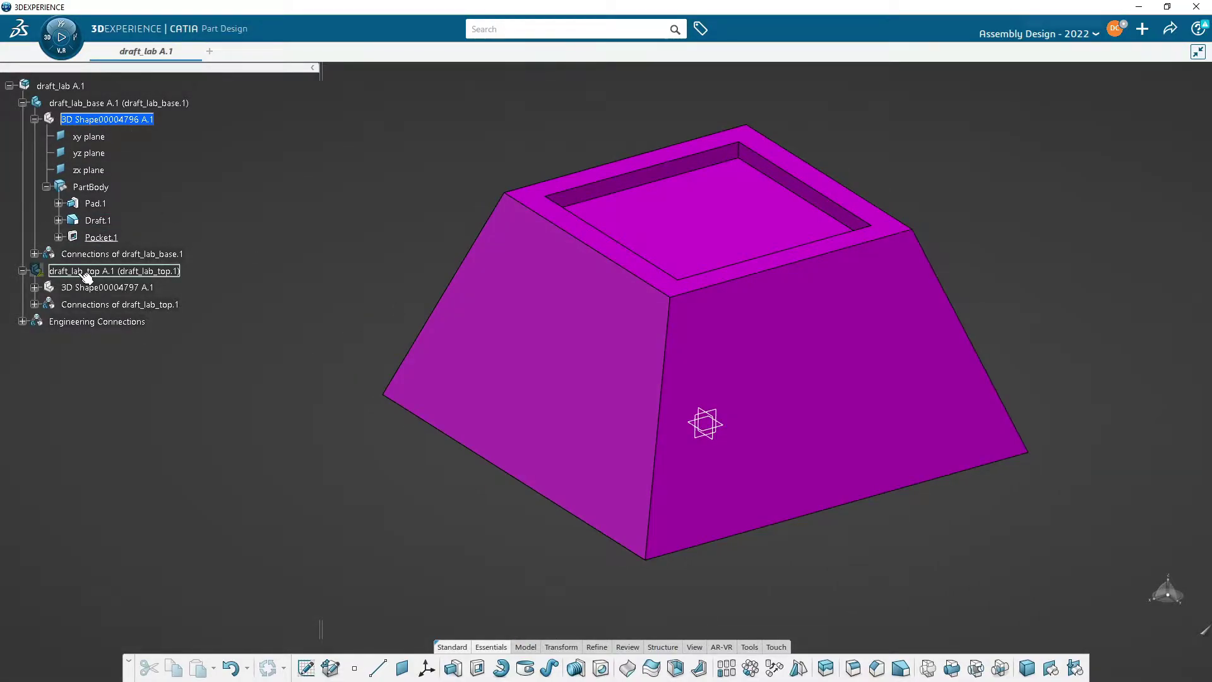
right_click(47, 270)
left_click(218, 318)
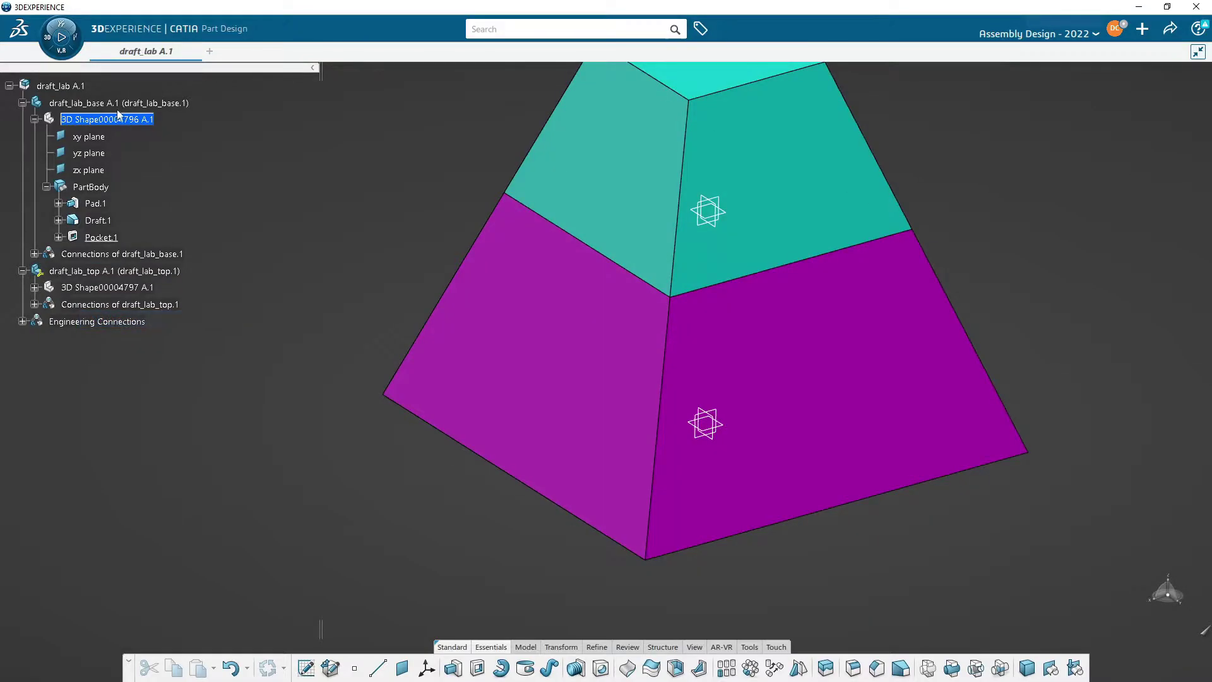
- Examine the raised boss on the underside of draft_lab_top, temporarily hiding the draft_lab_base part
right_click(119, 104)
left_click(180, 154)
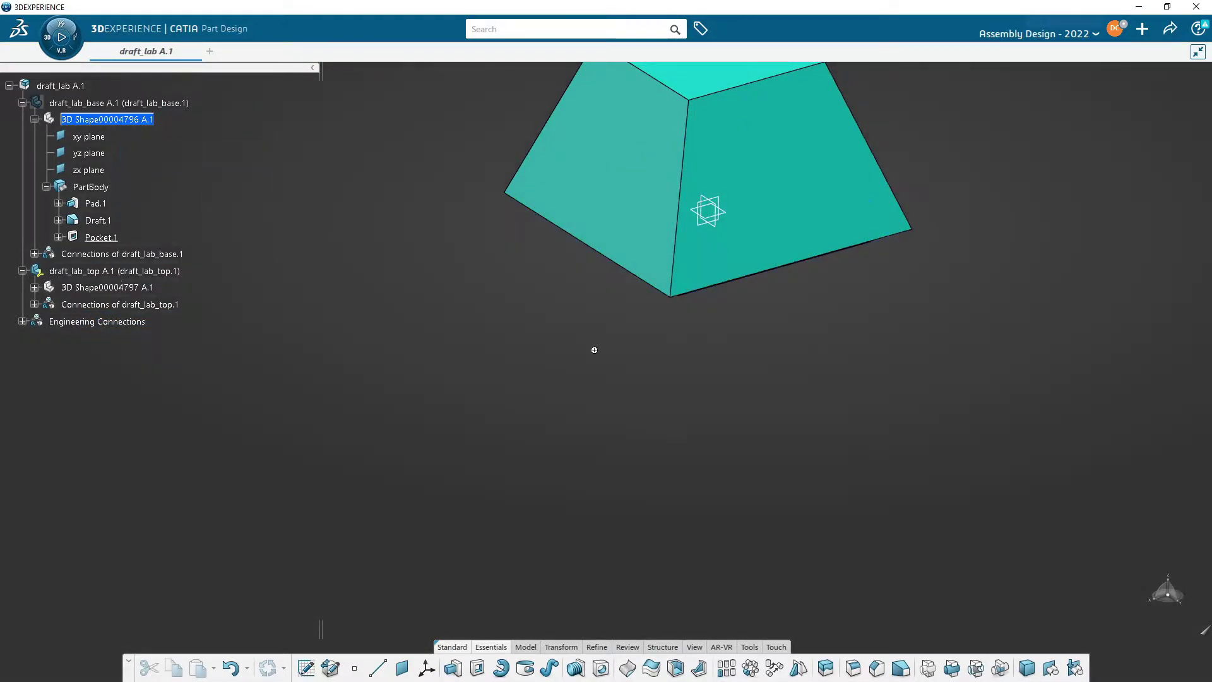
middle_click_drag(593, 347, 651, 258)
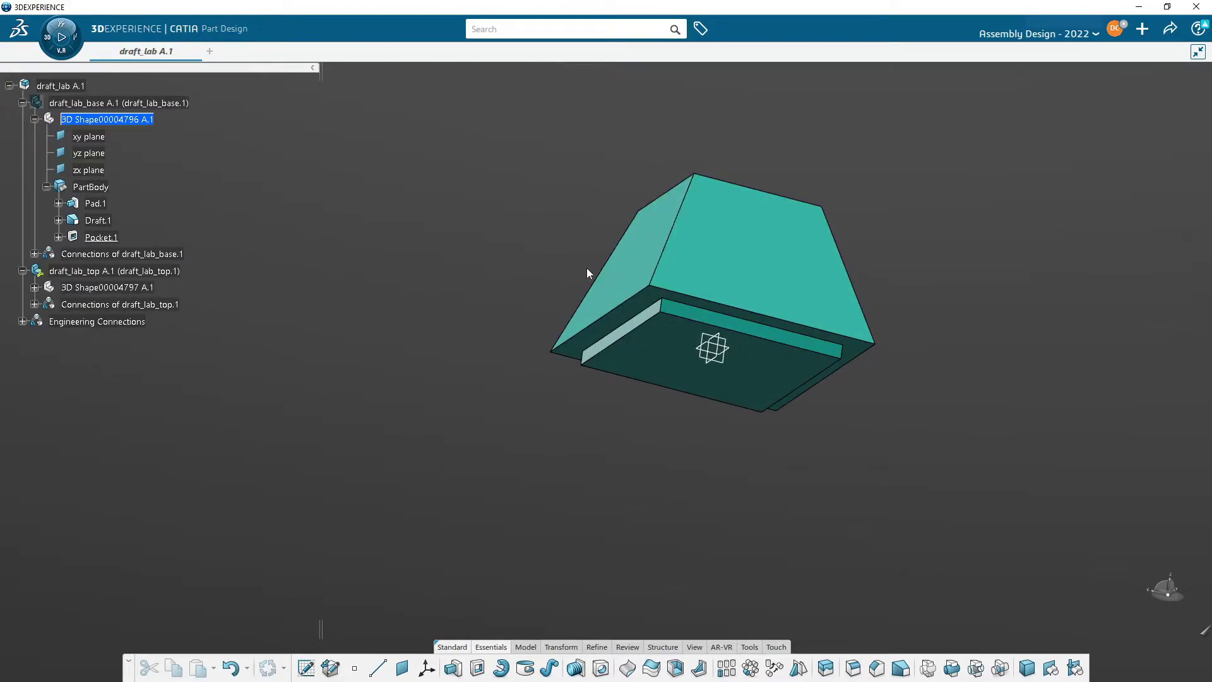
middle_click_drag(593, 227, 527, 236)
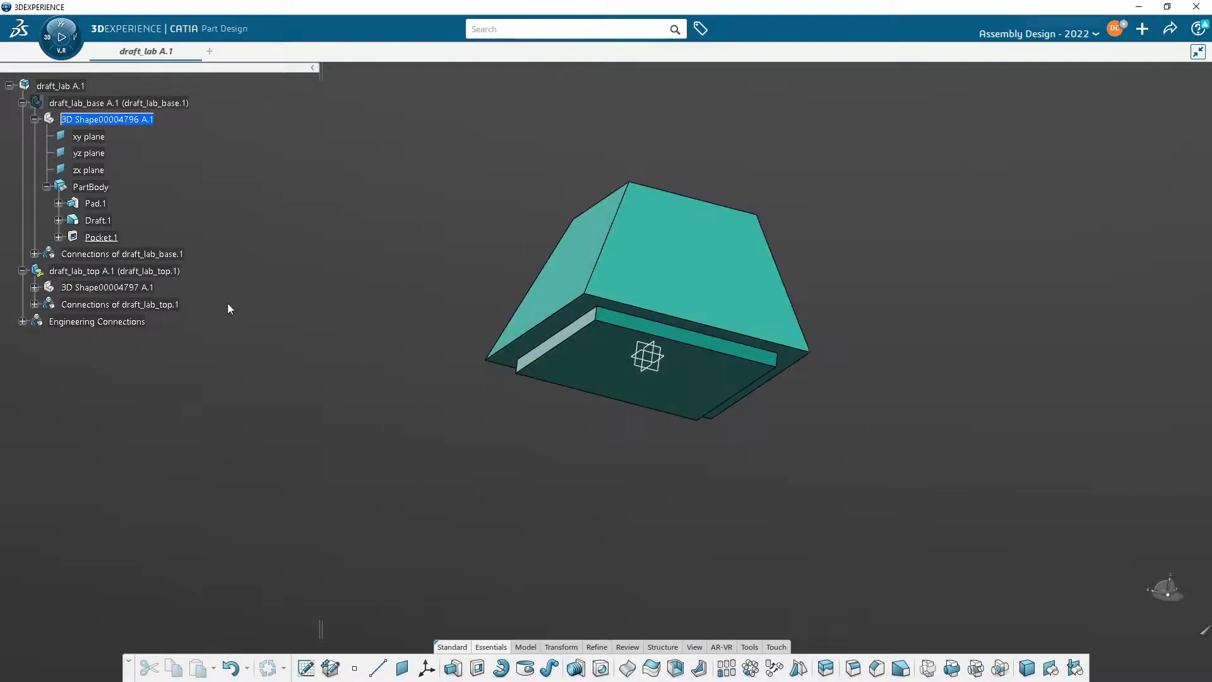
middle_click_drag(586, 196, 568, 290)
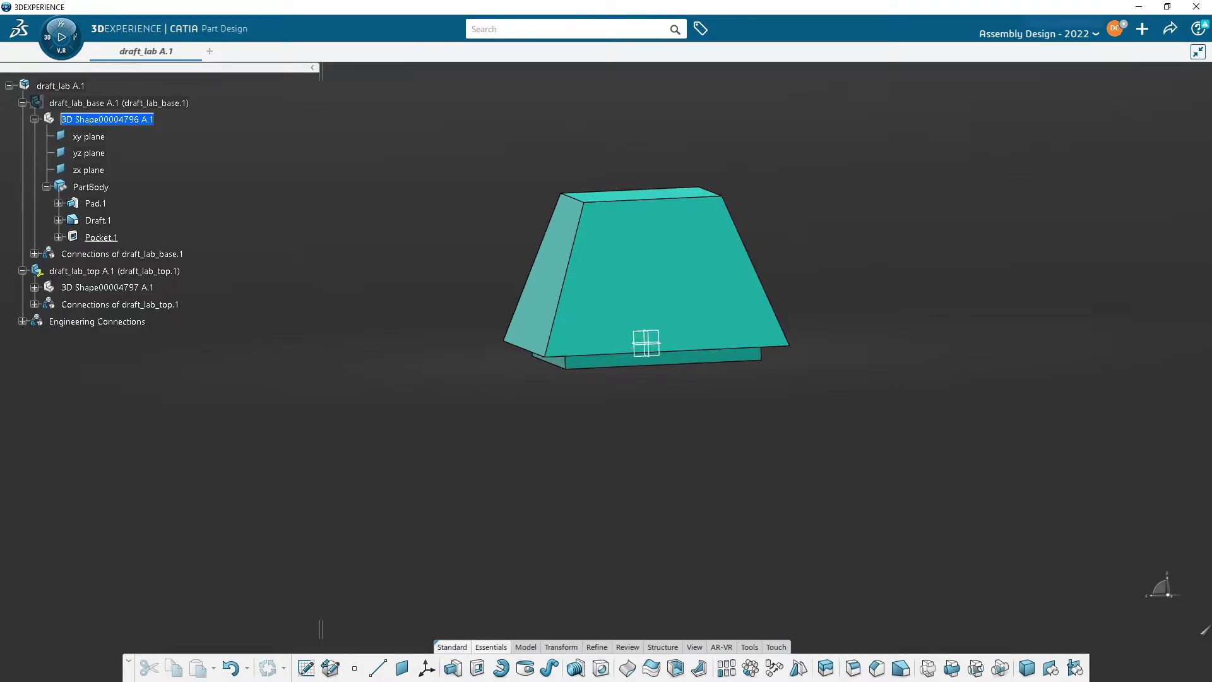
right_click(101, 104)
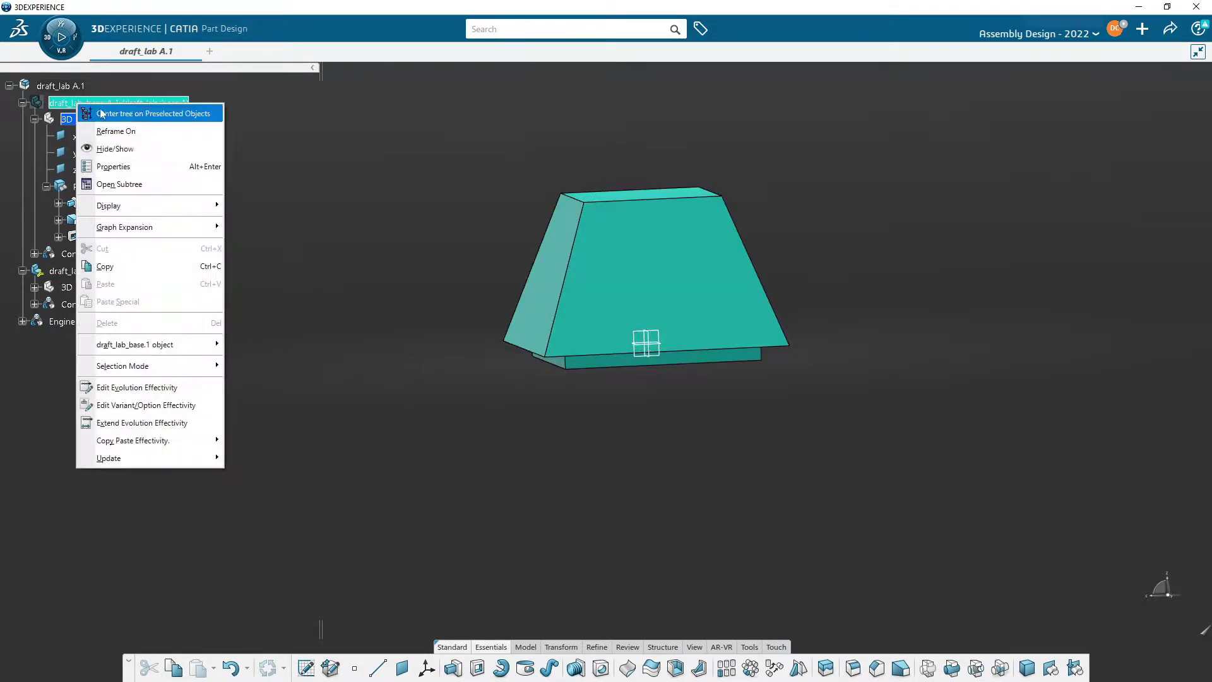
left_click(115, 149)
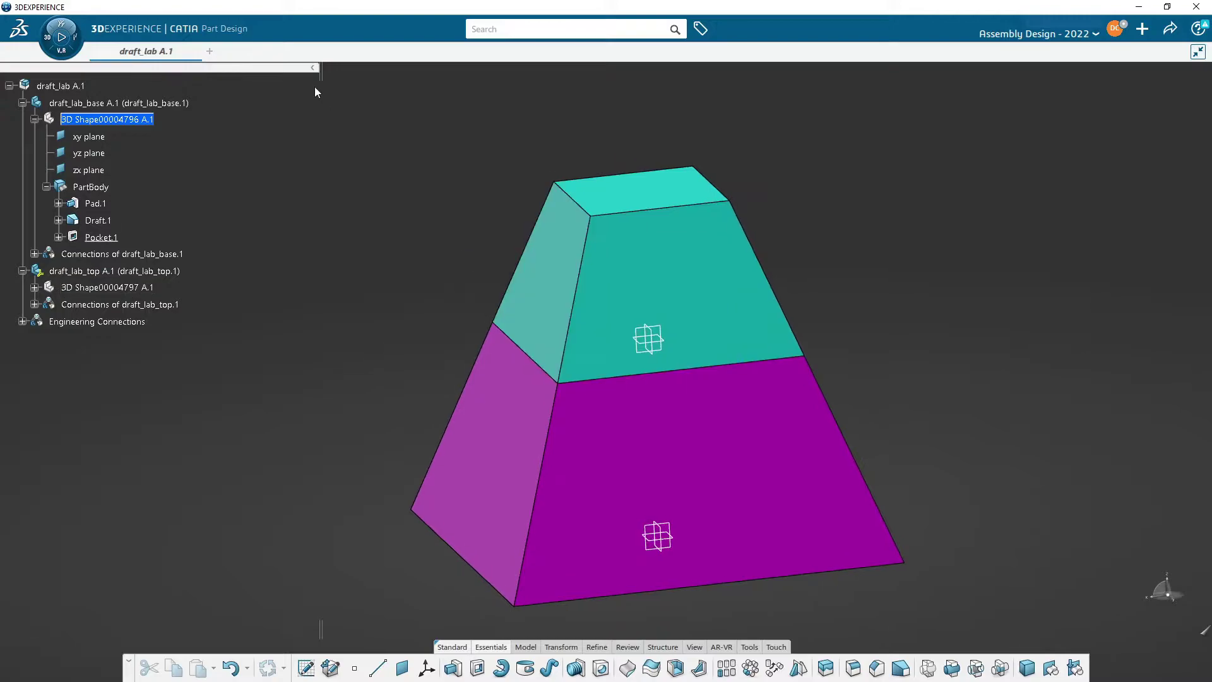
- Create a new physical product and set its title to "Draft Lab"
left_click(209, 51)
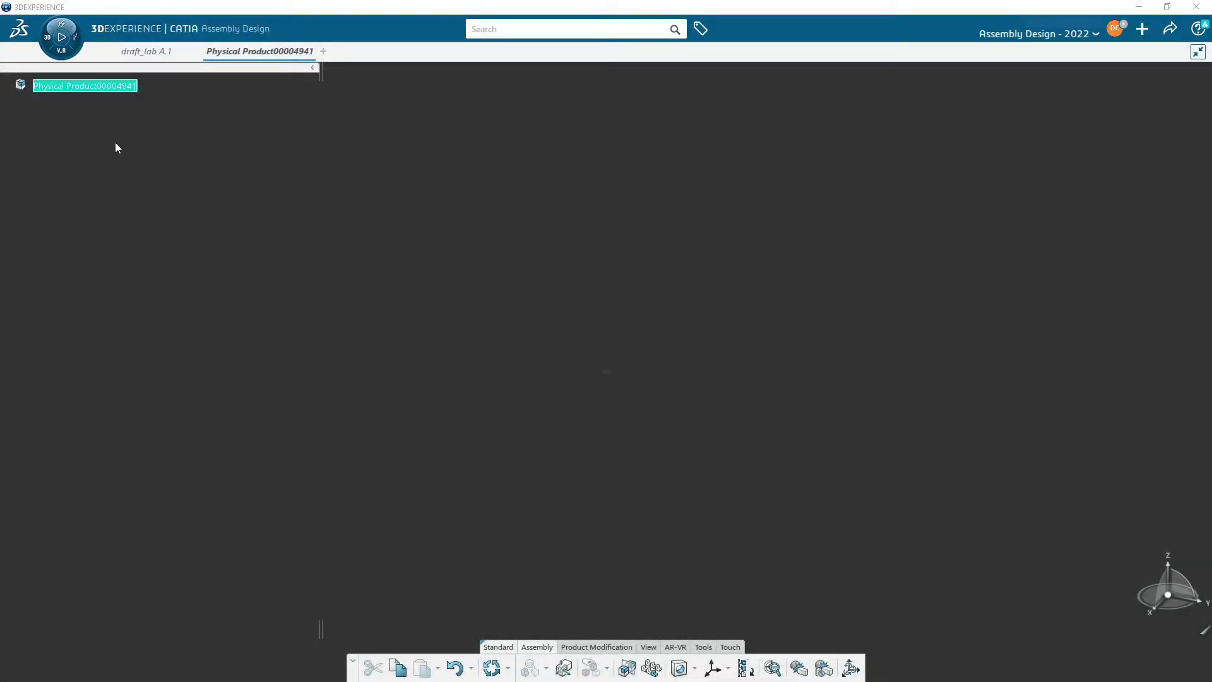
right_click(89, 93)
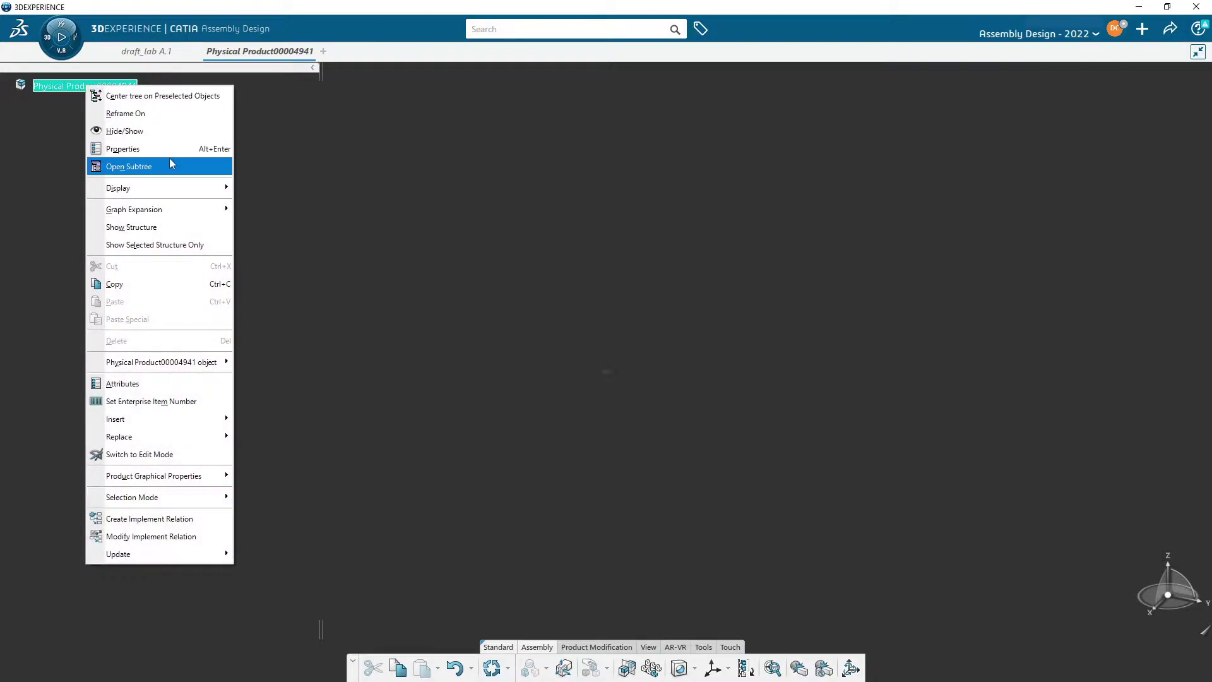
left_click(134, 149)
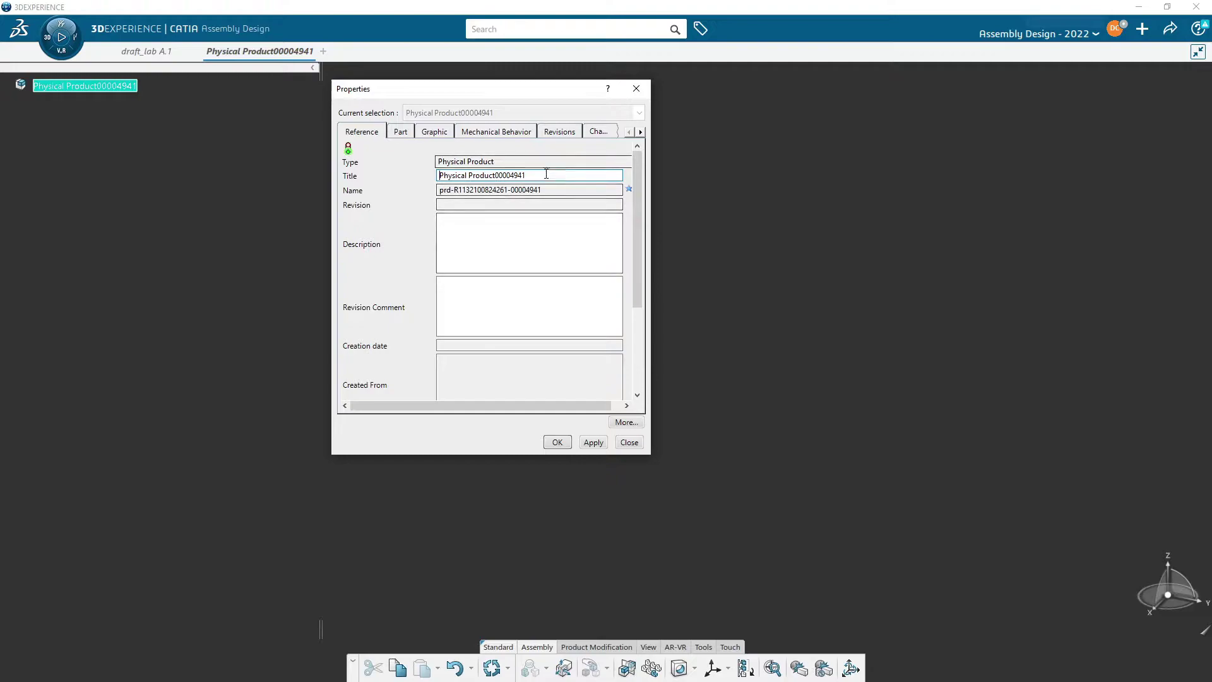
type("Draft Lab")
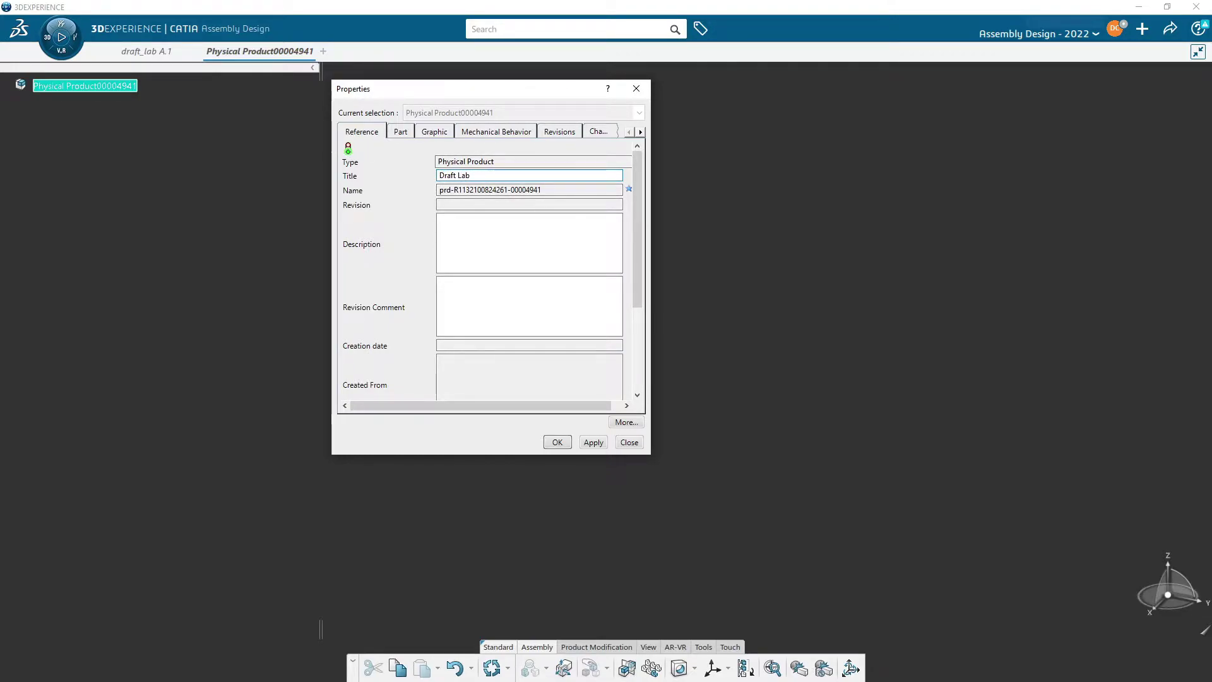
key("Return")
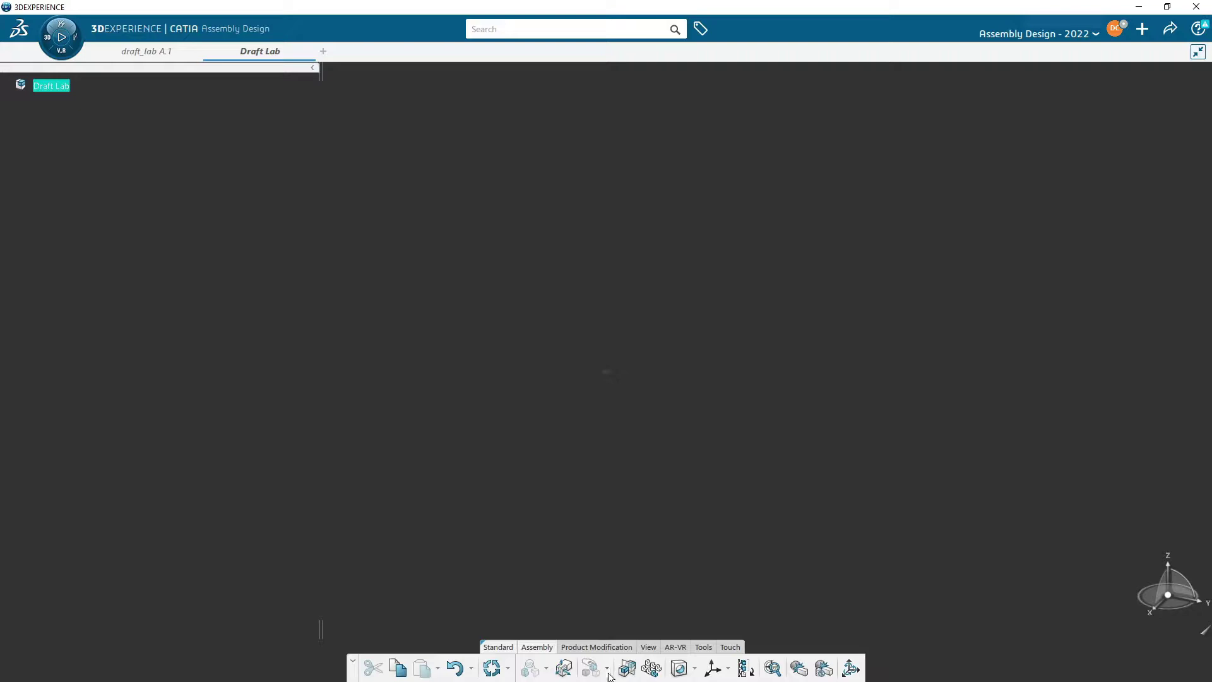
- Insert a new 3D part into the Draft Lab product
left_click(598, 646)
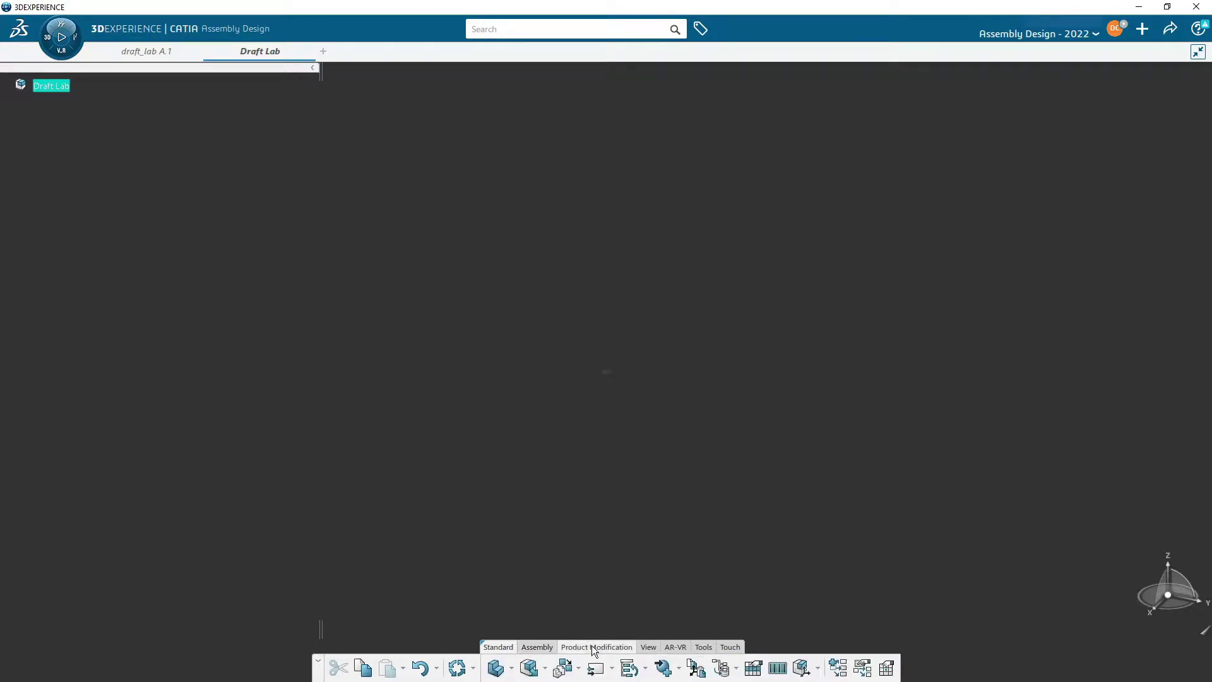
left_click(509, 674)
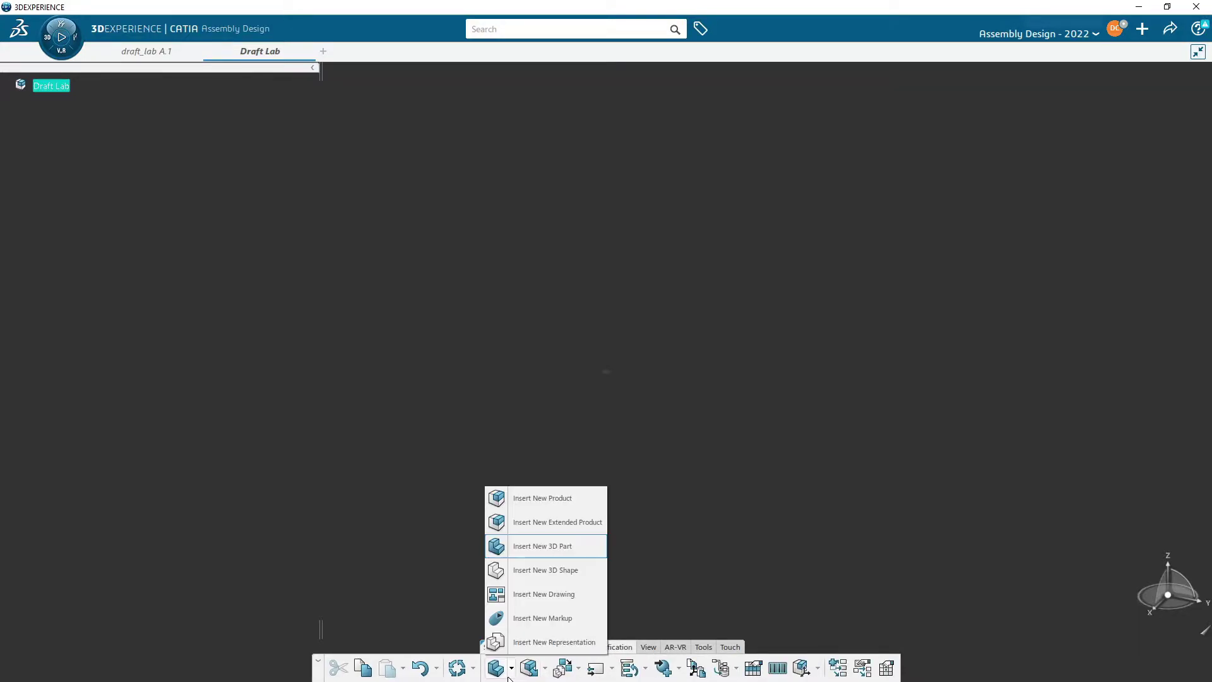
left_click(519, 546)
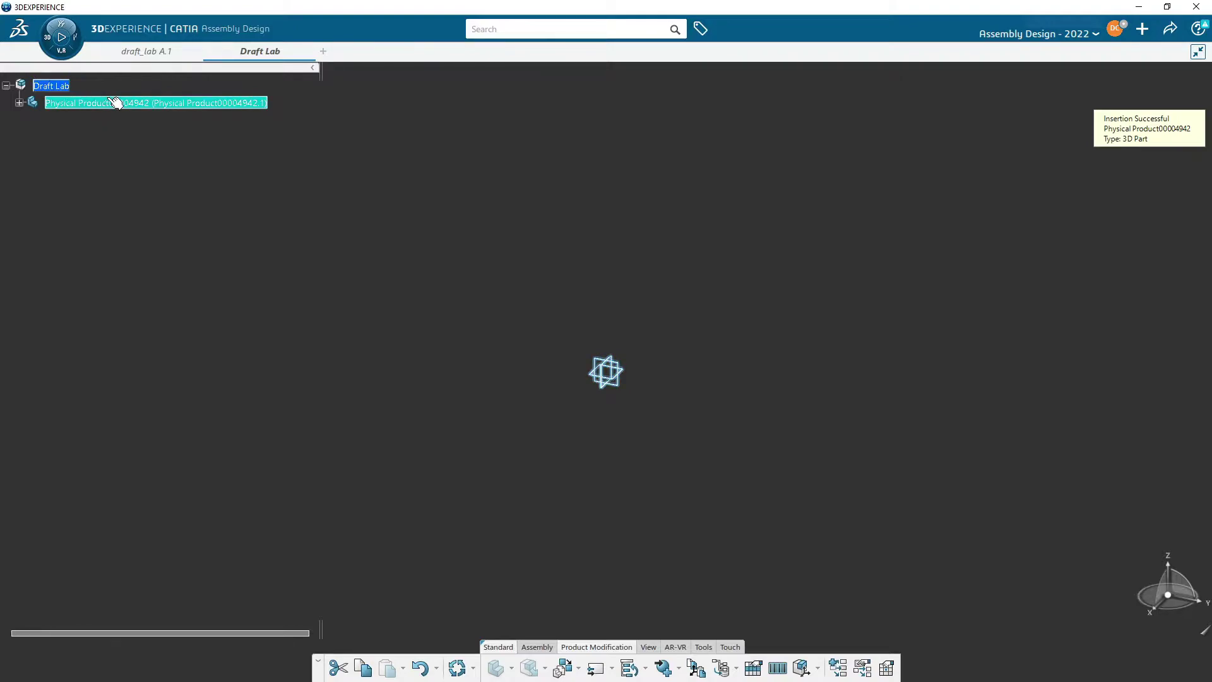
- Set the inserted part's title to "Darft Base" and its instance title to "Darft Base.1"
right_click(118, 105)
left_click(196, 156)
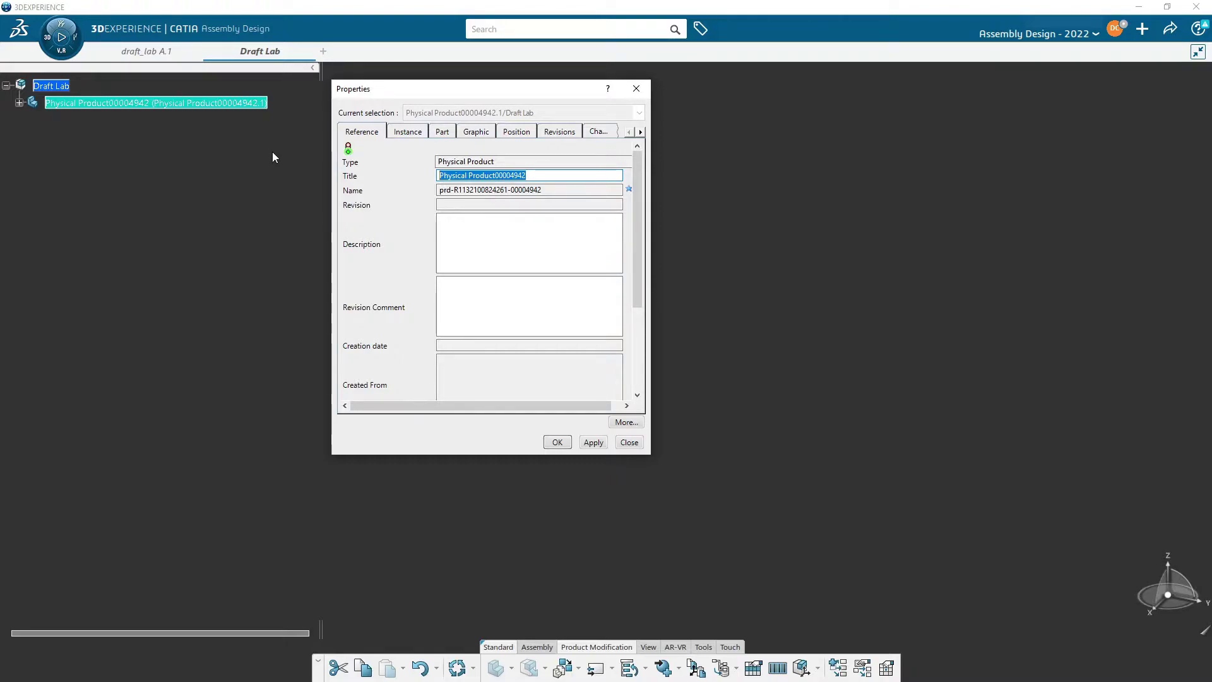
type("Darft Base")
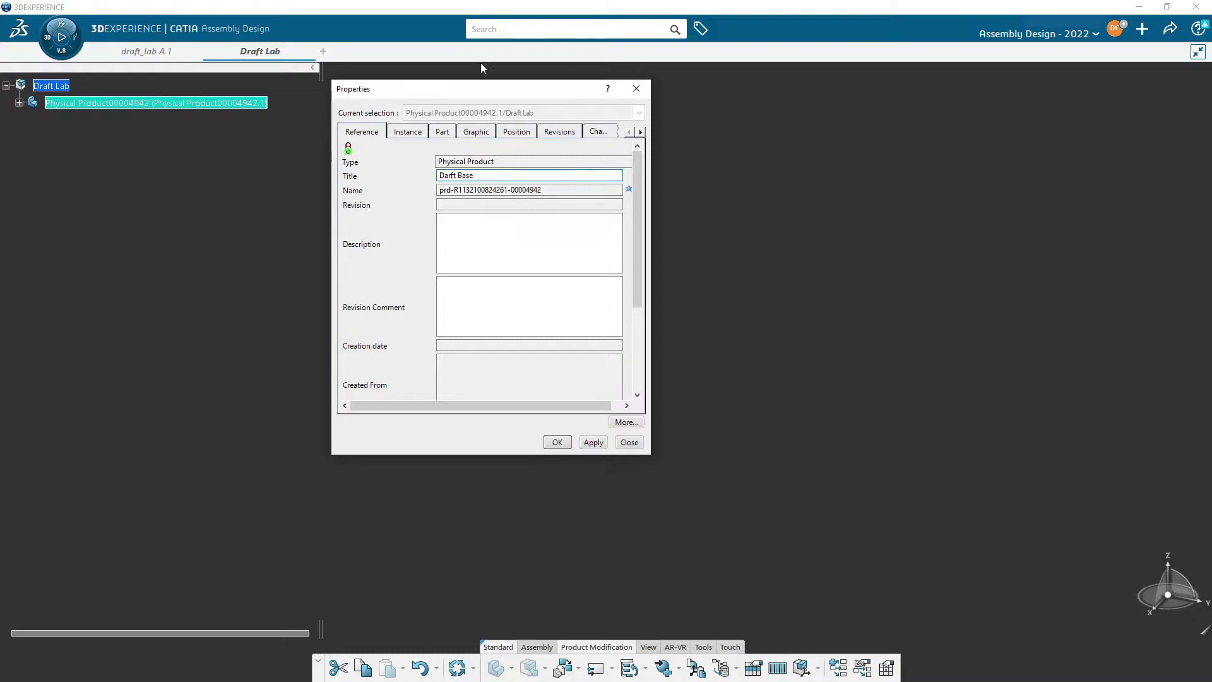
left_click(406, 133)
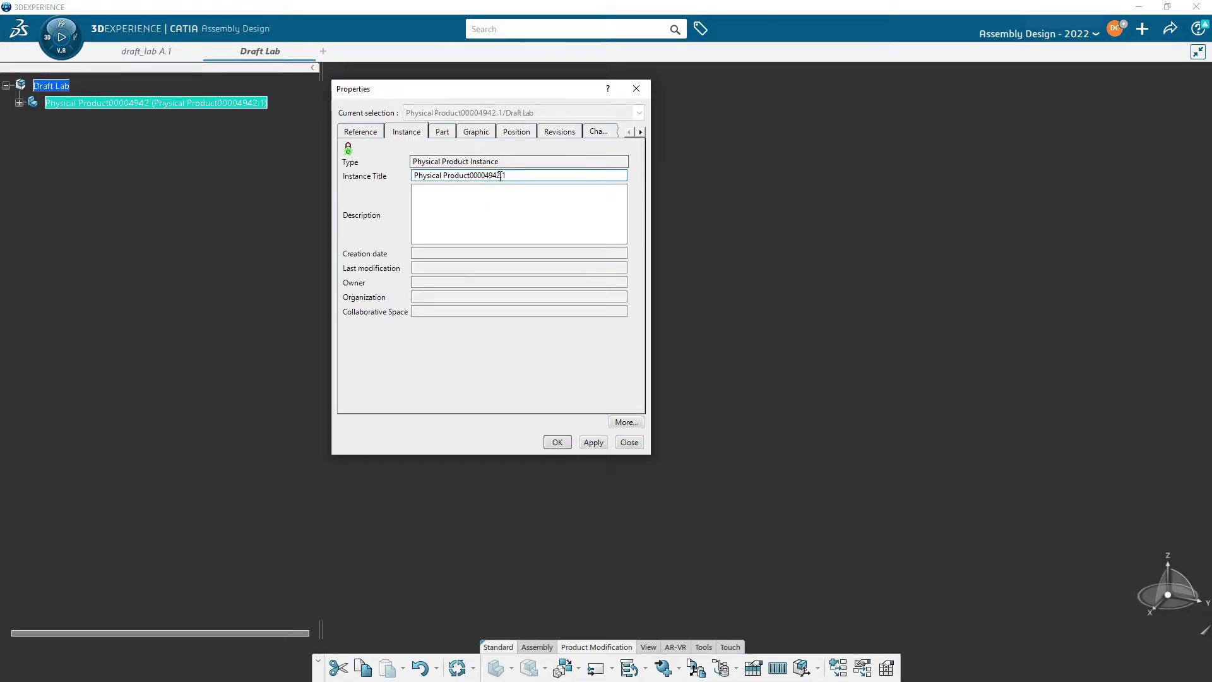
key("ctrl+shift+Right")
key("ctrl+shift+Right")
type("Darft Ba")
key("Return")
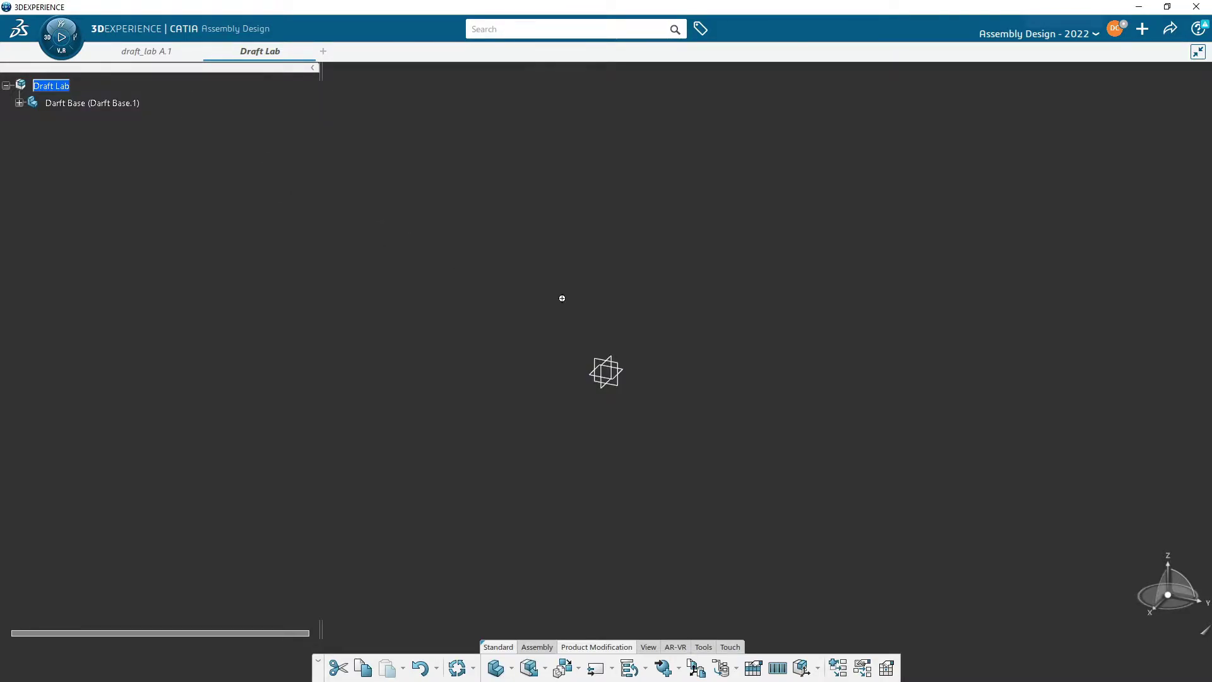
- Expand the Darft Base part and its 3D shape, and activate the PartBody for editing in Part Design
middle_click_drag(562, 298, 536, 285)
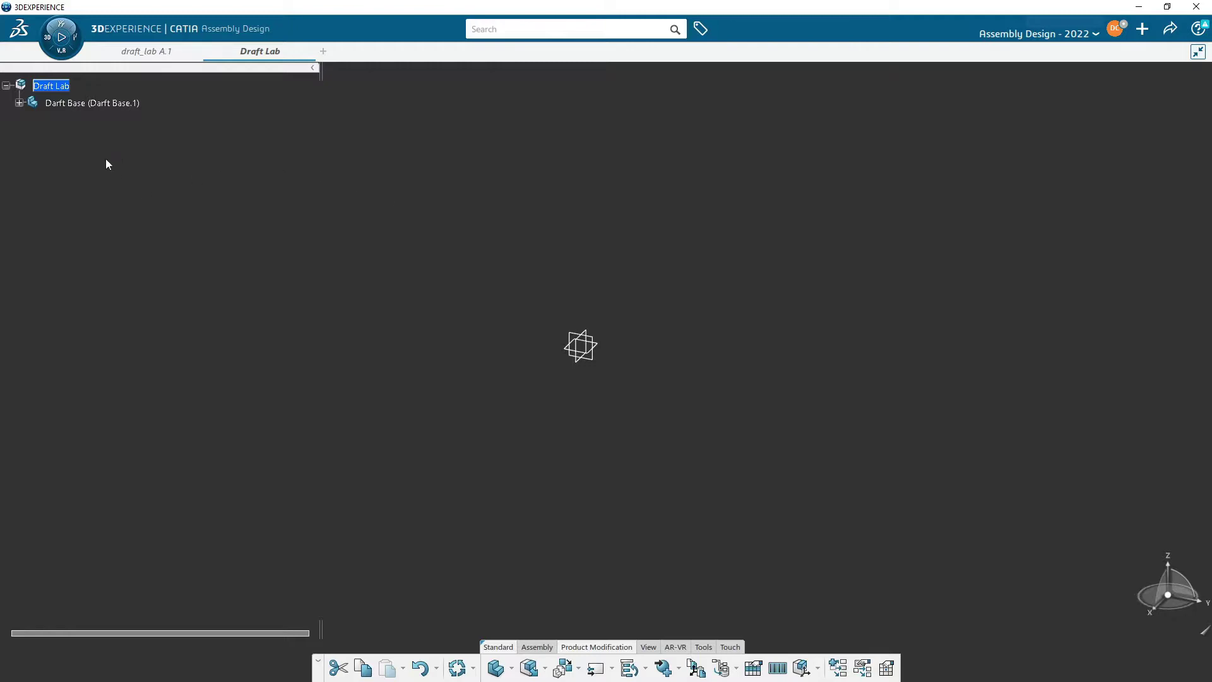
left_click(19, 103)
left_click(31, 120)
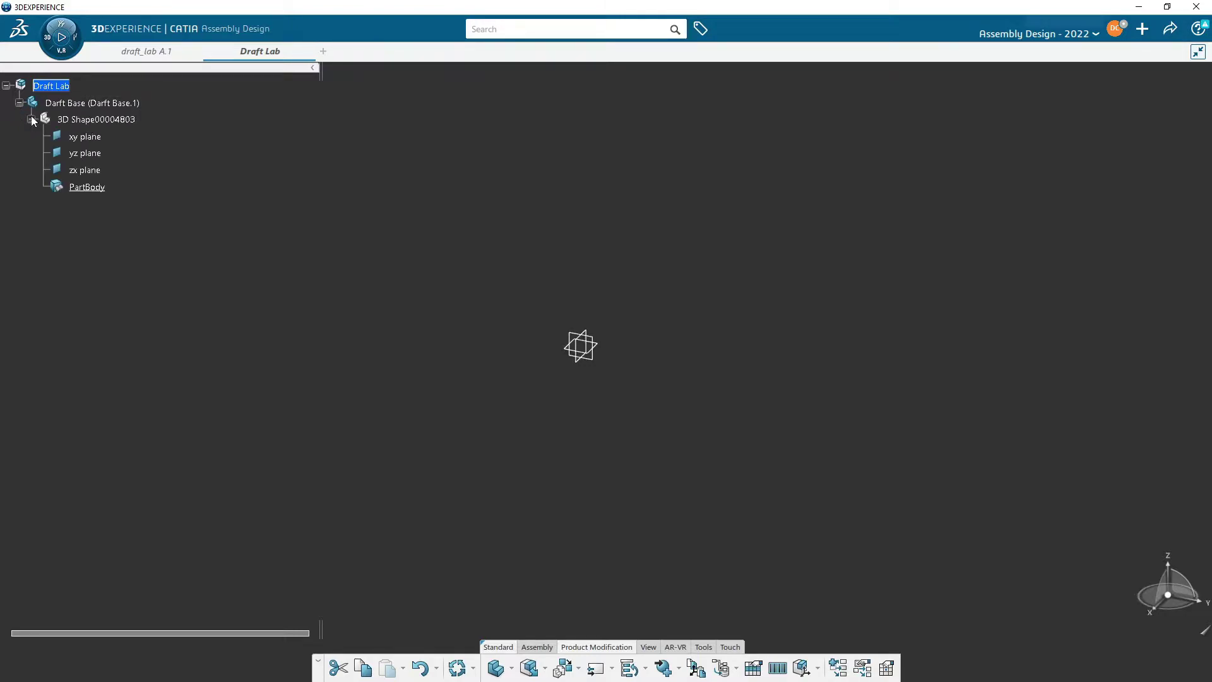
left_click(80, 189)
double_click(80, 188)
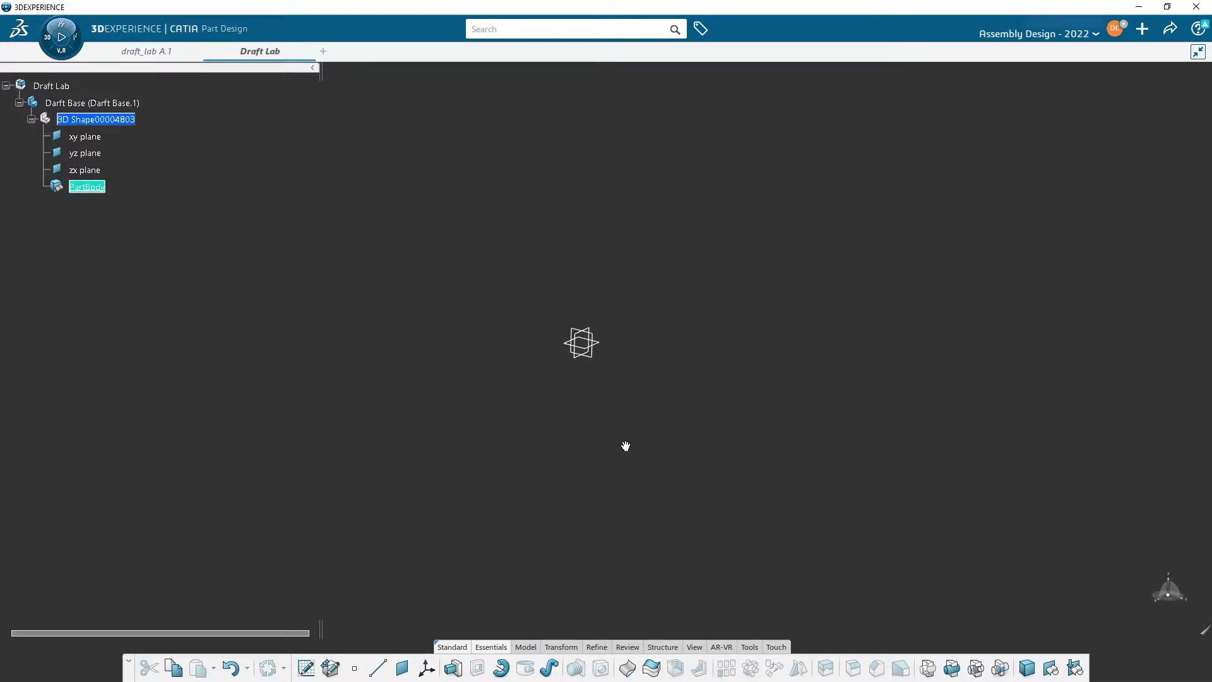
- Start a positioned view of a new sketch on the xy plane of the Darft Base part
middle_click_drag(644, 450, 562, 427)
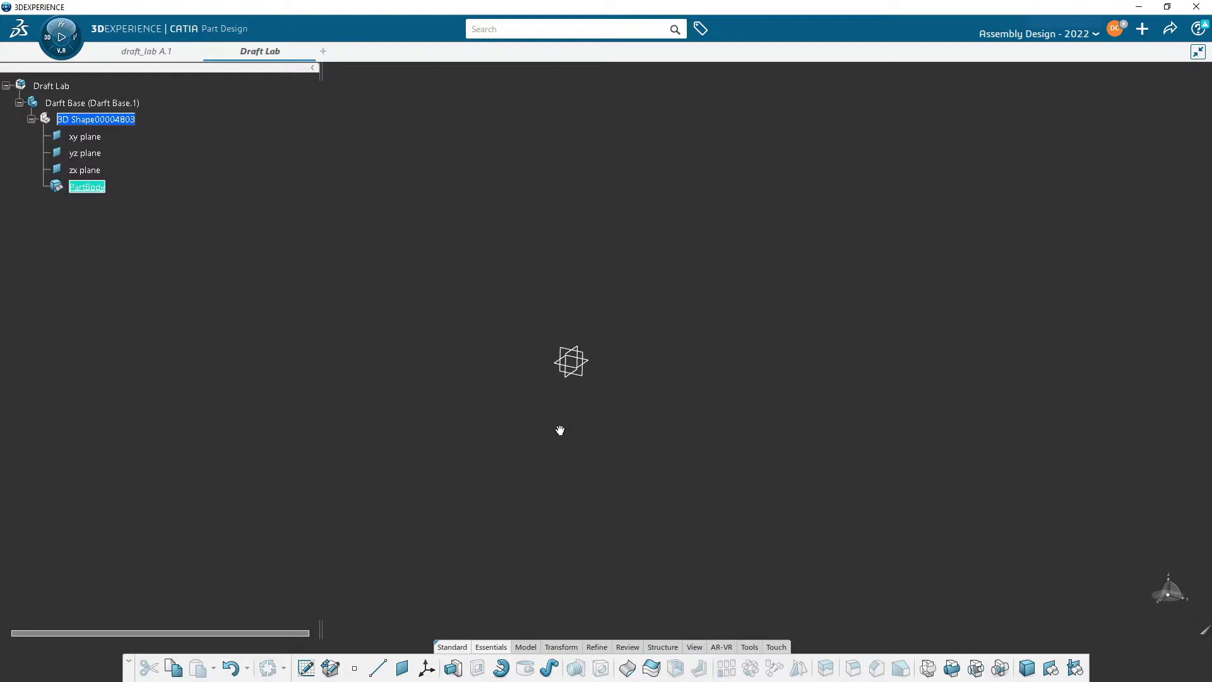
middle_click_drag(555, 448, 562, 401)
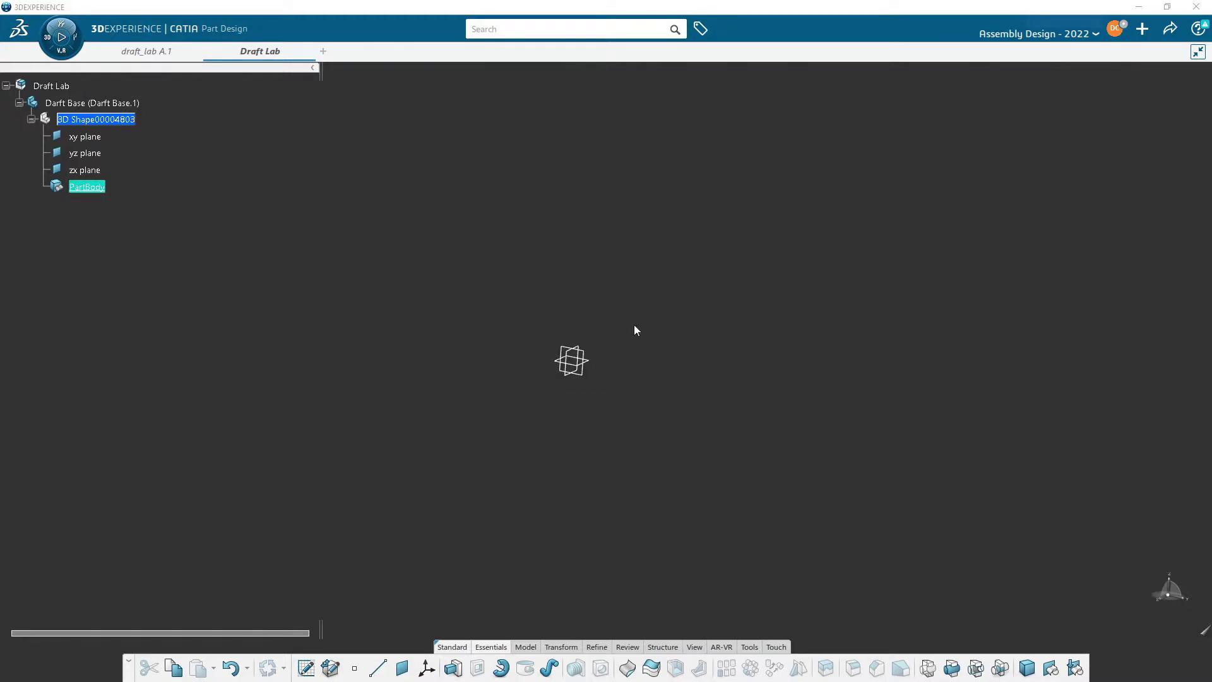
left_click(589, 358)
left_click(678, 315)
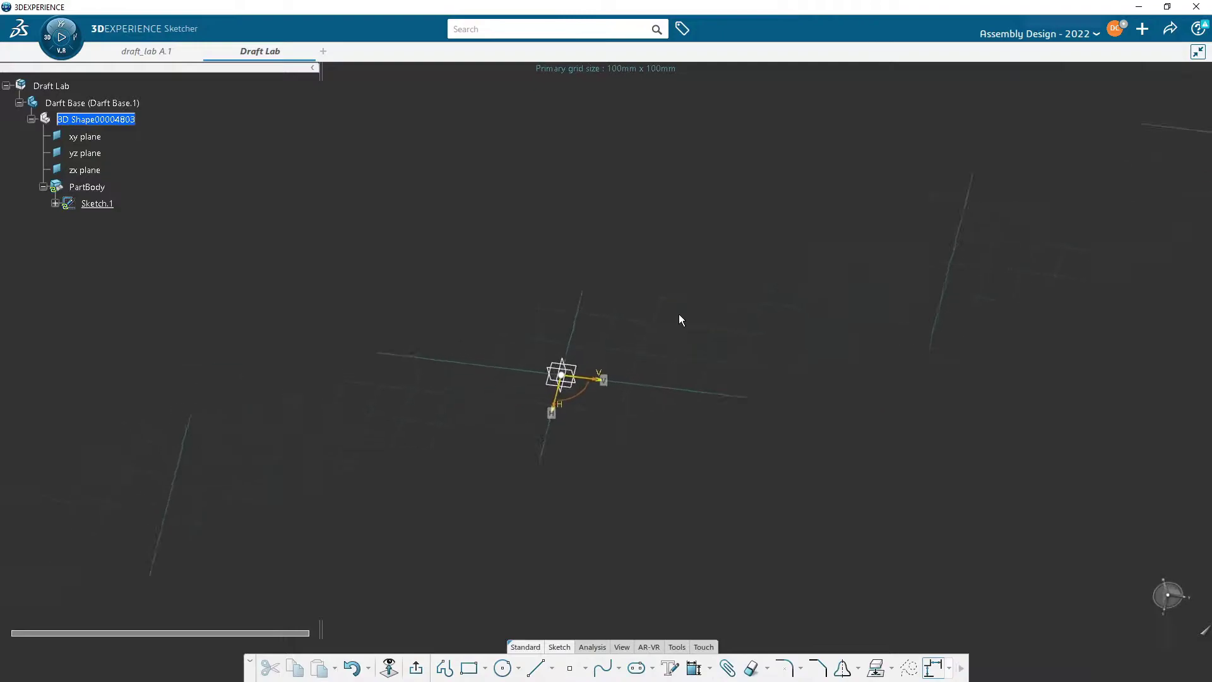
- Sketch a centered rectangle on the origin, about 91 mm along V and 80 mm along H
left_click(485, 669)
left_click(477, 546)
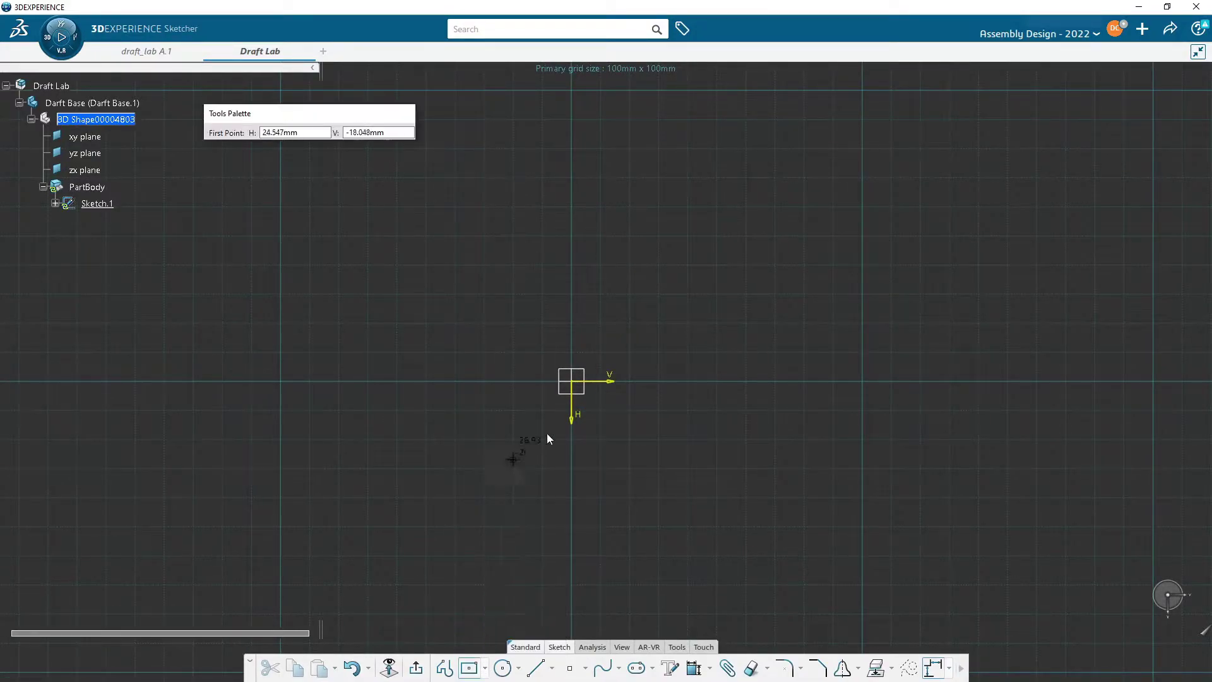
left_click(572, 382)
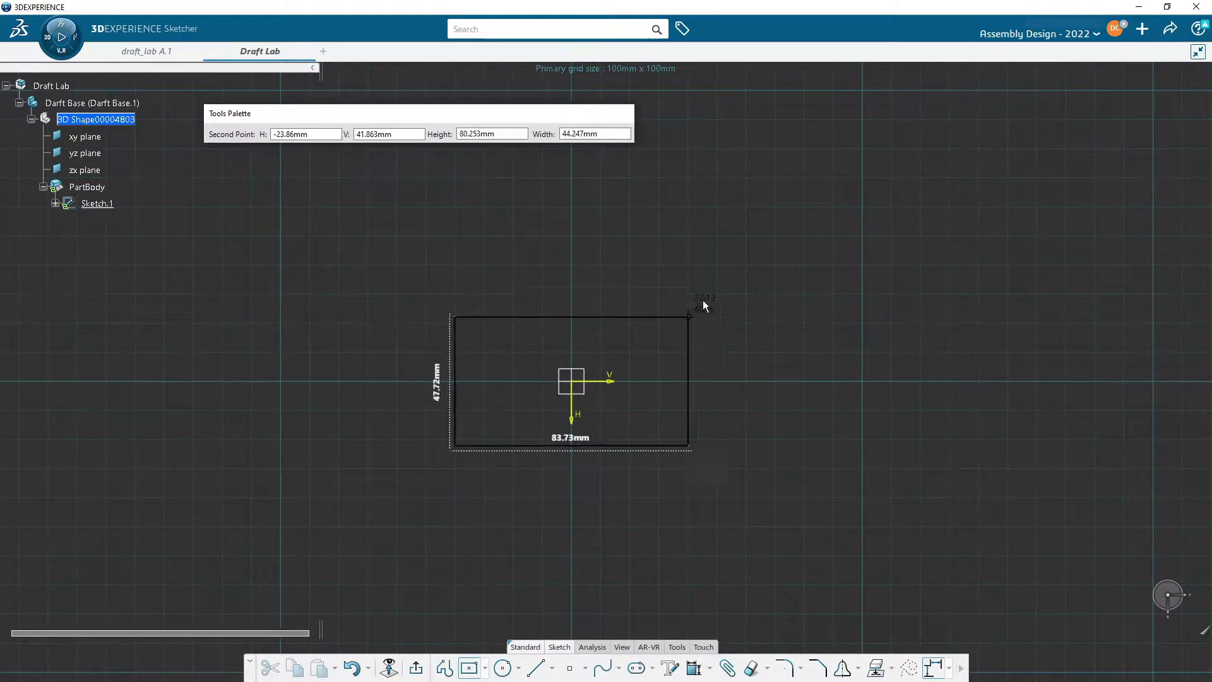
left_click(704, 264)
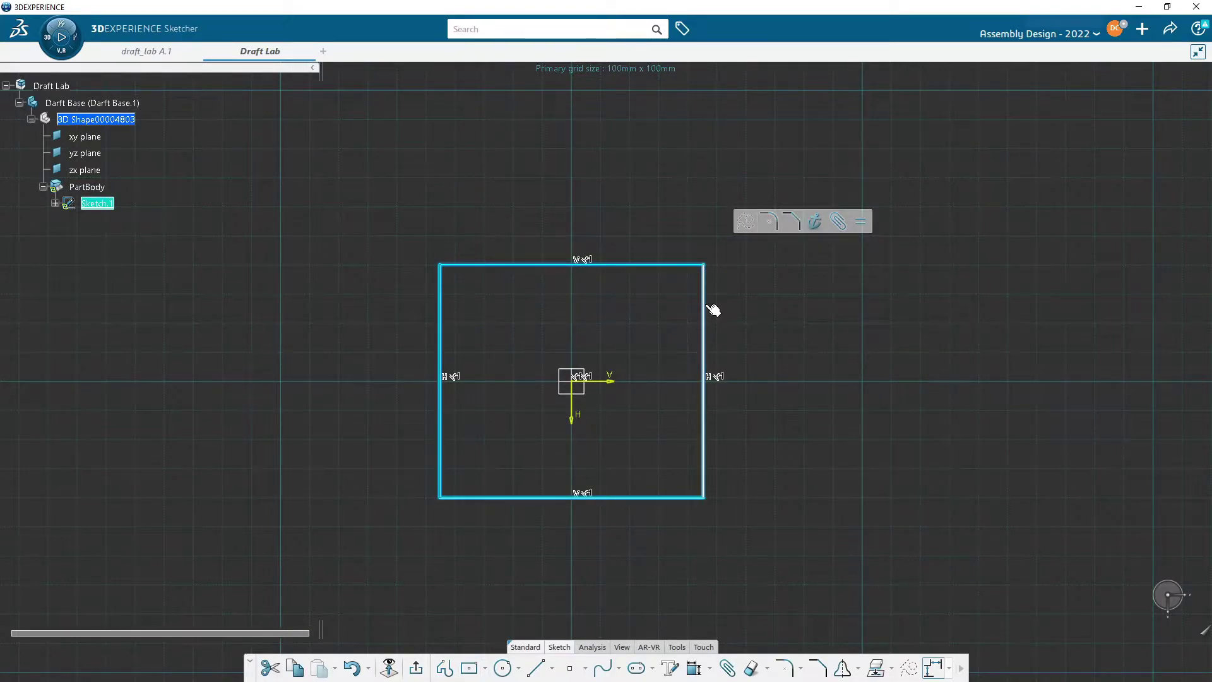
left_click(758, 319)
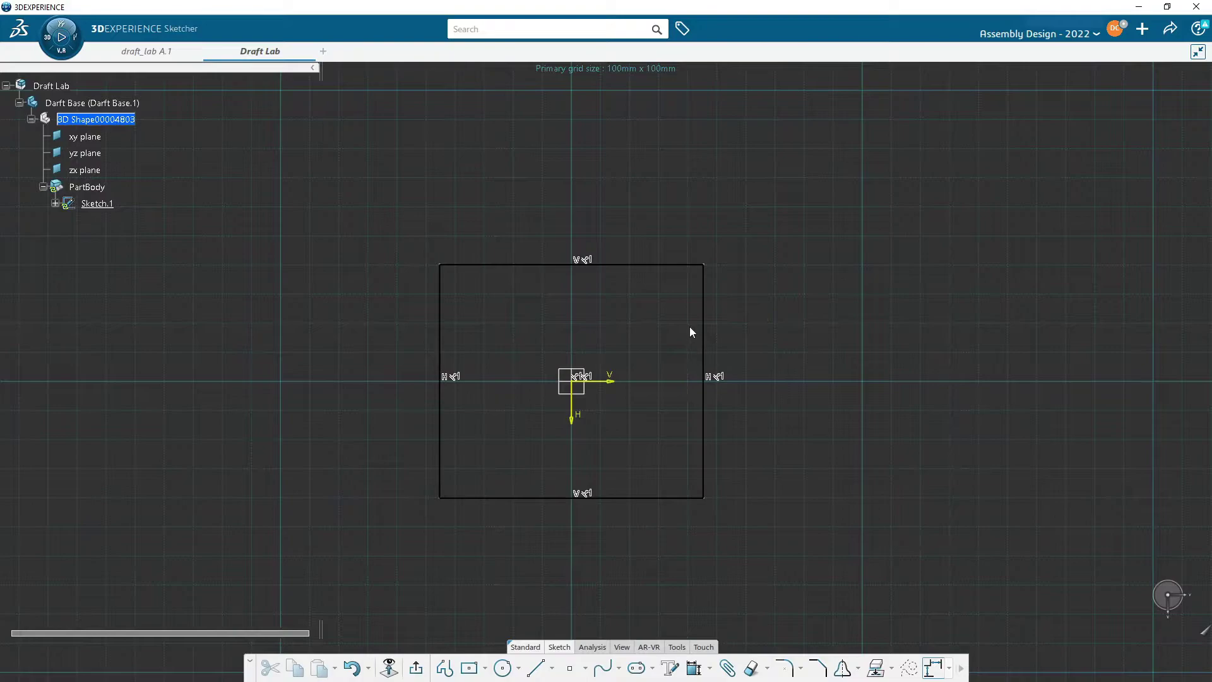
- Constrain the rectangle's side parallel to the H axis to a length of 50 mm
left_click(704, 339)
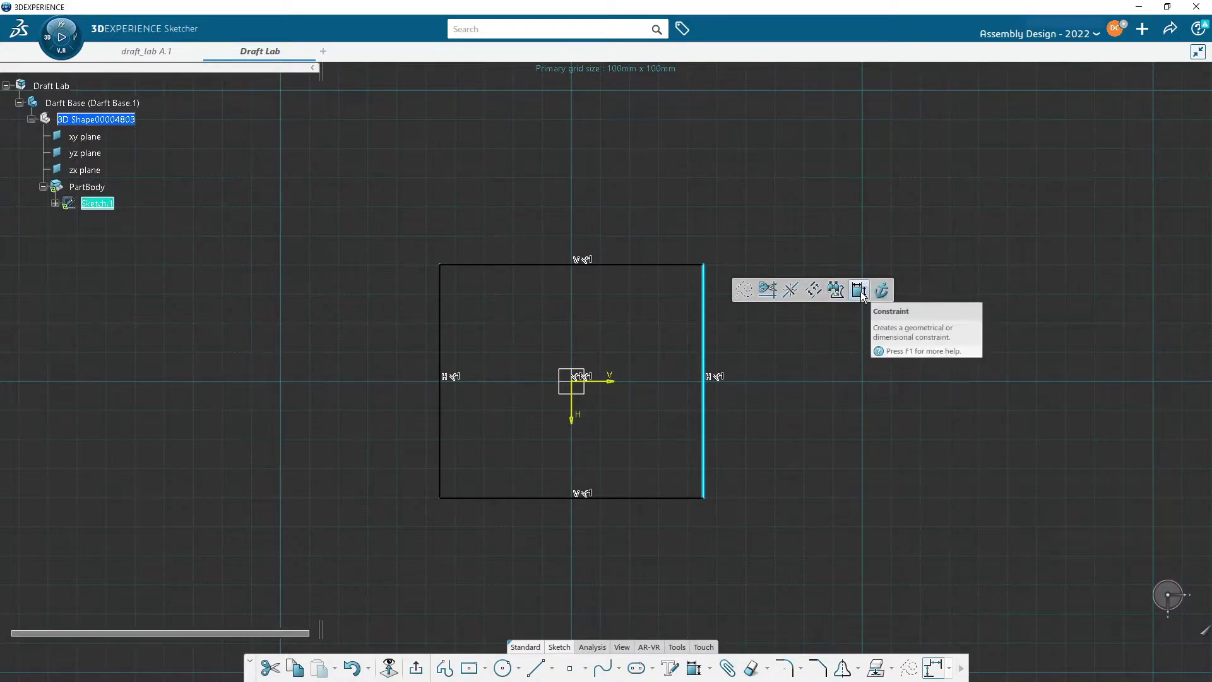
left_click(859, 290)
left_click(798, 210)
type("50")
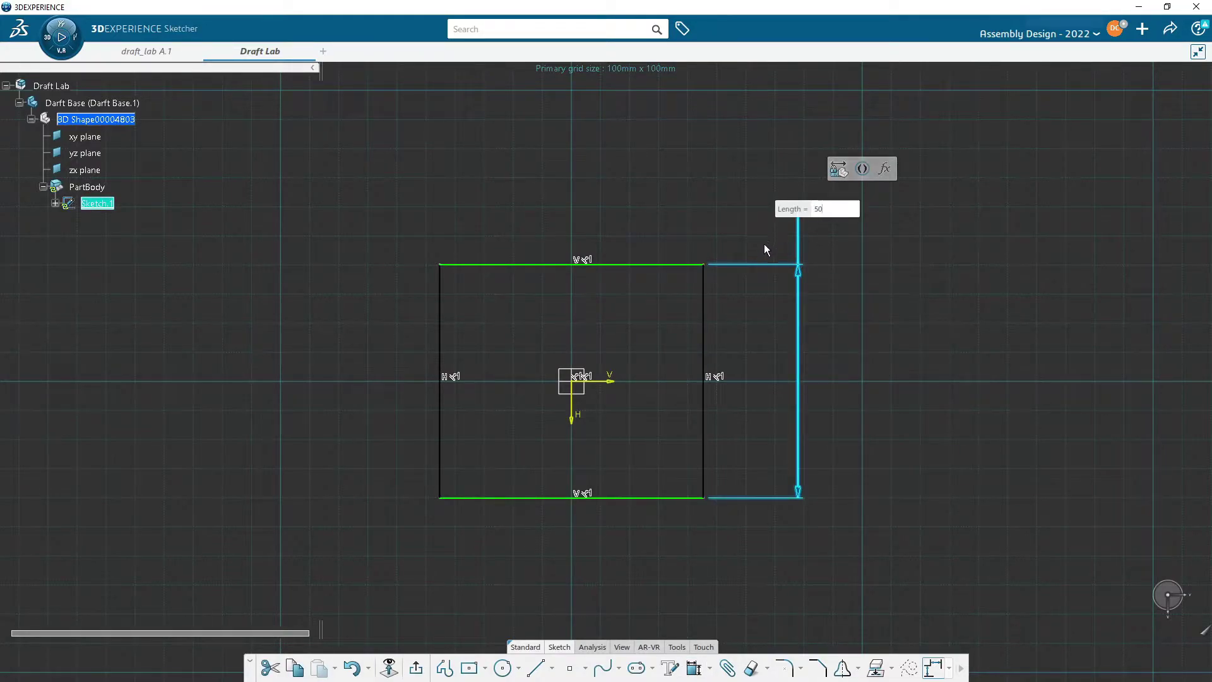
key("Return")
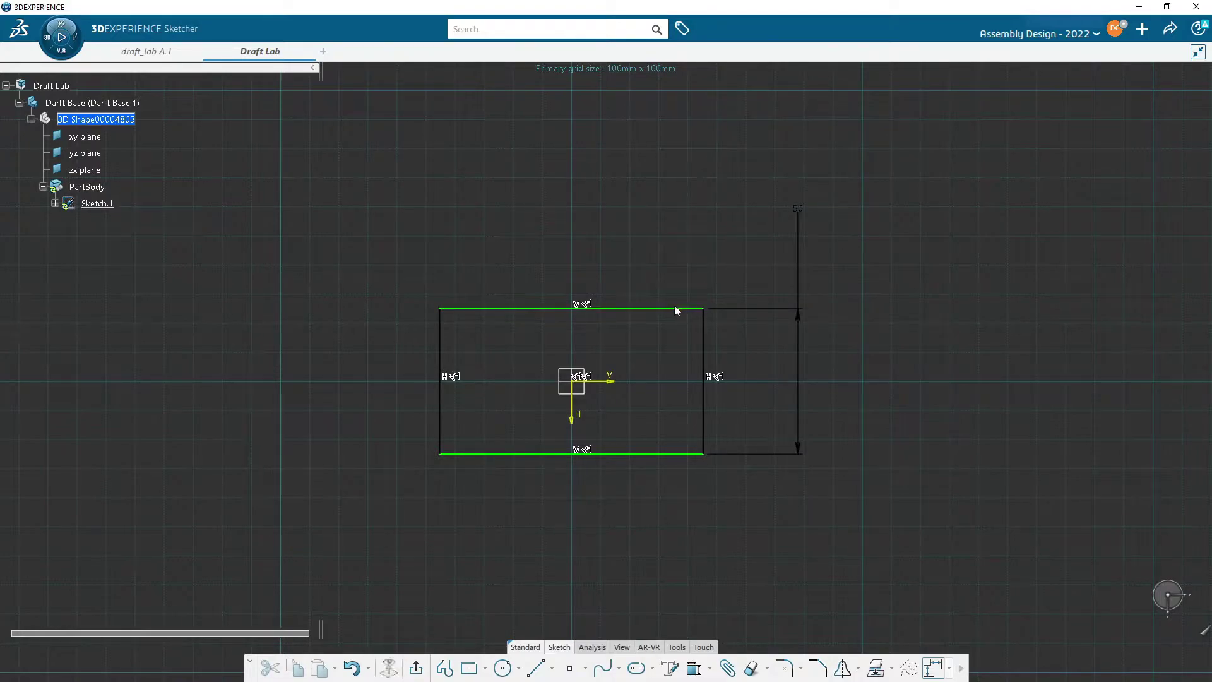
- Dimension the rectangle's side parallel to the V axis and set its length to 50 mm
left_click(677, 309)
left_click(825, 264)
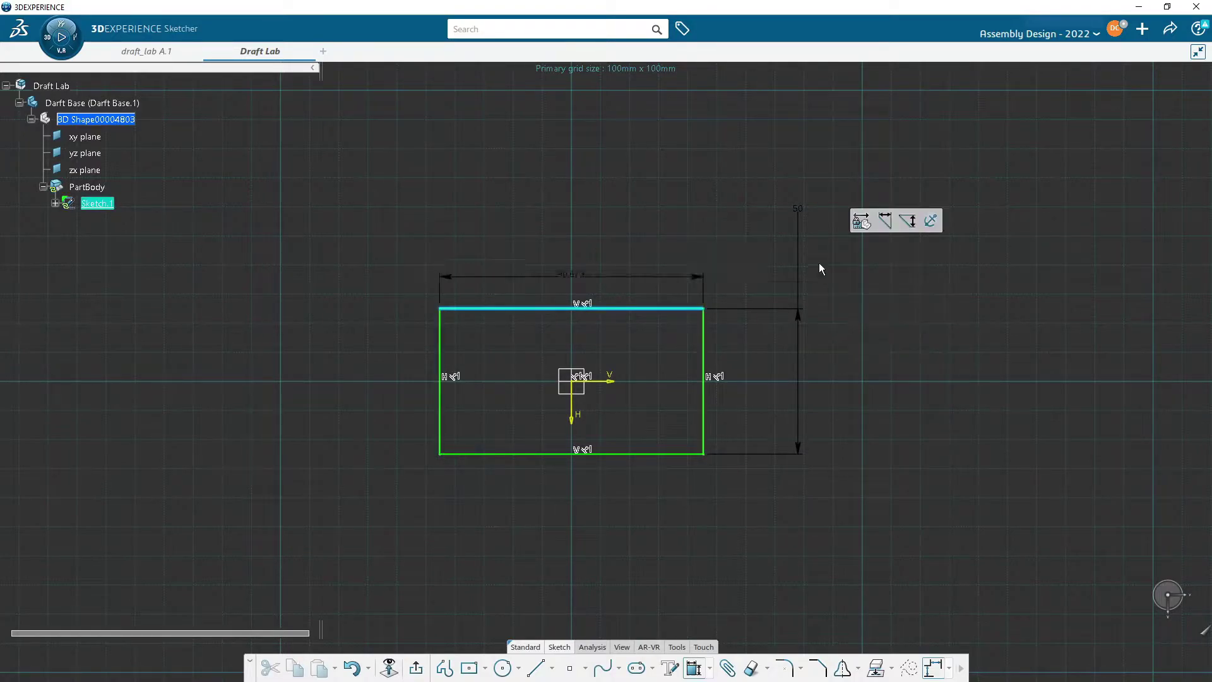
left_click(379, 211)
type("50")
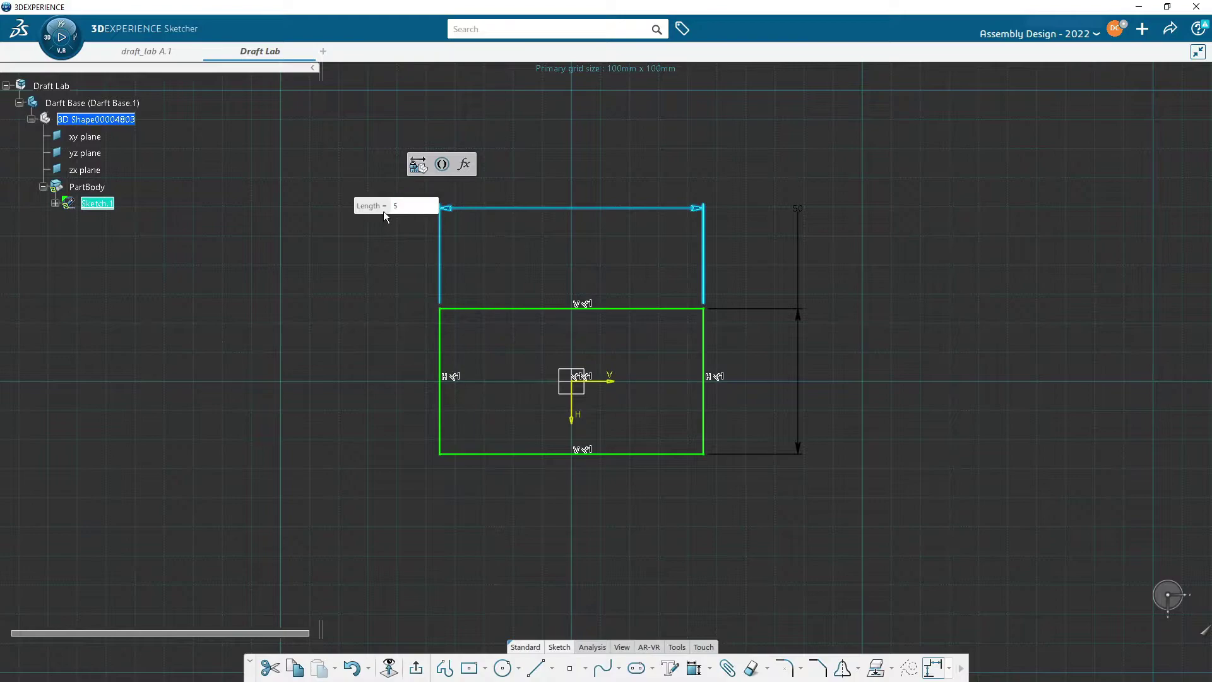
key("Return")
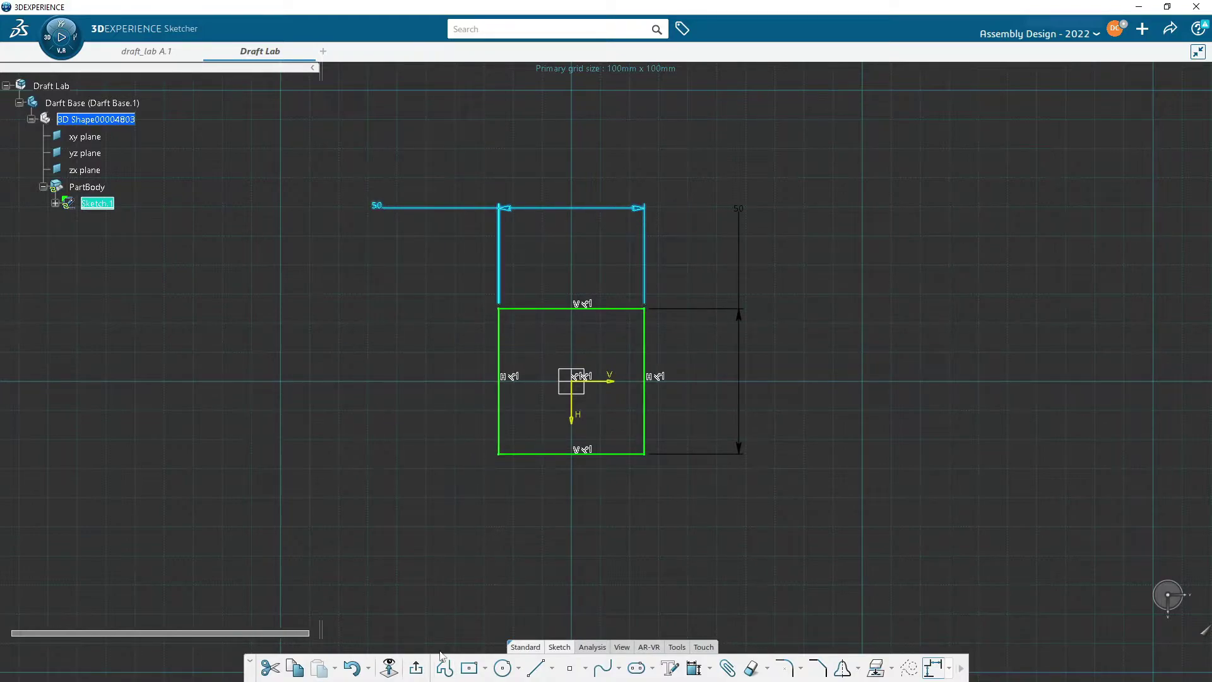
- Exit the sketch and extrude the square profile as a pad 40 mm long
left_click(418, 668)
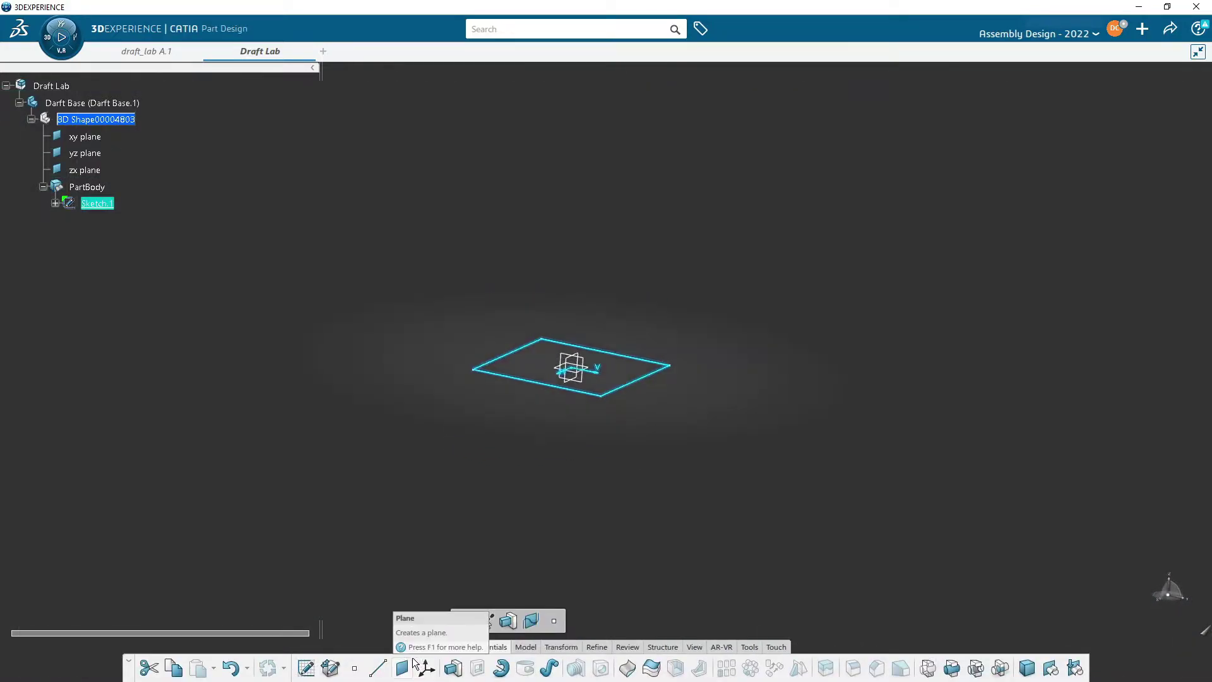
left_click(453, 668)
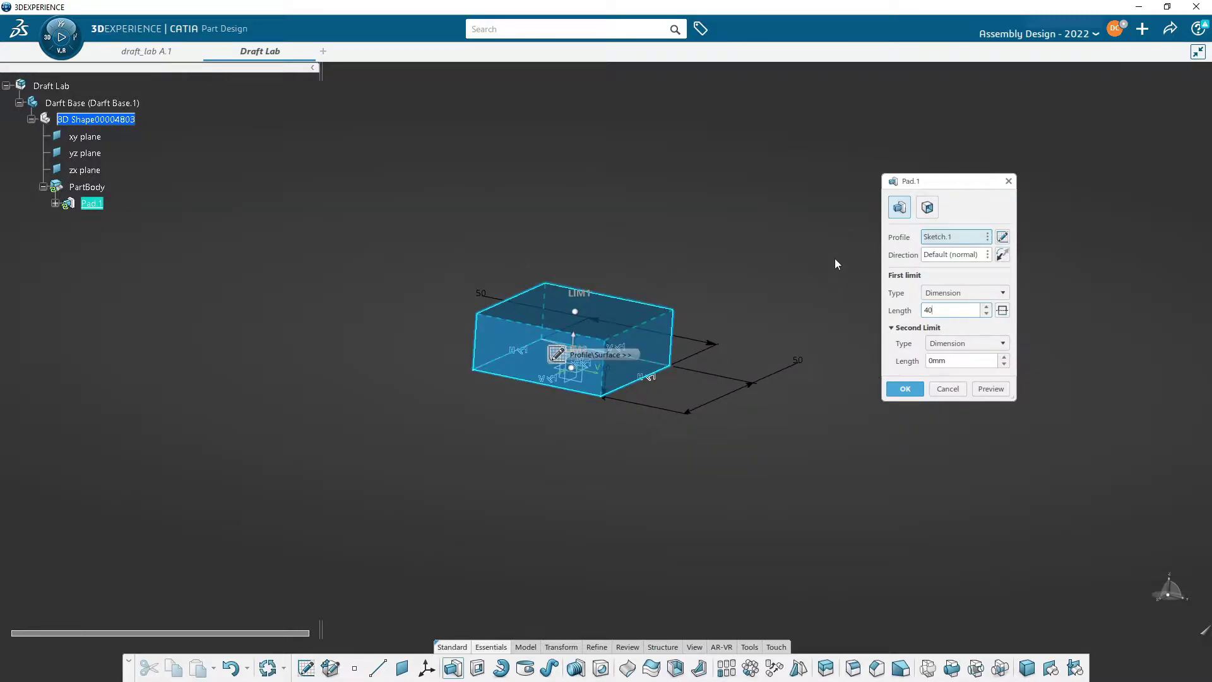
key("Return")
middle_click_drag(719, 472, 592, 503)
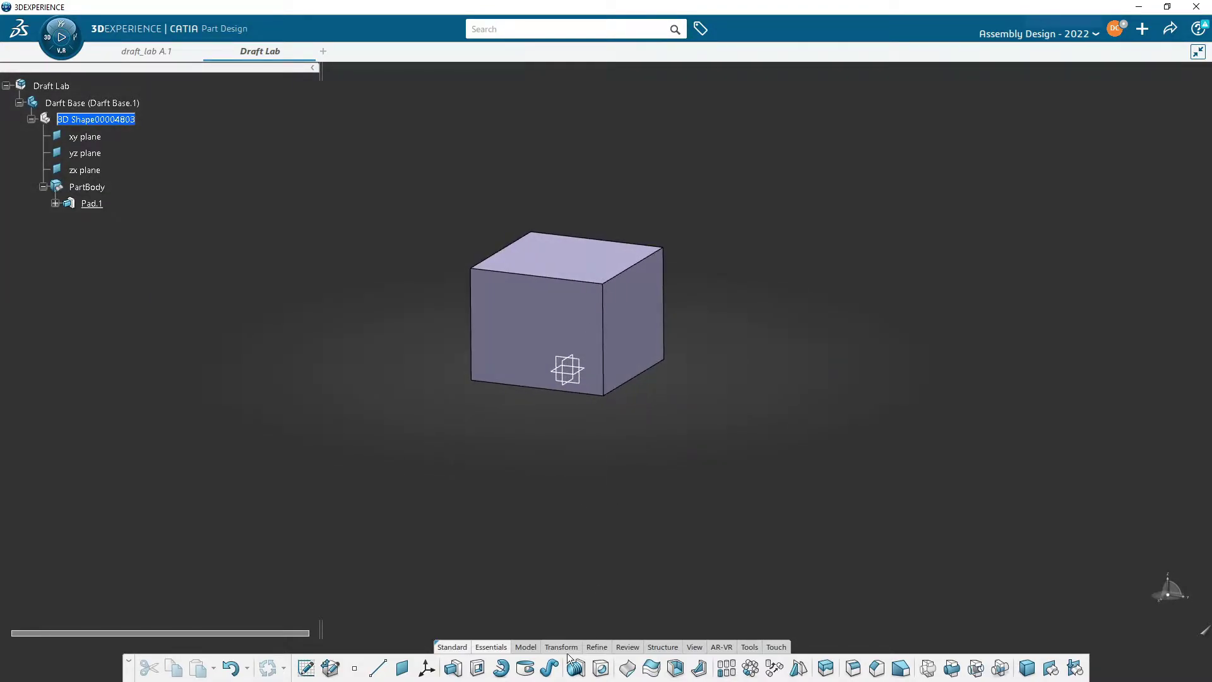
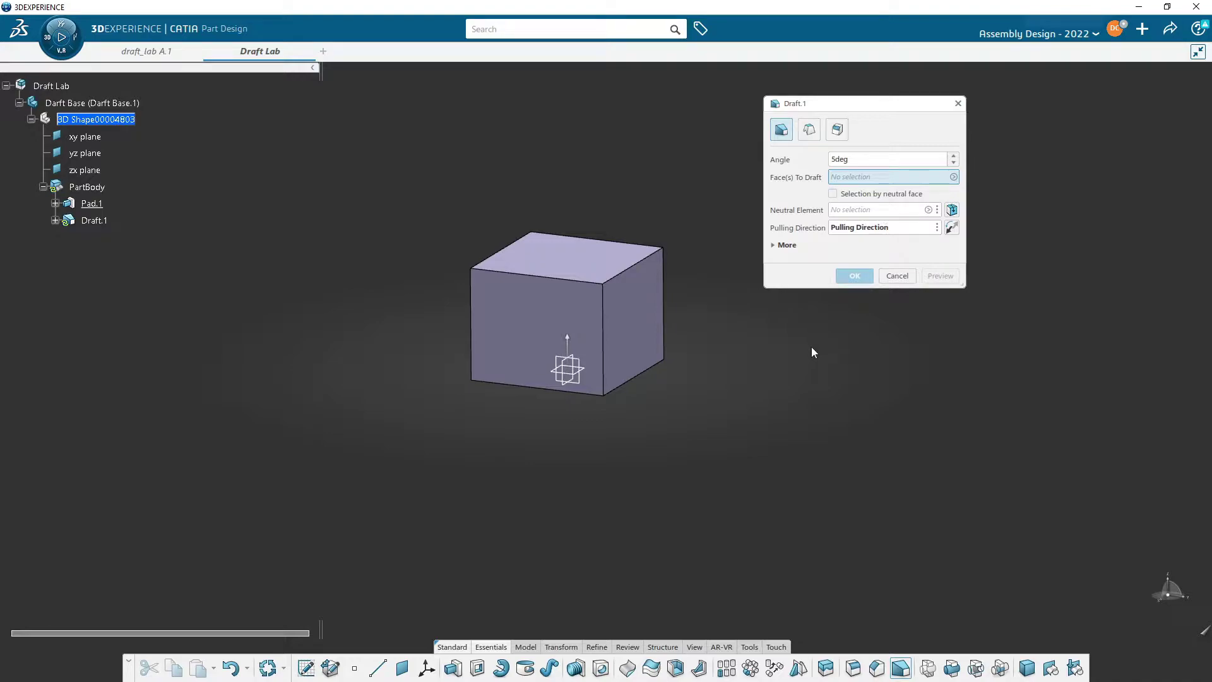
- Define a draft on one side face of the pad, with the pad's top face as the neutral element
middle_click_drag(671, 490, 705, 518)
left_click(650, 325)
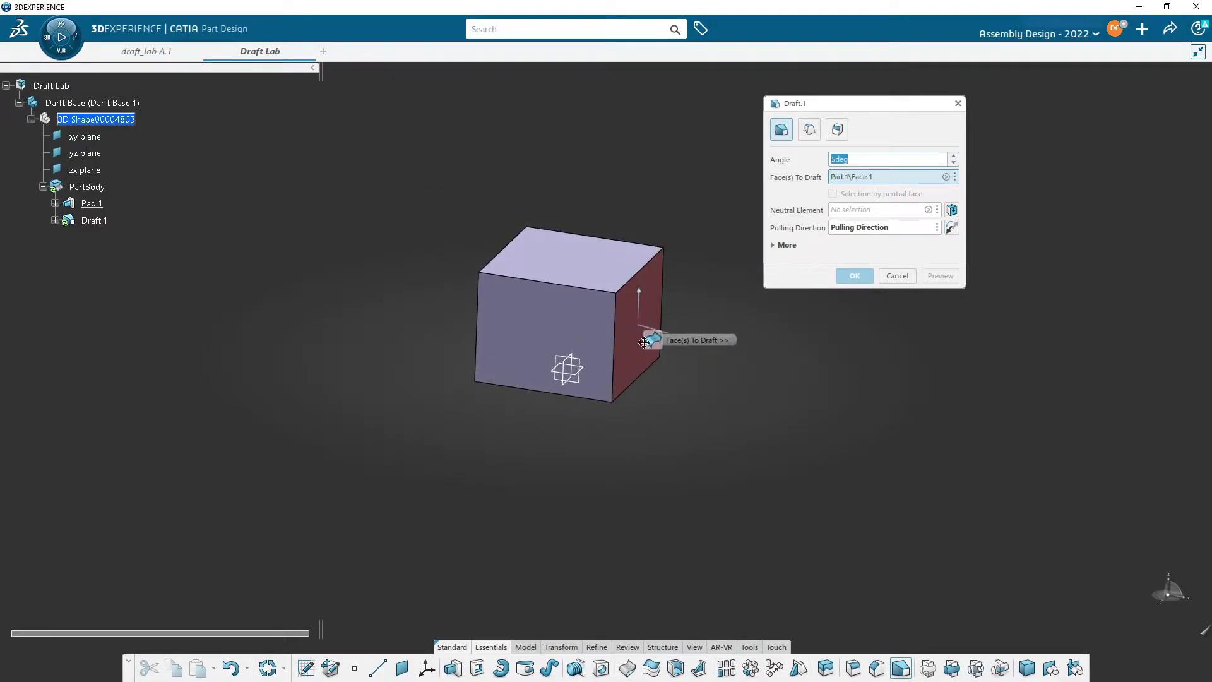
middle_click_drag(589, 505, 654, 493)
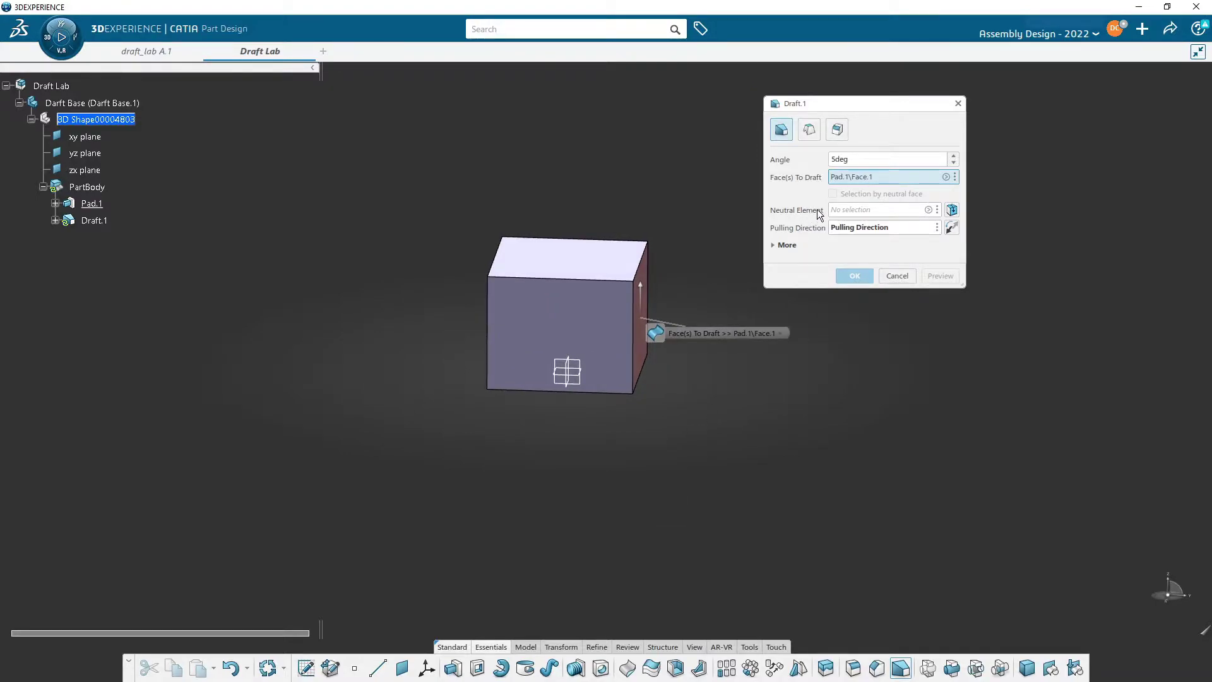
middle_click_drag(752, 375, 726, 420)
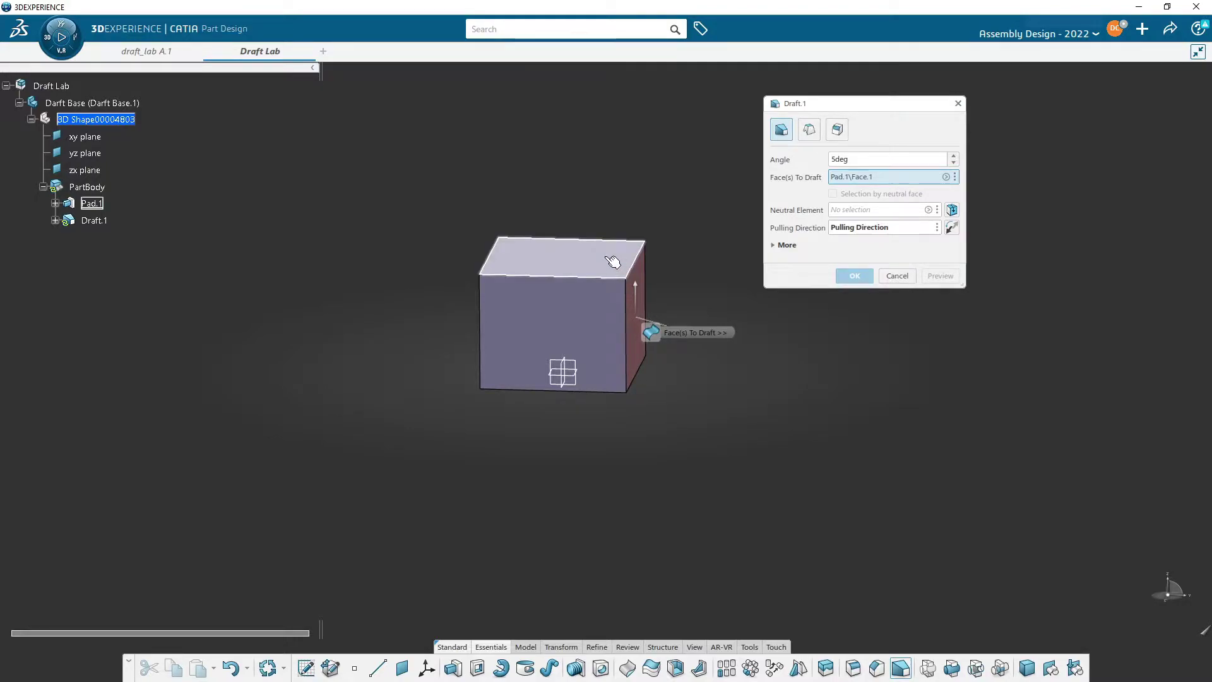
mouse_move(574, 396)
middle_mouse_down()
mouse_move(522, 406)
mouse_move(490, 370)
mouse_move(524, 329)
mouse_move(543, 335)
mouse_move(574, 379)
mouse_move(571, 399)
middle_mouse_up()
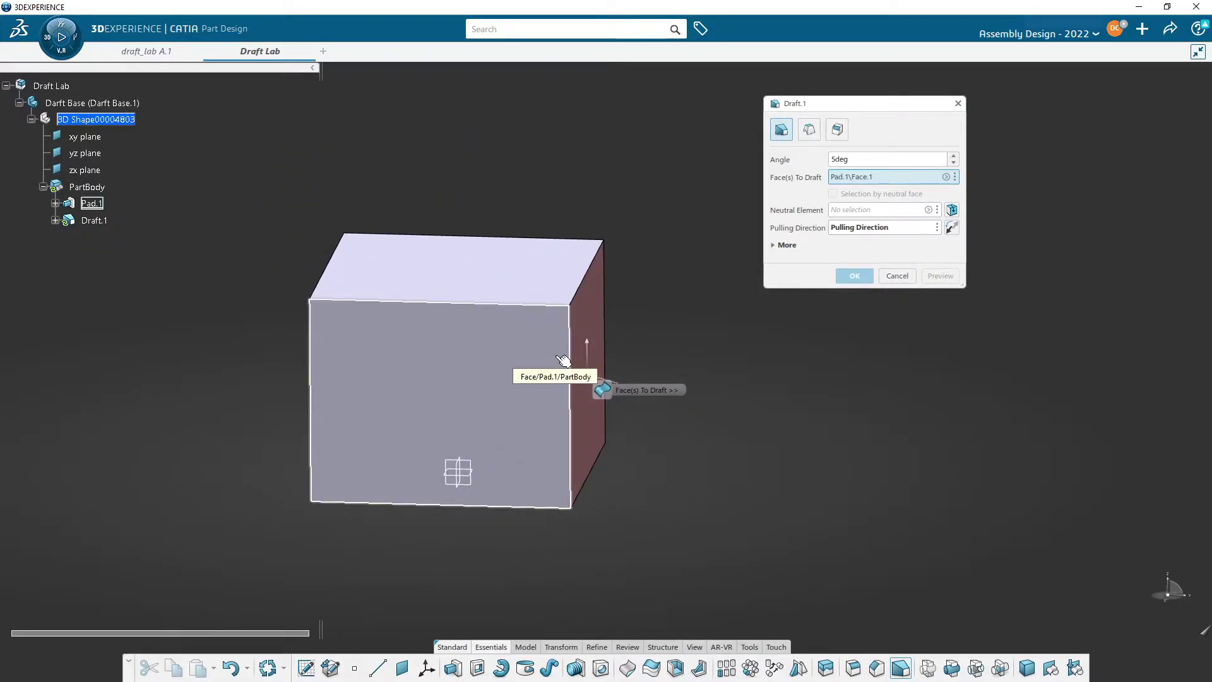
middle_click_drag(719, 360, 647, 345)
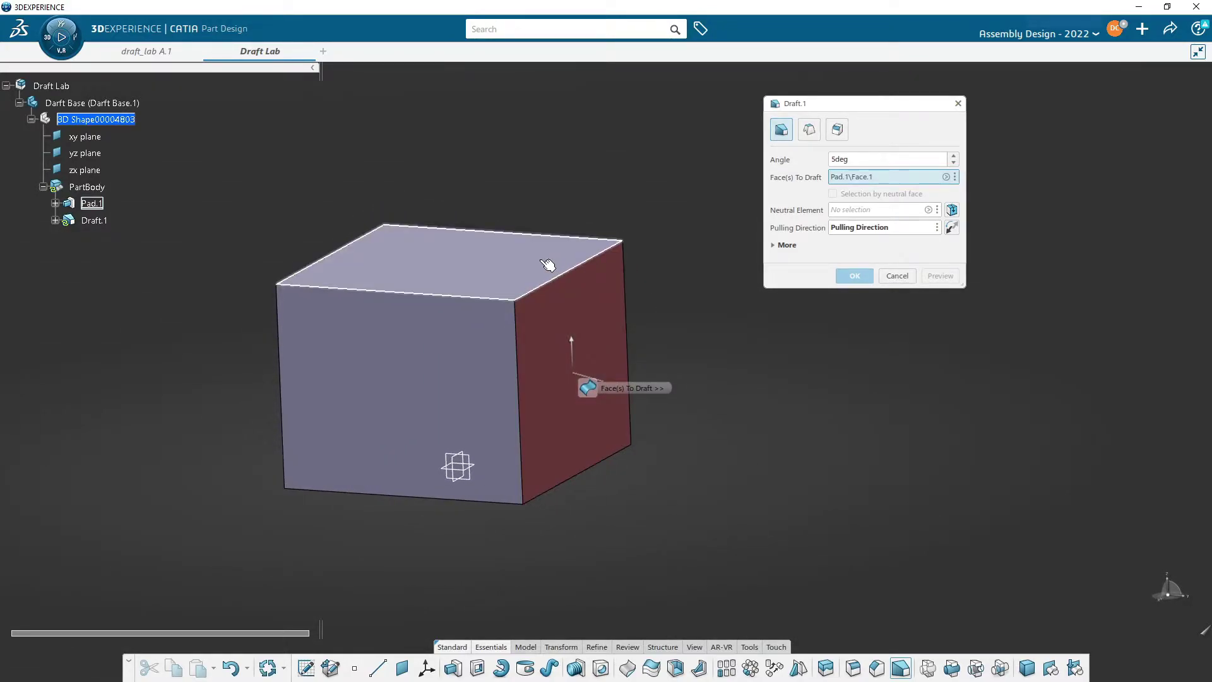
left_click(852, 214)
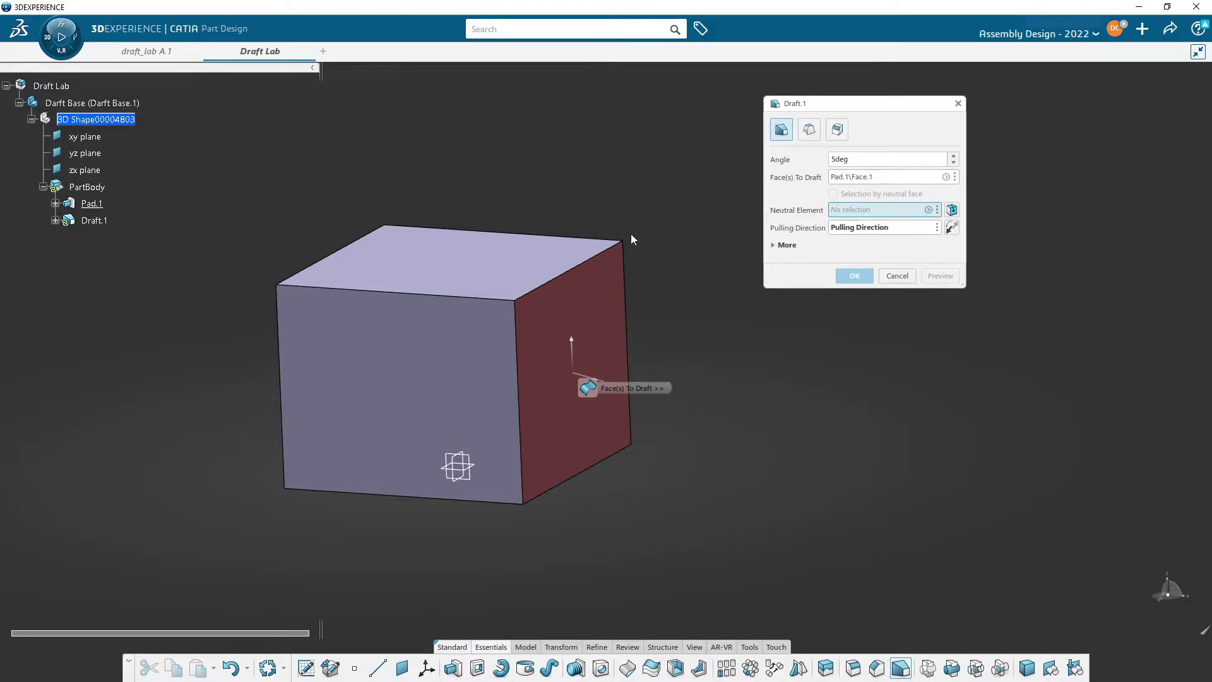
left_click(532, 272)
middle_click_drag(425, 452, 511, 421)
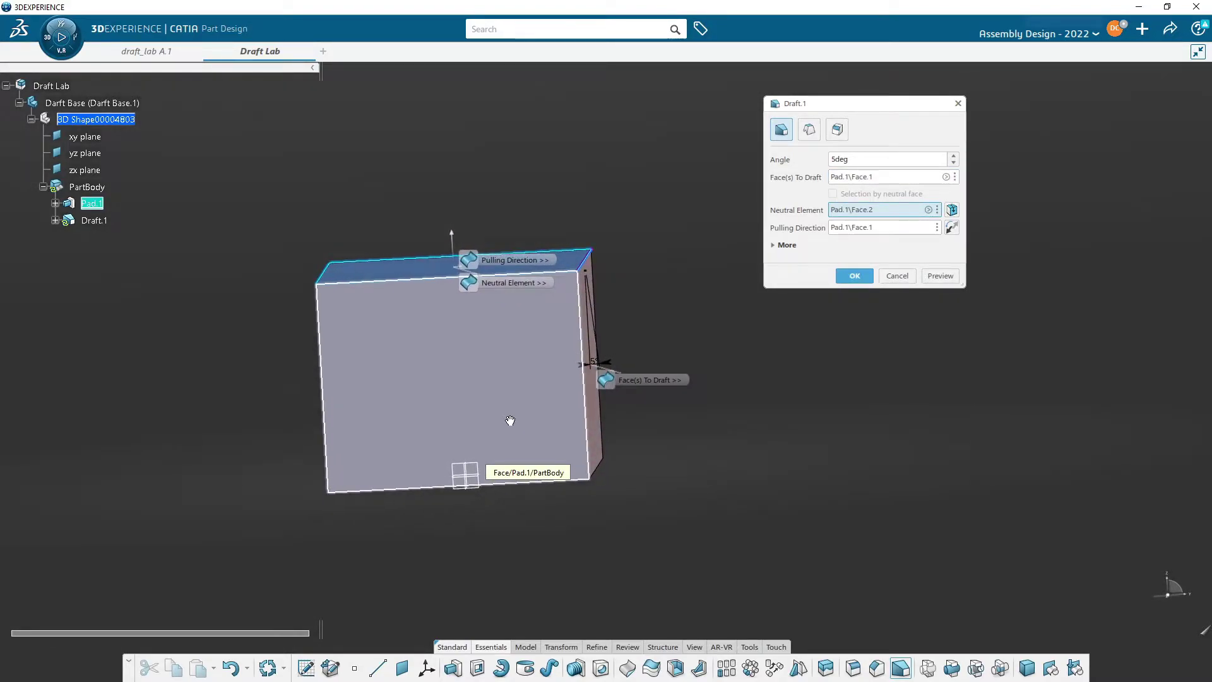
- Set the side face's draft angle to 20 degrees and preview the draft
double_click(877, 159)
type("20")
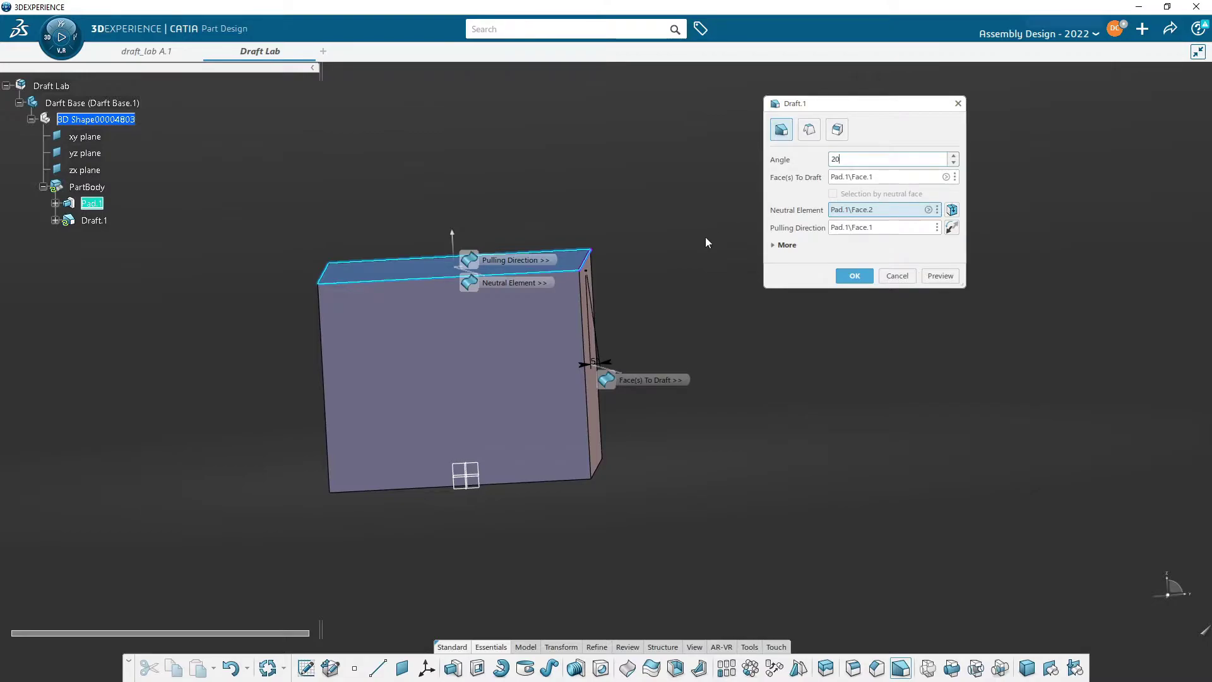
left_click(870, 178)
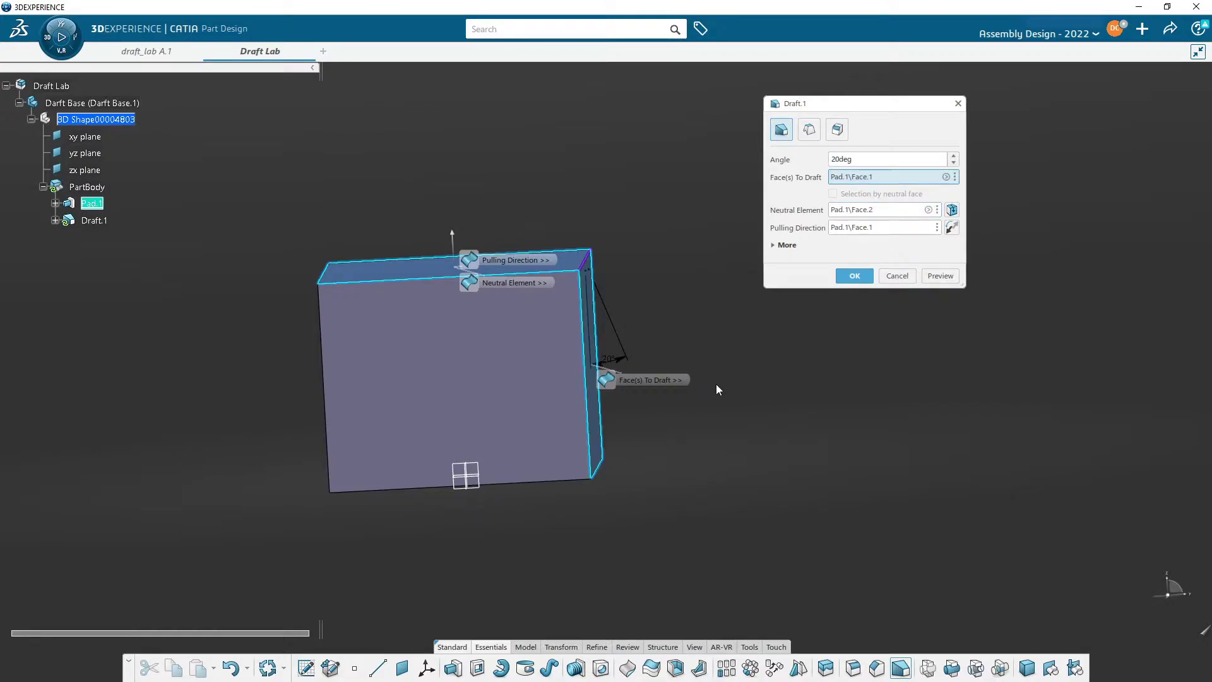
scroll(624, 358, "up", 3)
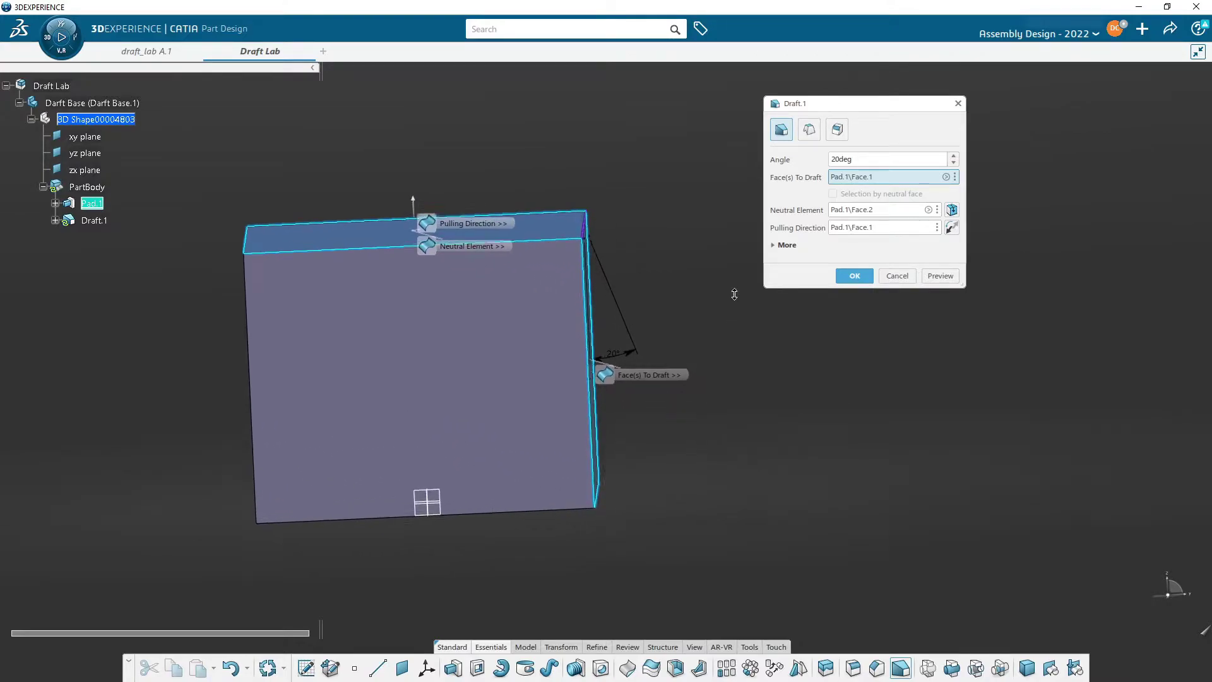
middle_click_drag(792, 396, 783, 417)
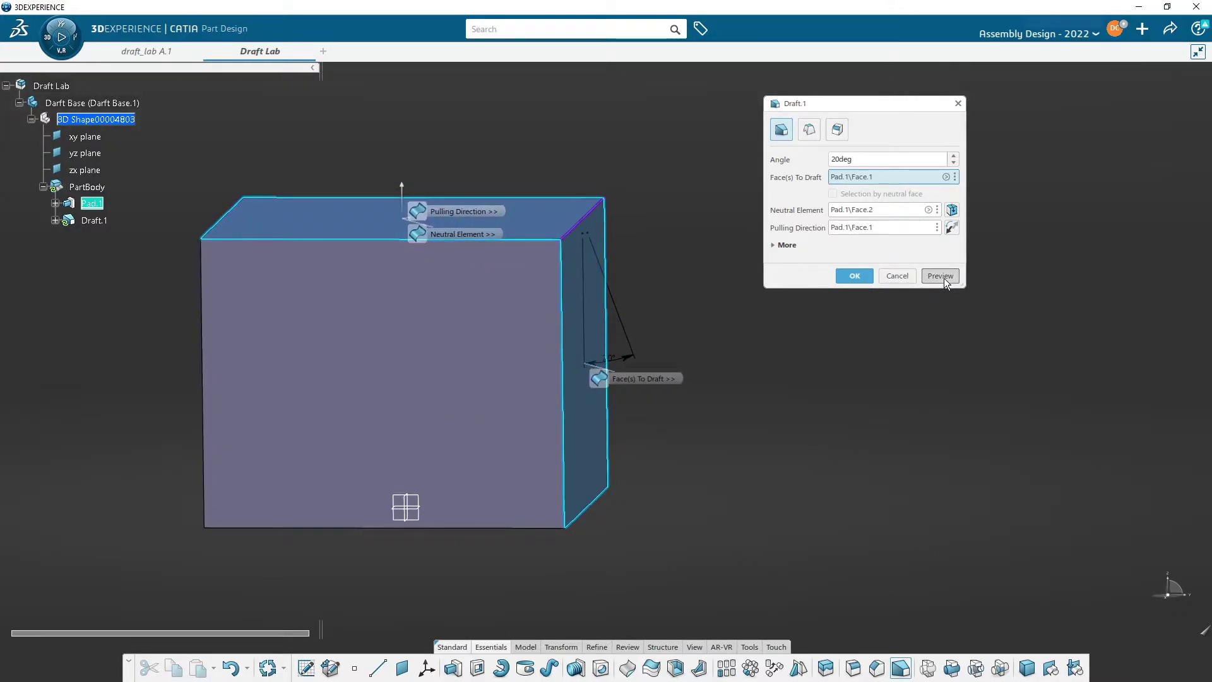
left_click(940, 276)
- Examine how the previewed draft plane tilts about the neutral top face, and apply the draft to the side face
middle_click_drag(496, 385, 589, 265)
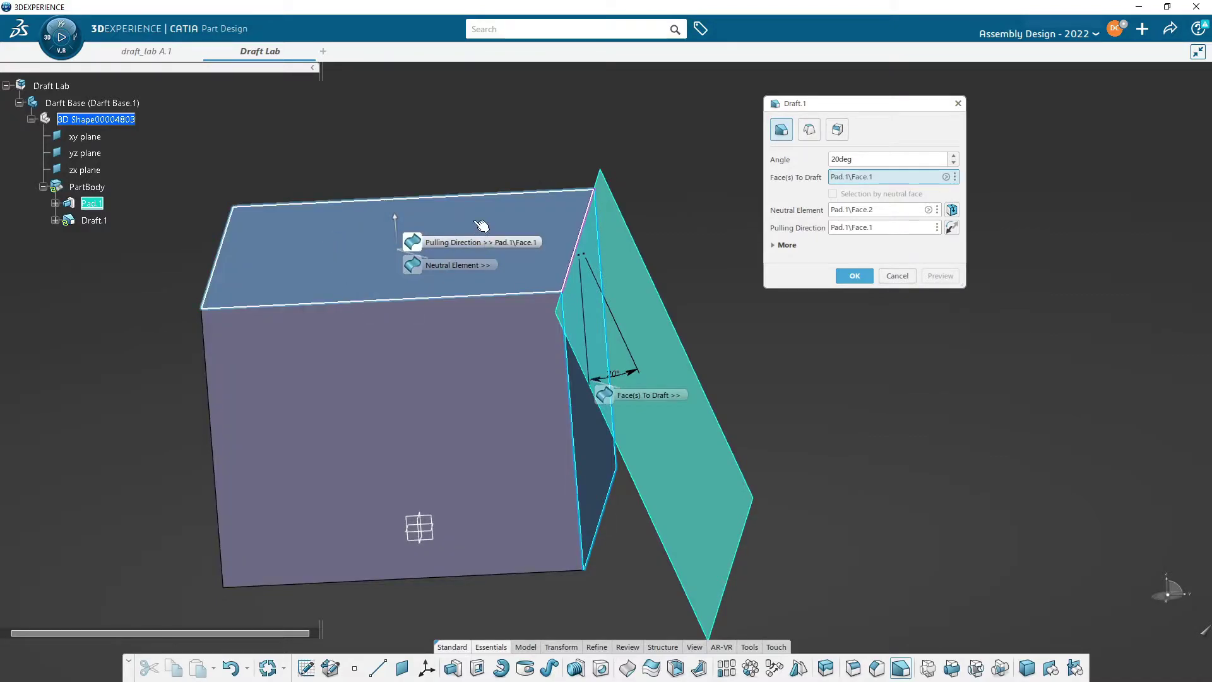
middle_click_drag(482, 379, 454, 381)
middle_click_drag(518, 482, 717, 474)
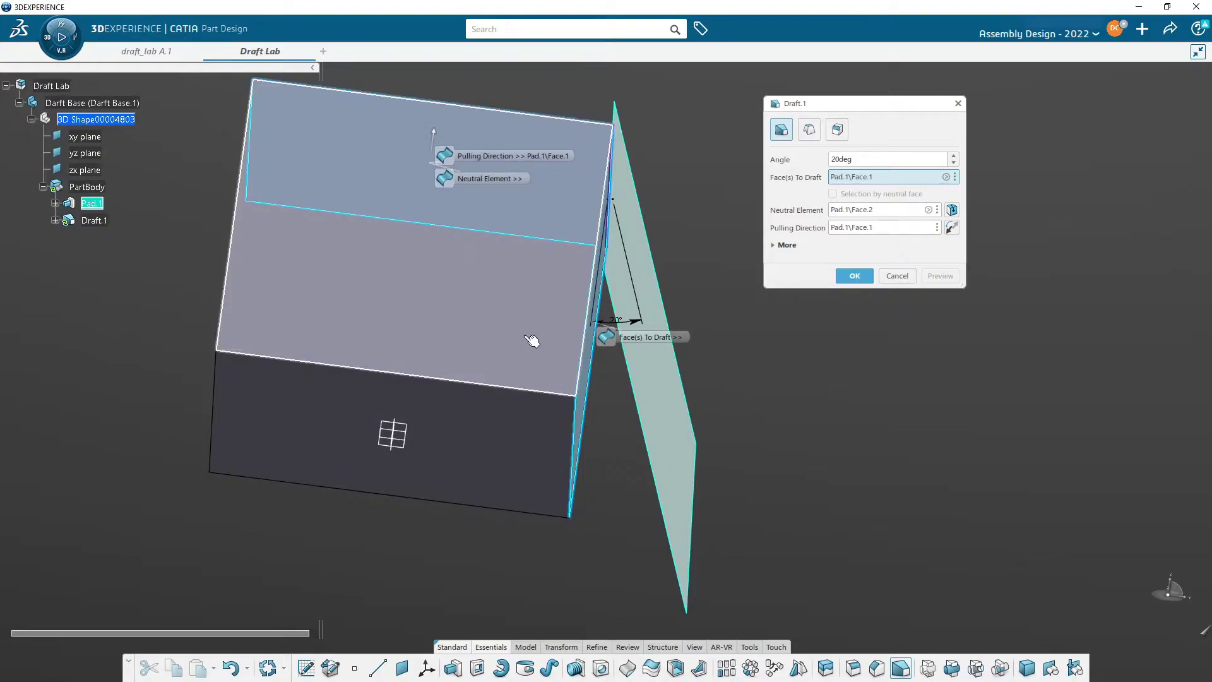
middle_click_drag(562, 354, 539, 316)
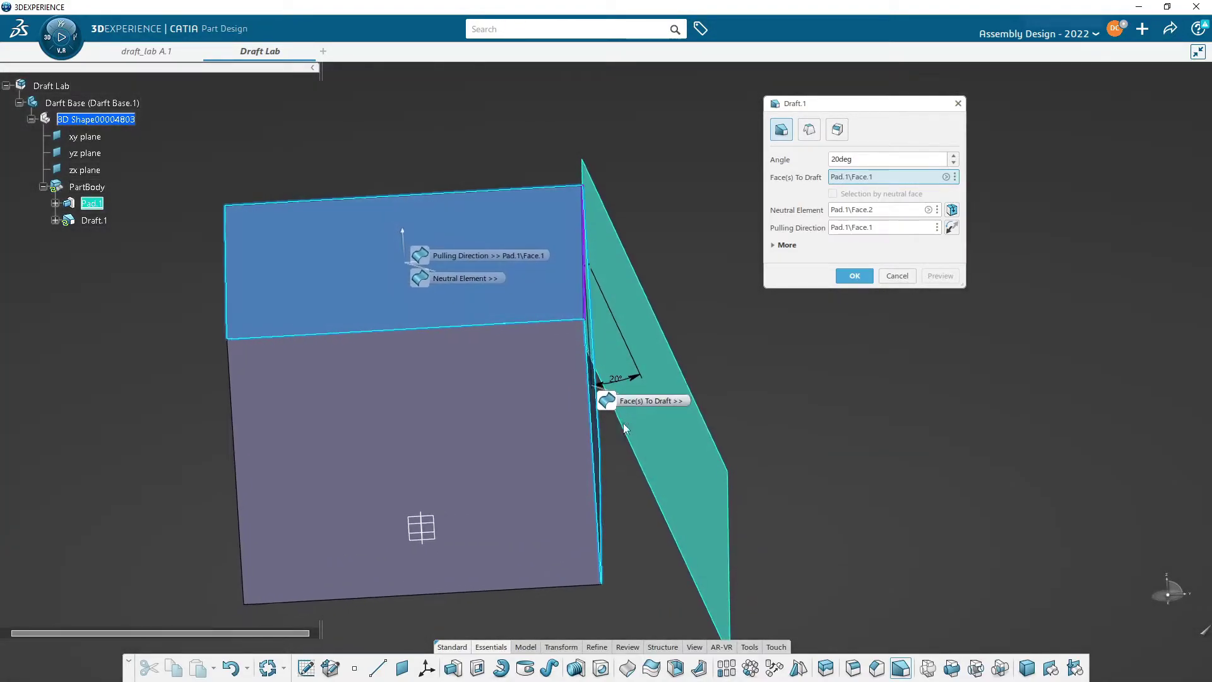
middle_click_drag(541, 360, 600, 284)
middle_click_drag(623, 413, 649, 379)
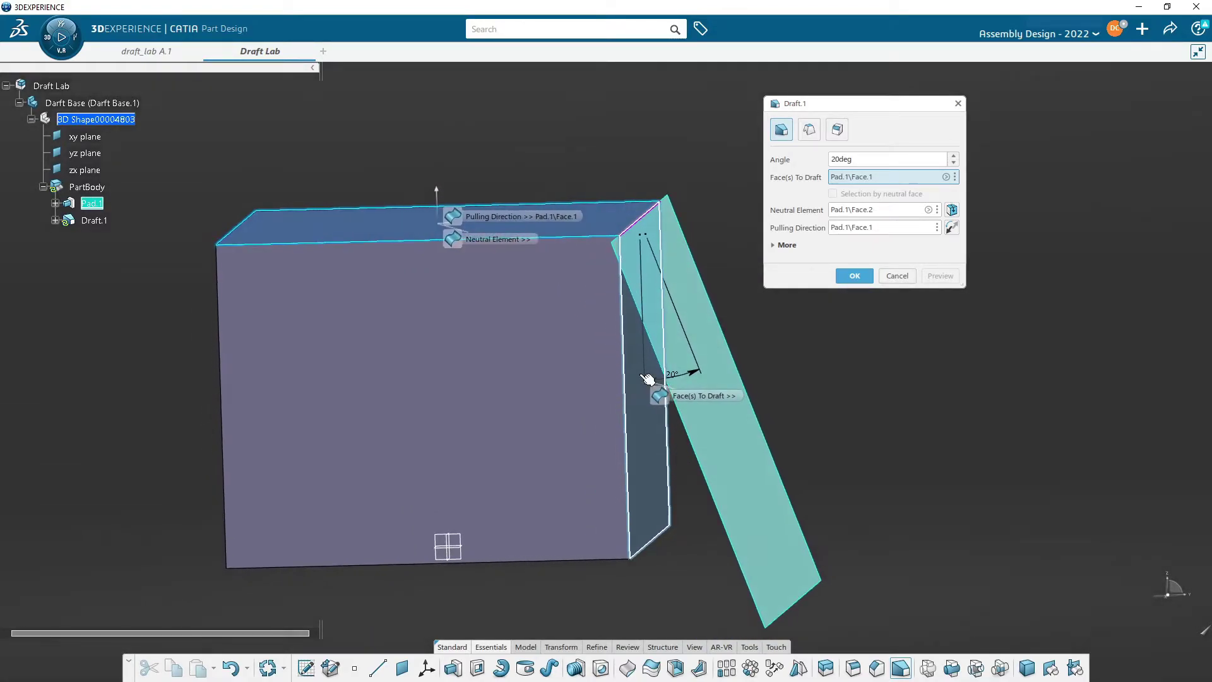
left_click(856, 276)
- Delete the single-face draft from the PartBody
middle_click_drag(809, 322, 599, 410)
right_click(102, 221)
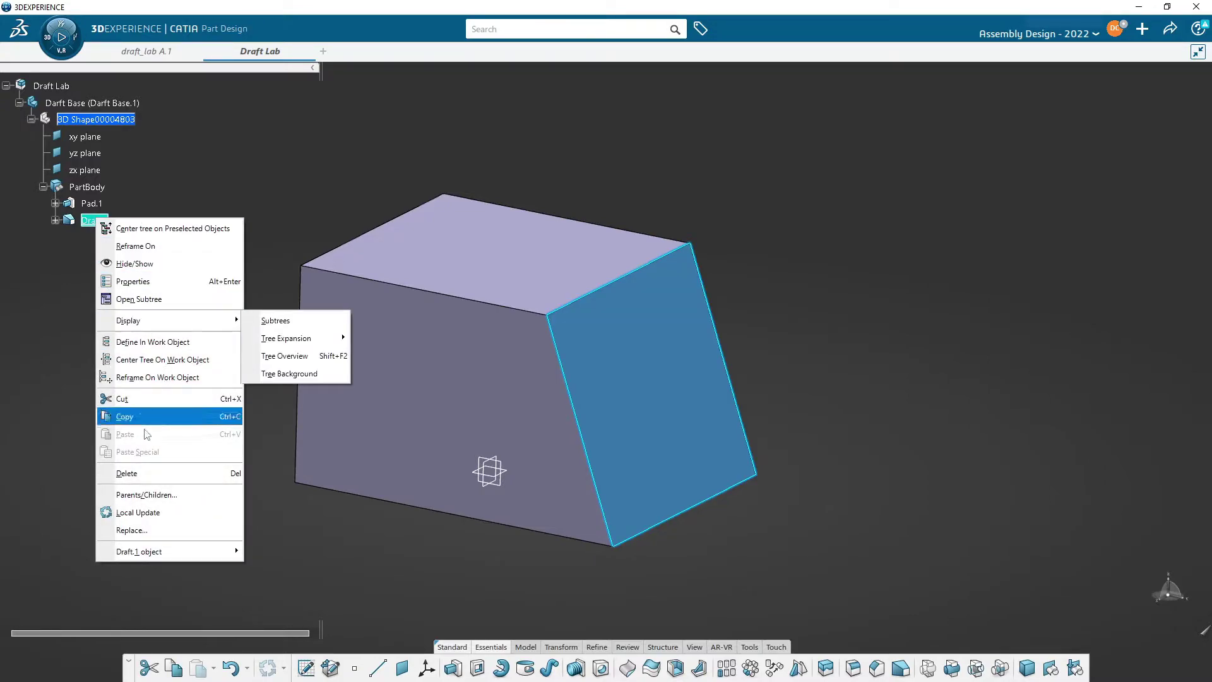
left_click(152, 473)
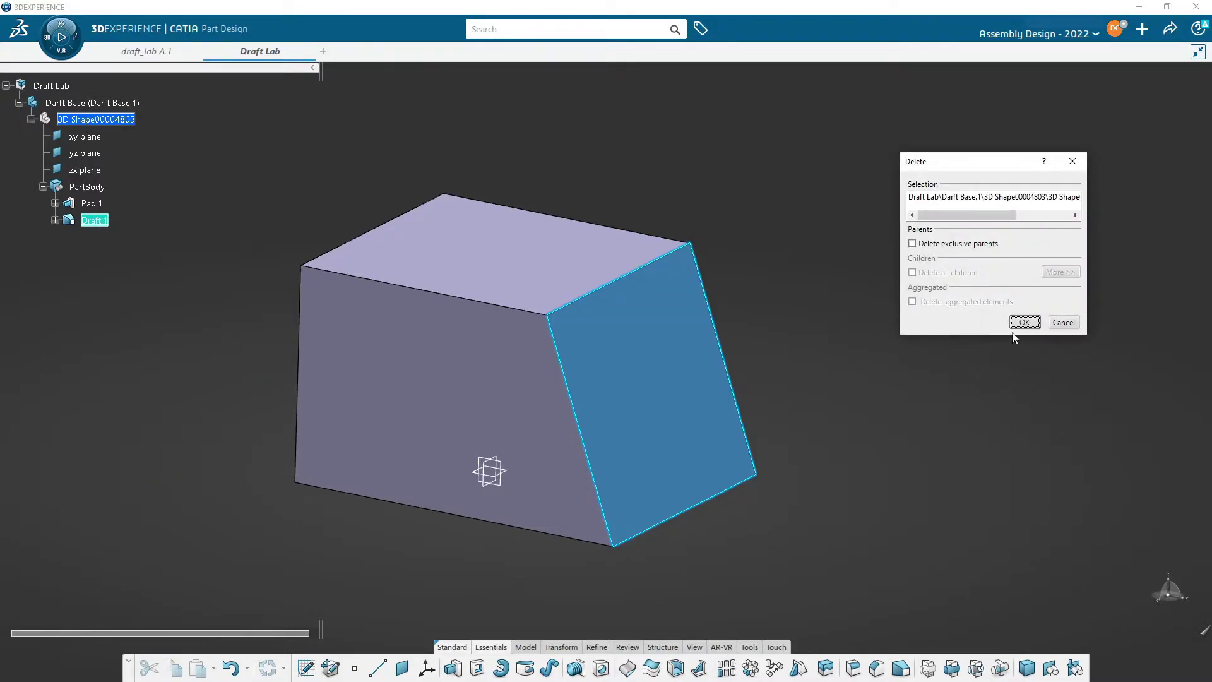
left_click(1024, 322)
- Start a draft on the pad with all four side faces as the faces to draft
middle_click_drag(809, 371, 758, 511)
left_click(901, 670)
middle_click_drag(566, 477, 569, 557)
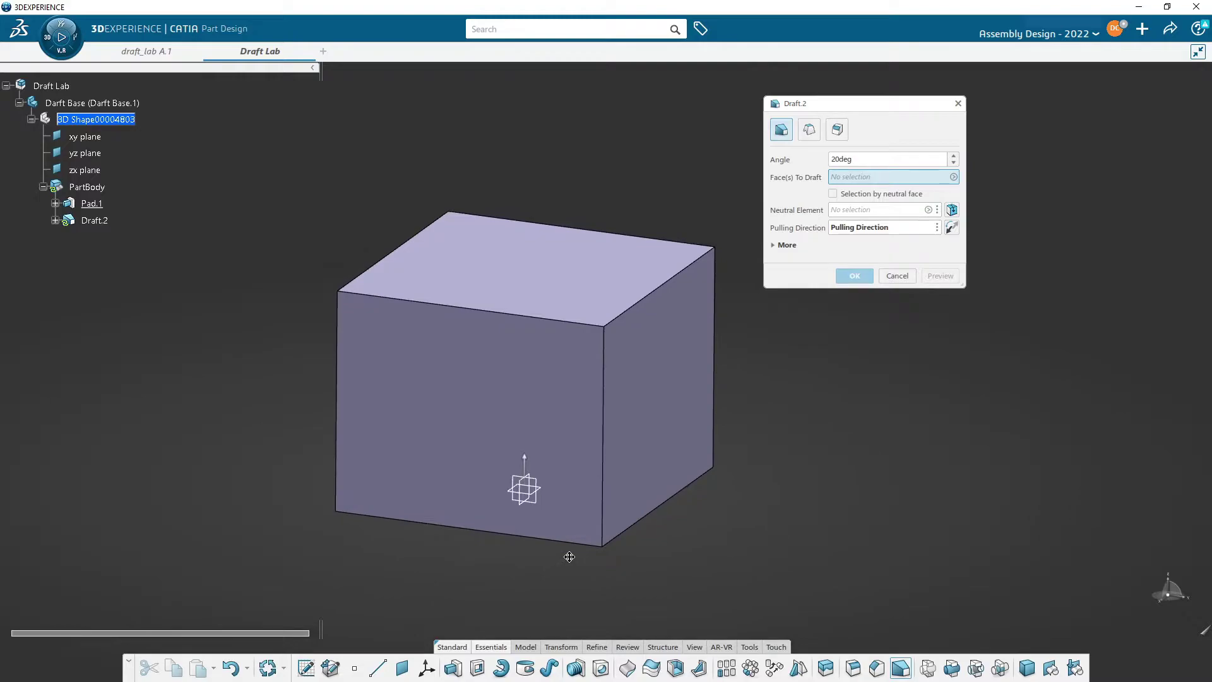
left_click(682, 375)
left_click(486, 416)
middle_click_drag(326, 446, 565, 481)
left_click(406, 415)
middle_click_drag(406, 414, 617, 411)
left_click(617, 411)
middle_click_drag(384, 466, 605, 346)
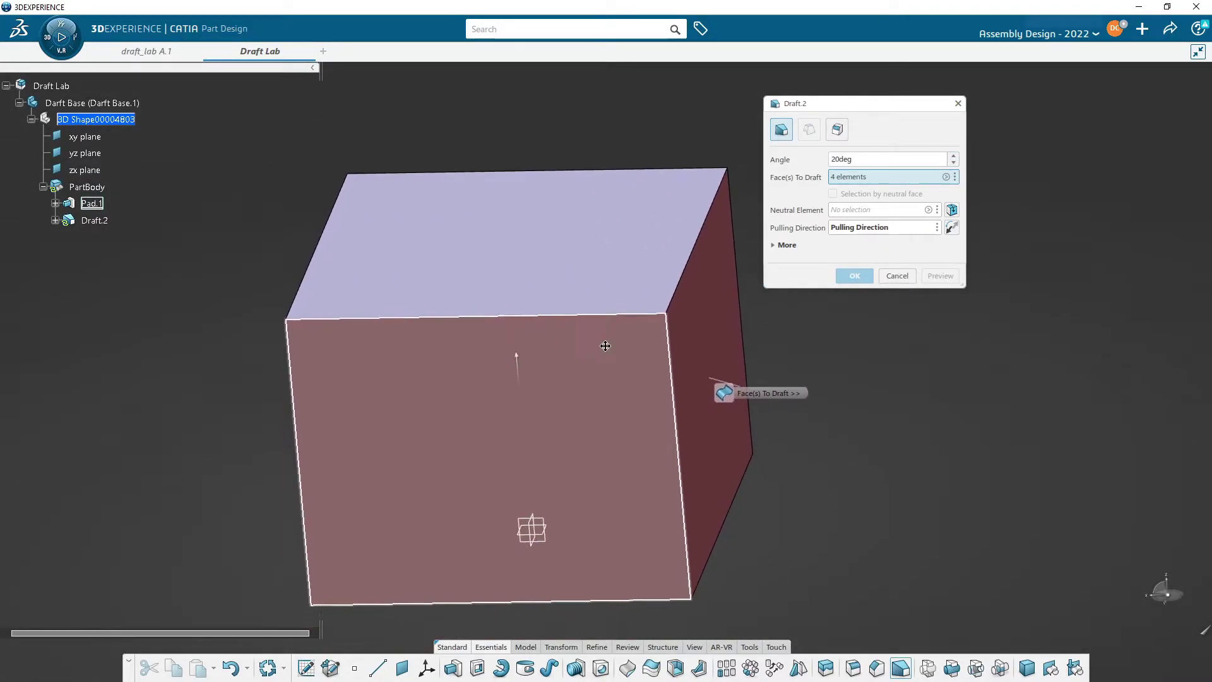
middle_click_drag(505, 346, 530, 249)
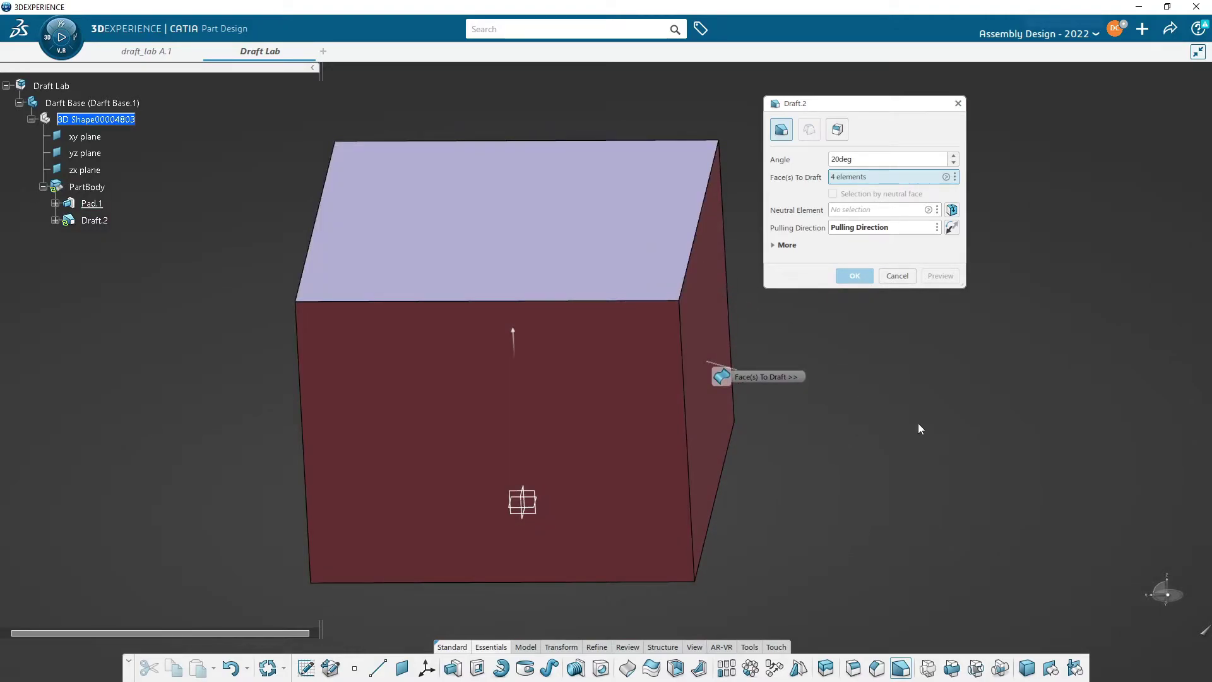
- Set the pad's top face as the neutral element of the draft, keeping only the four side faces to draft
left_click(641, 235)
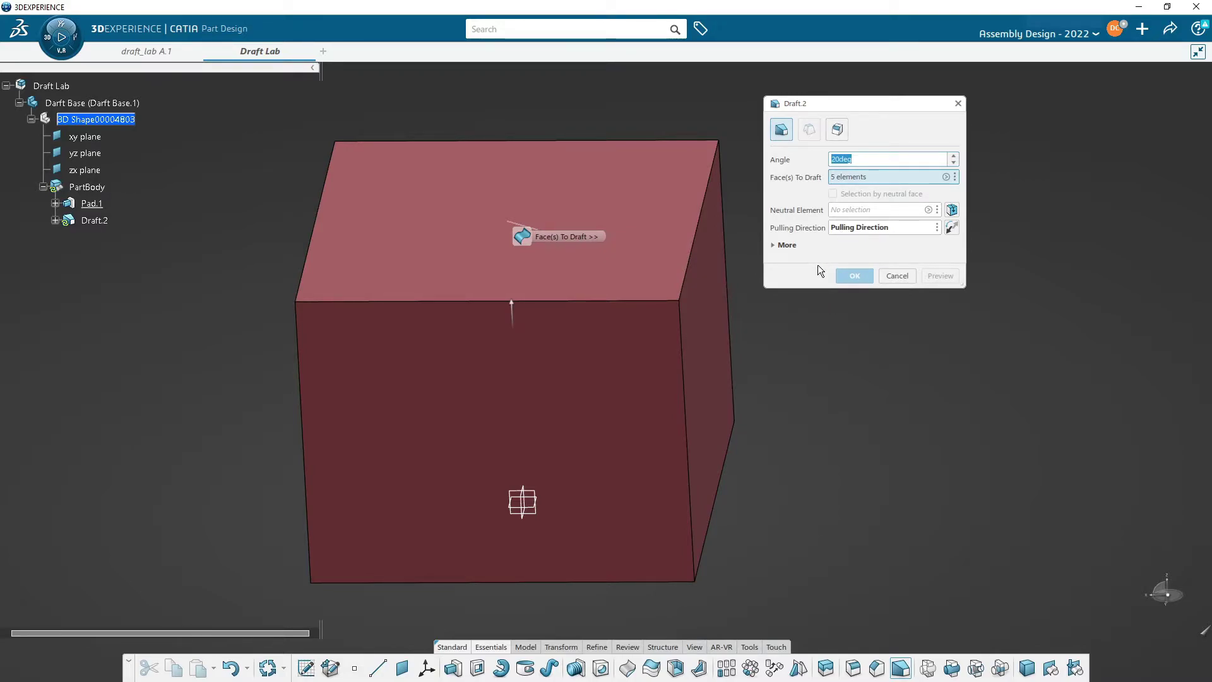
left_click(661, 204)
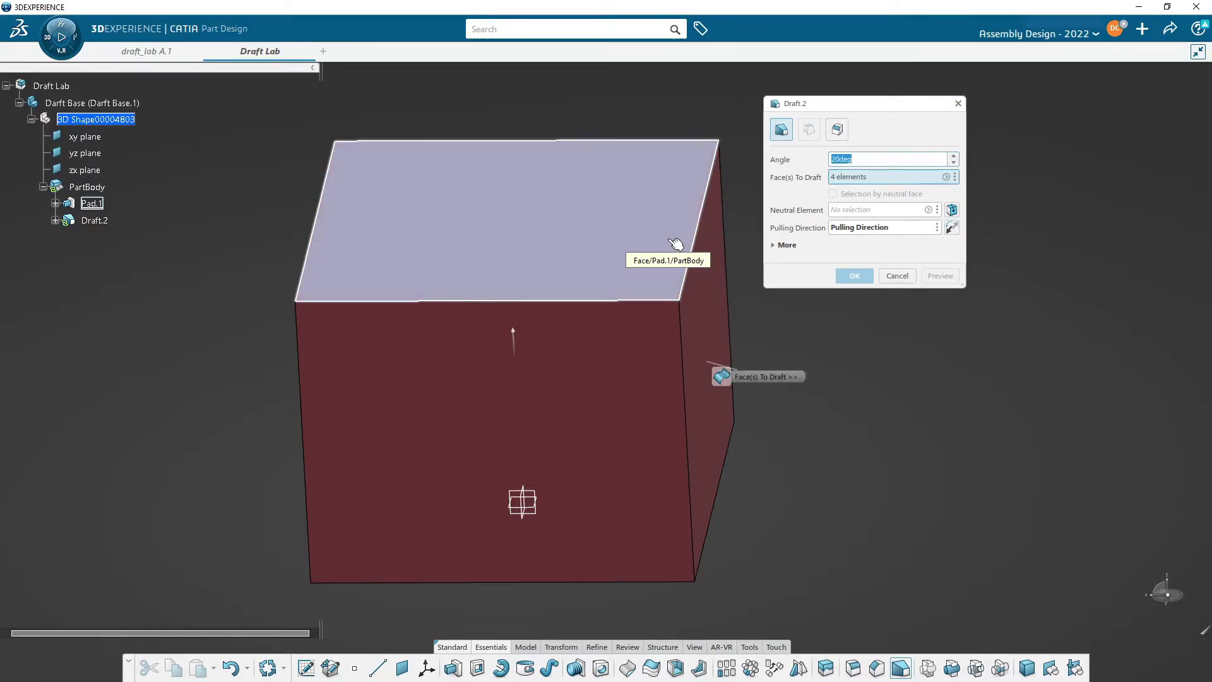
left_click(877, 210)
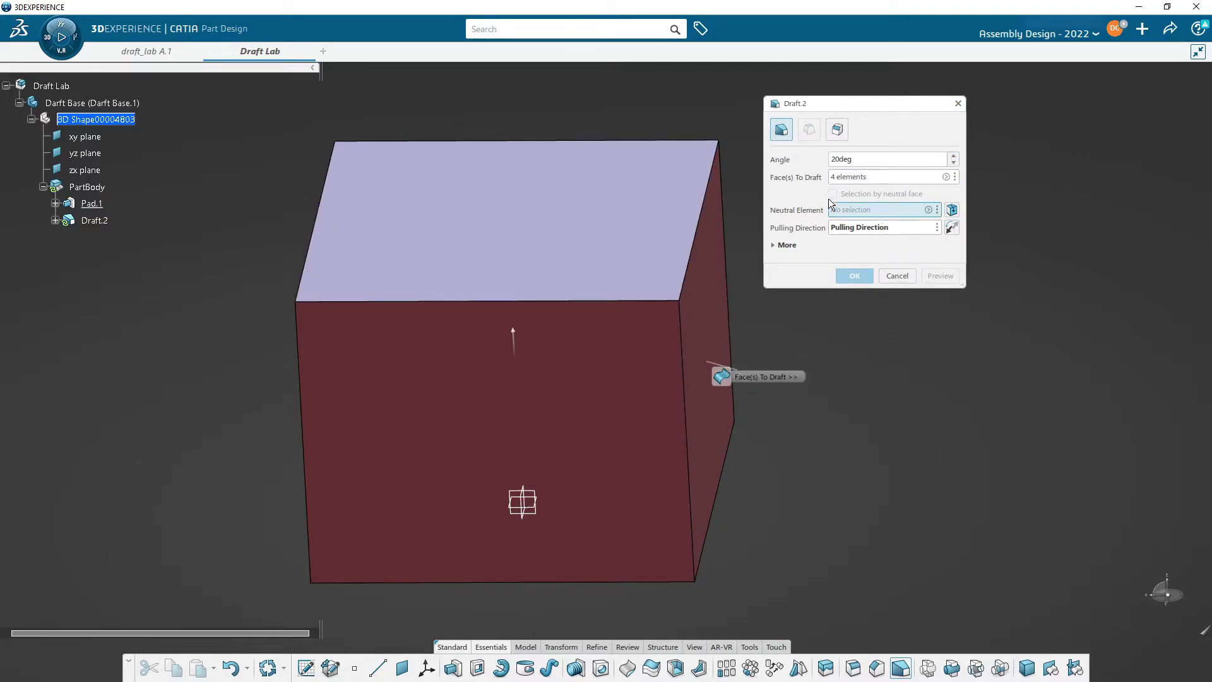
left_click(571, 226)
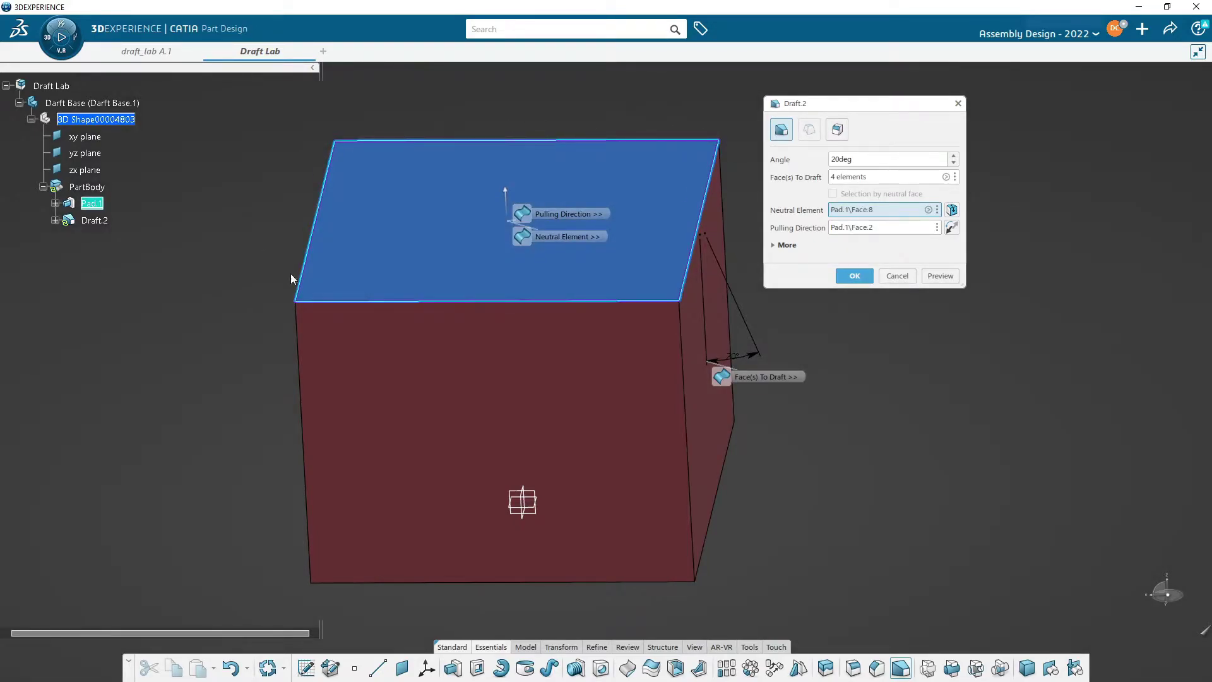
- Preview the 20-degree draft about the top face and apply it to the four side faces
scroll(534, 420, "down", 5)
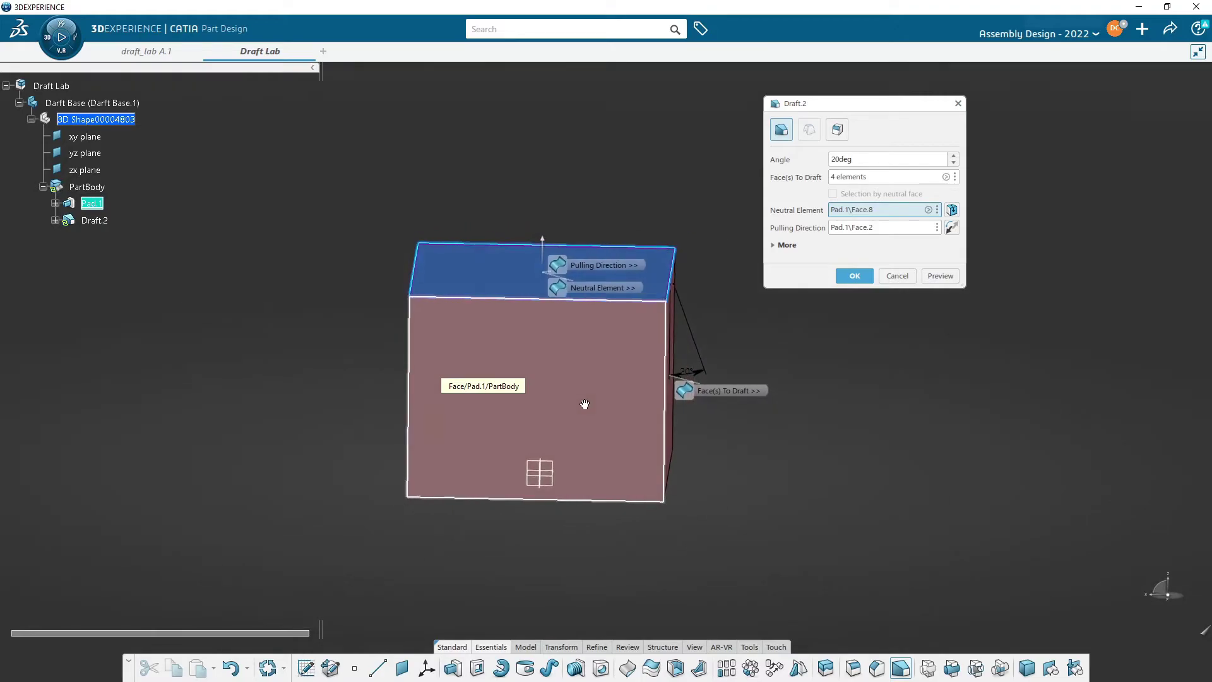
left_click(939, 276)
middle_click_drag(818, 370, 496, 359)
middle_click_drag(395, 345, 480, 404)
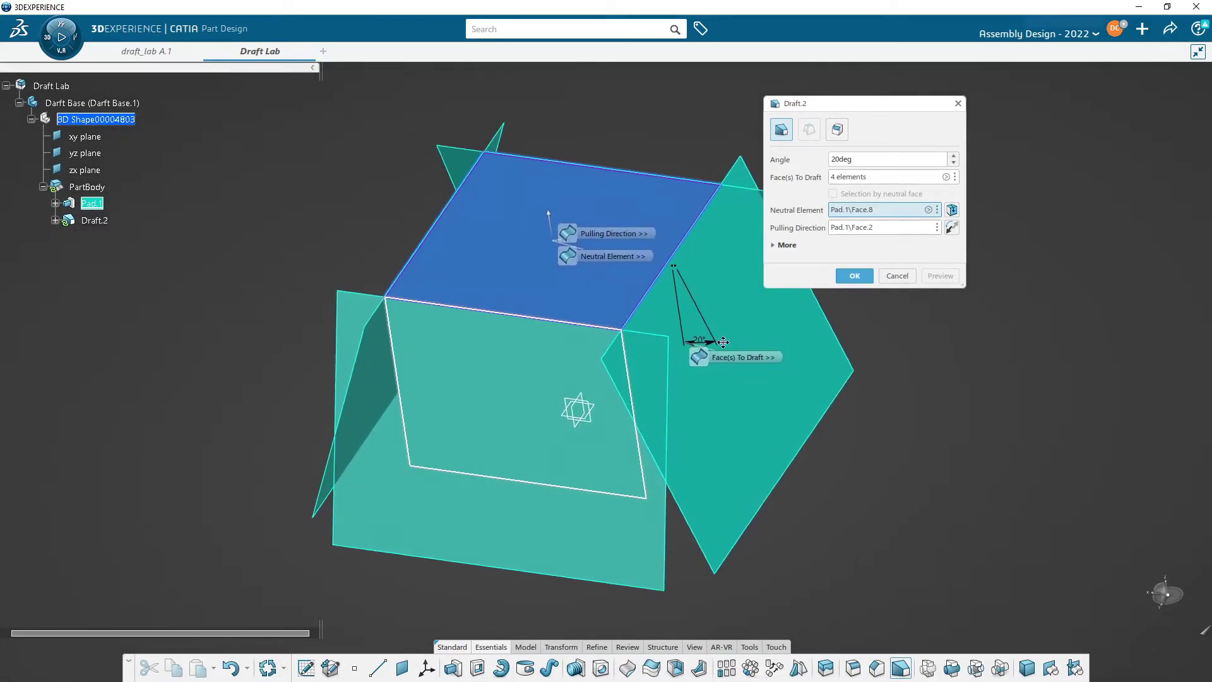
left_click(854, 275)
middle_click_drag(827, 332, 831, 406)
middle_click_drag(652, 411, 624, 420)
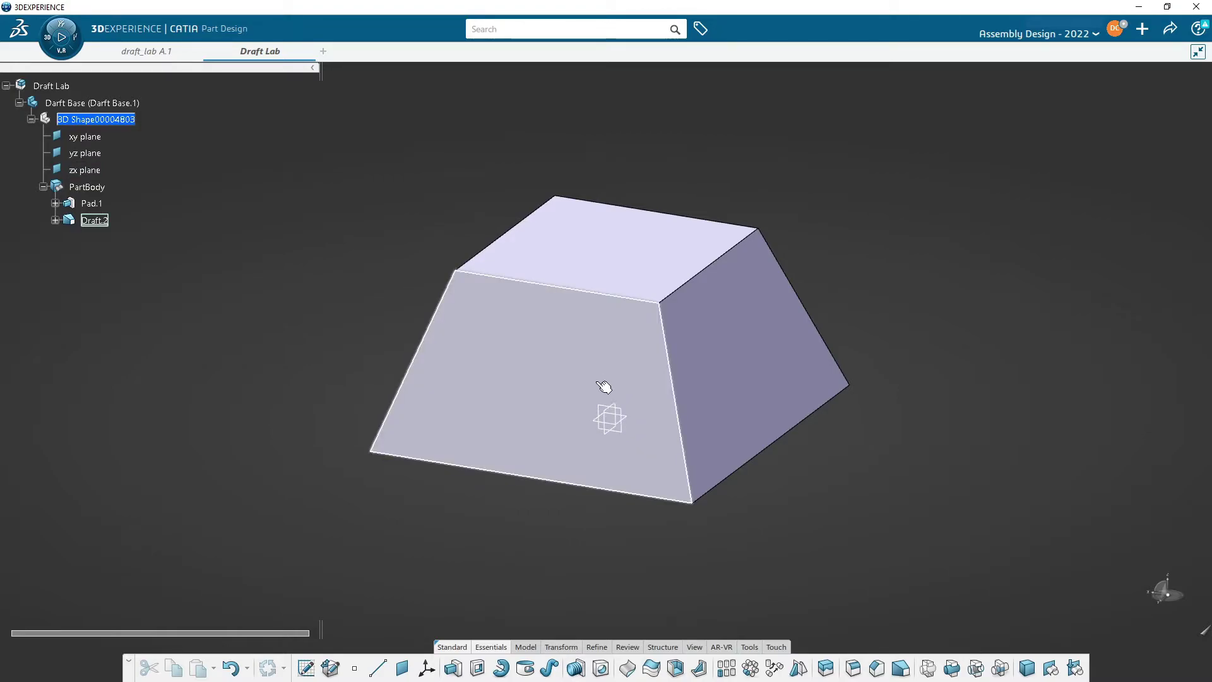
- Examine the drafted body's neutral top face, its sloping sides and its base from several angles
middle_click_drag(549, 363, 598, 493)
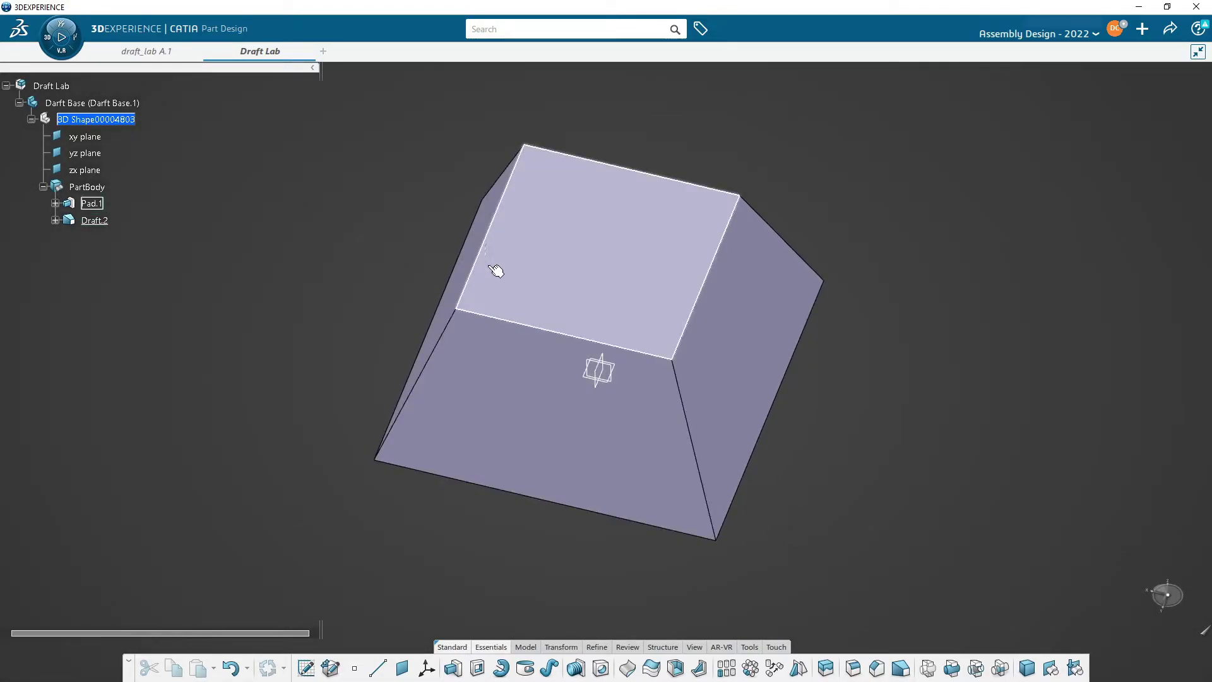
middle_click_drag(546, 478, 603, 529)
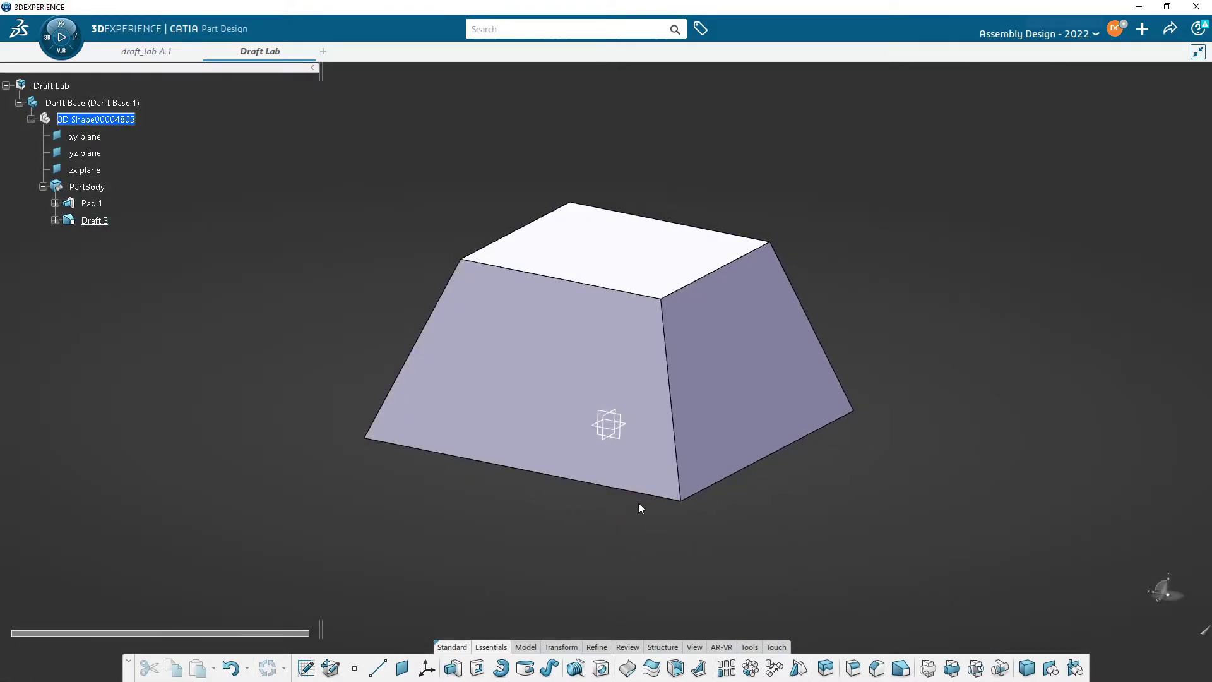
middle_click_drag(512, 566, 597, 533)
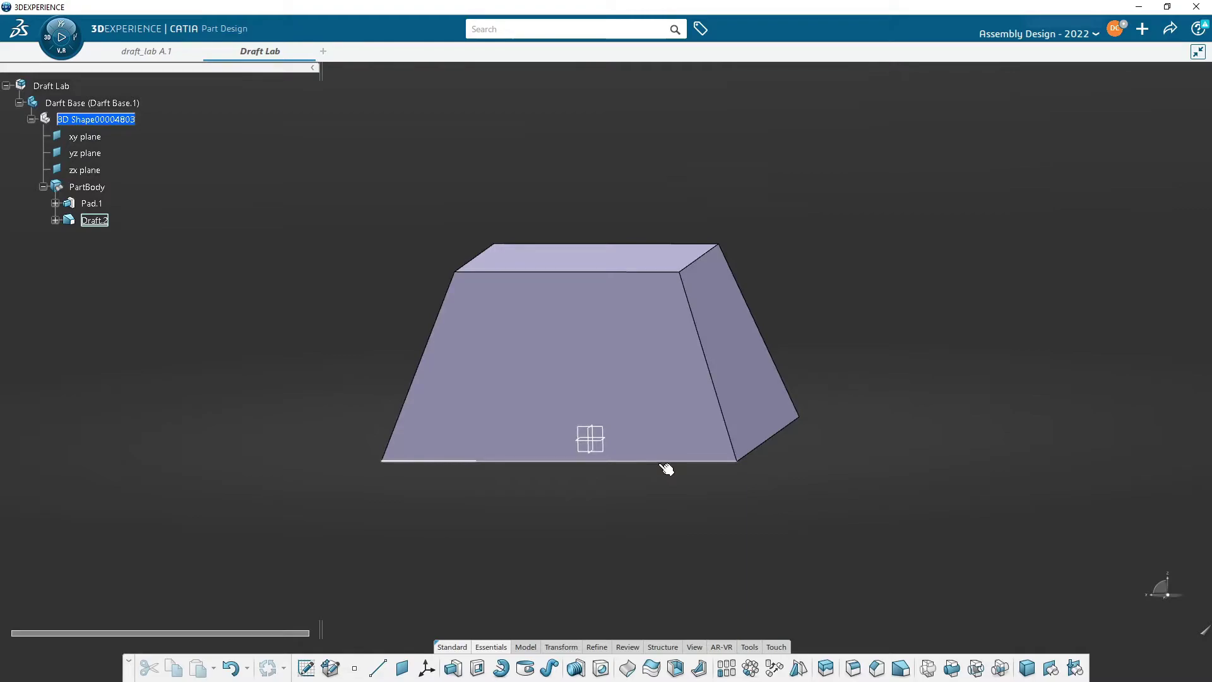
middle_click_drag(658, 490, 644, 498)
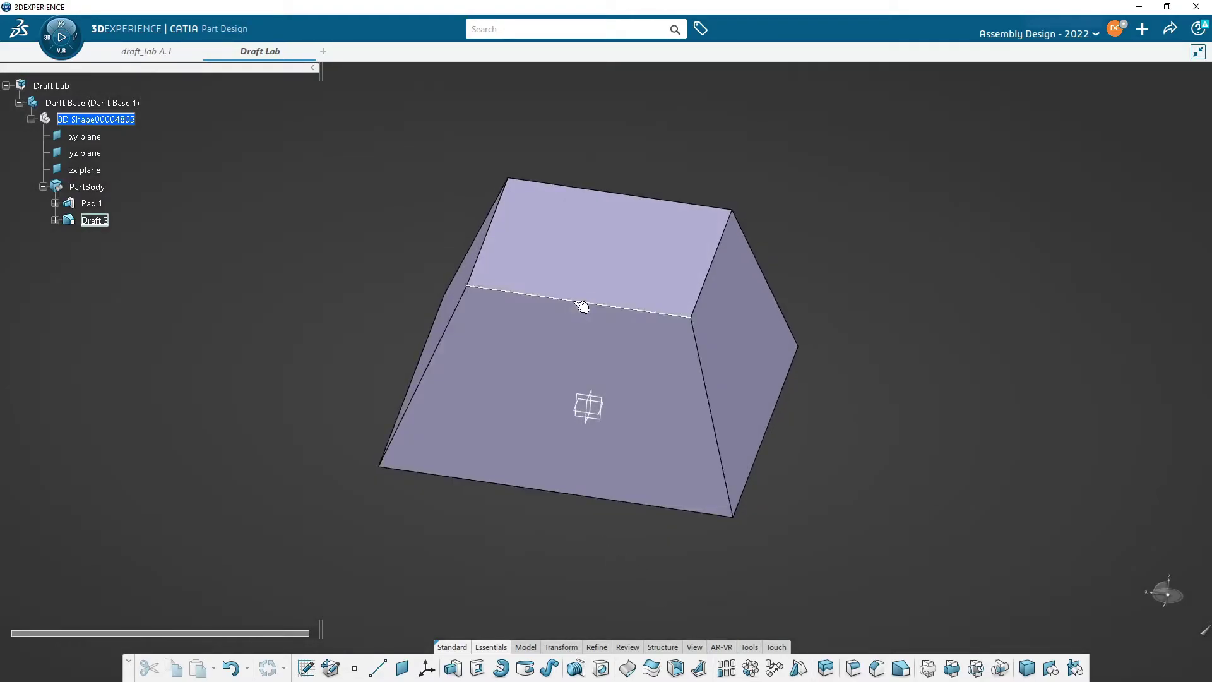
middle_click_drag(639, 564, 650, 368)
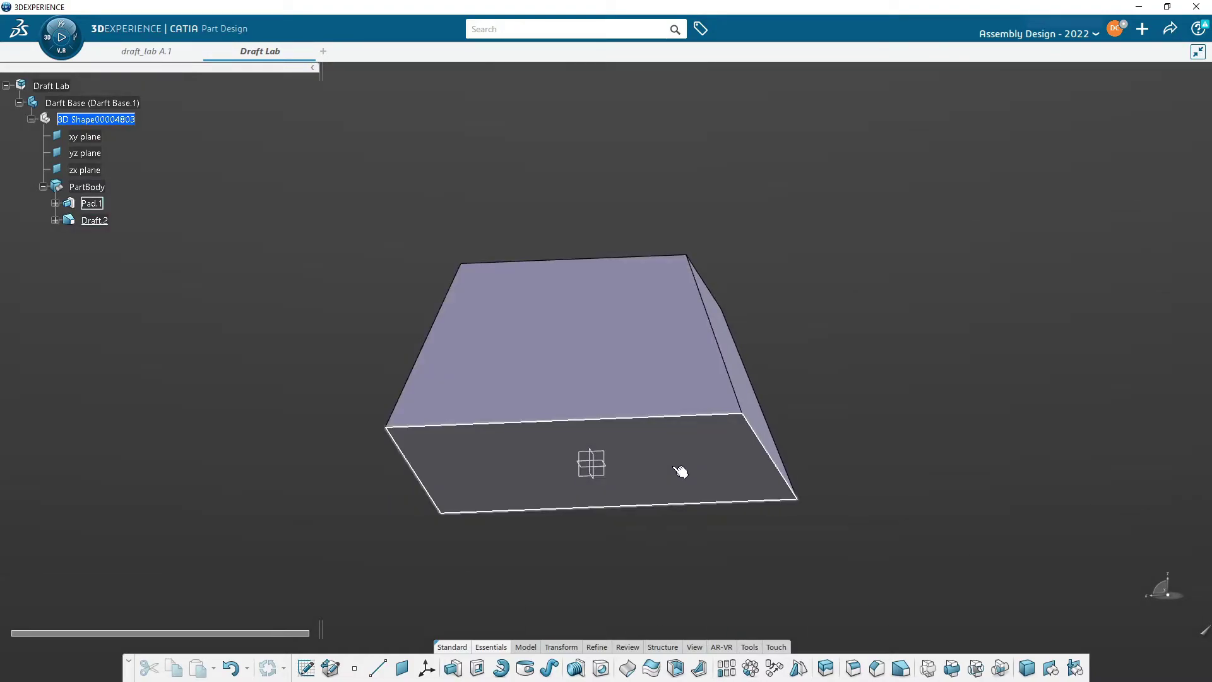
middle_click_drag(680, 472, 677, 362)
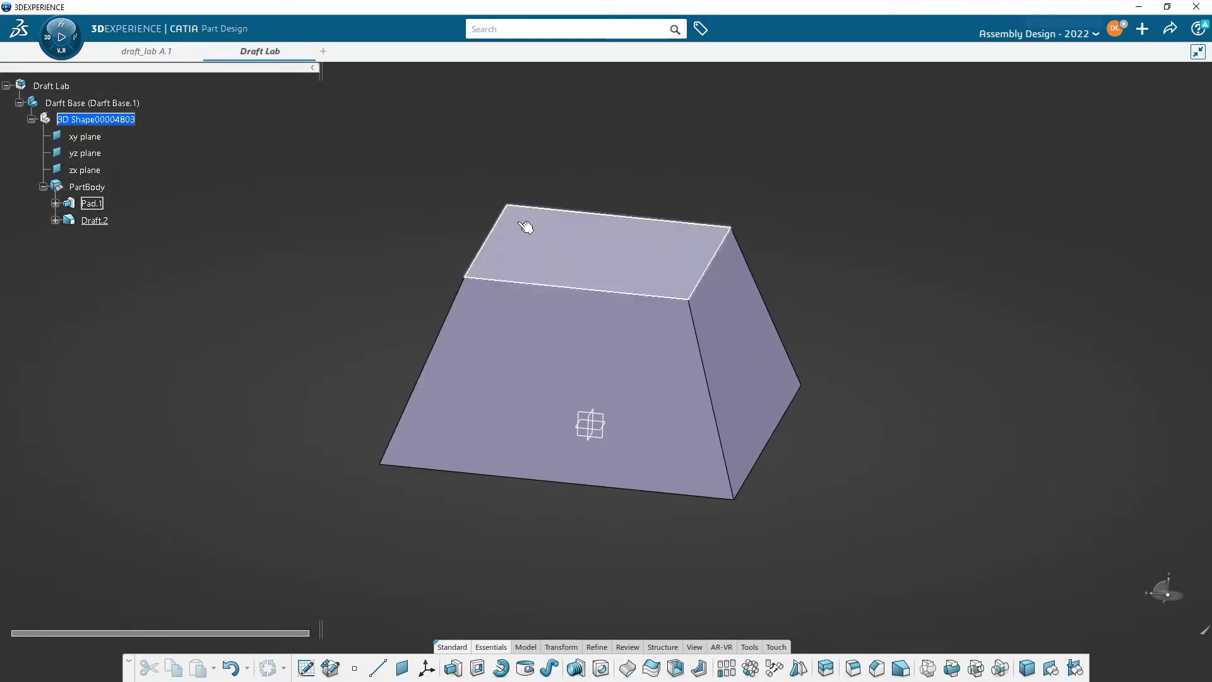
middle_click_drag(653, 379, 688, 382)
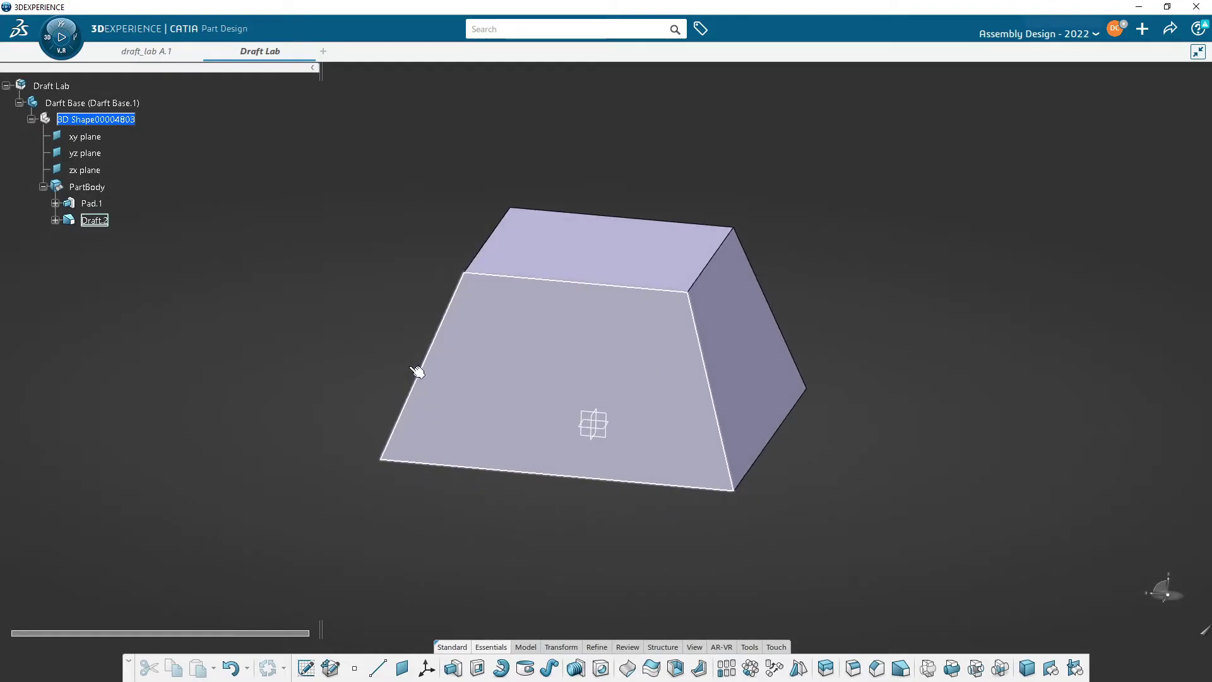
- Delete the four-face draft with the top neutral face from the PartBody
right_click(92, 221)
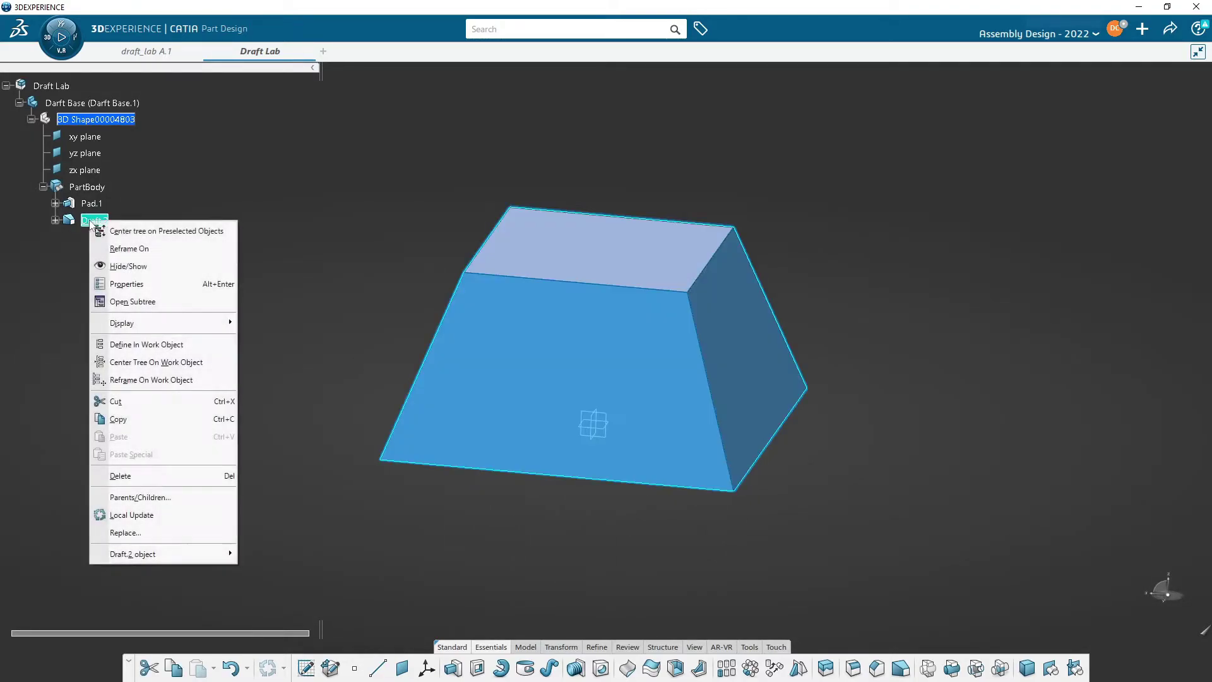
left_click(182, 487)
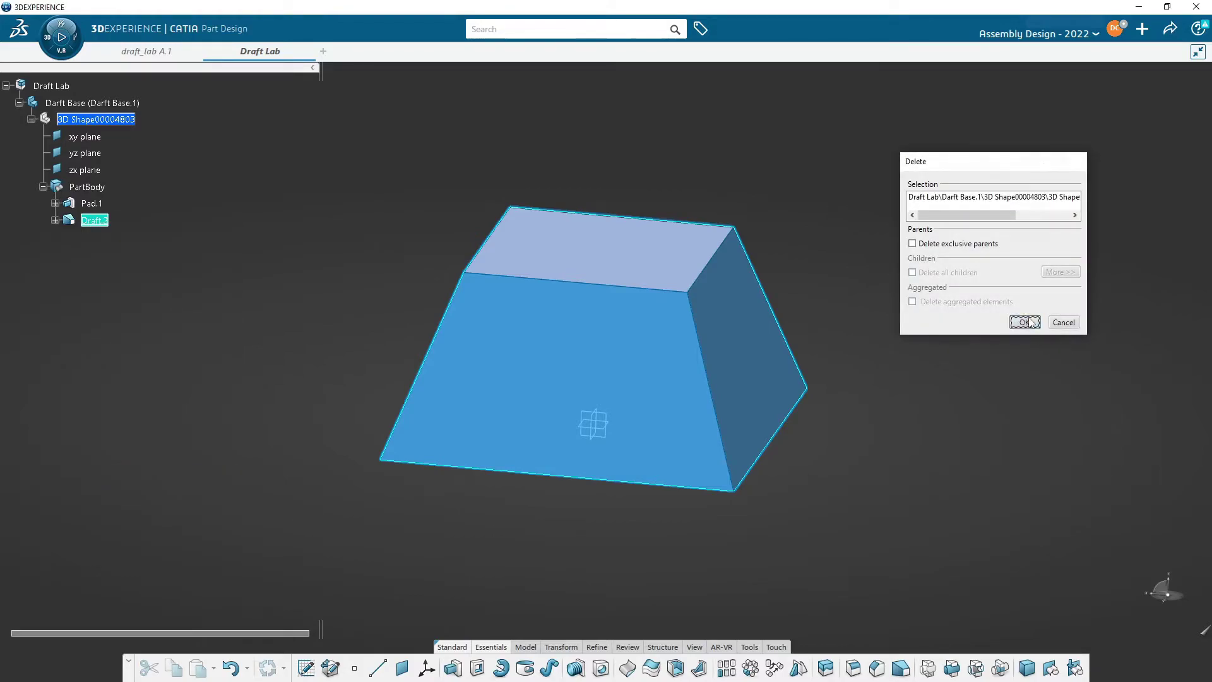
left_click(1026, 322)
- Start a new 20-degree draft and select the pad's four side faces as the faces to draft
middle_click_drag(807, 517, 786, 415)
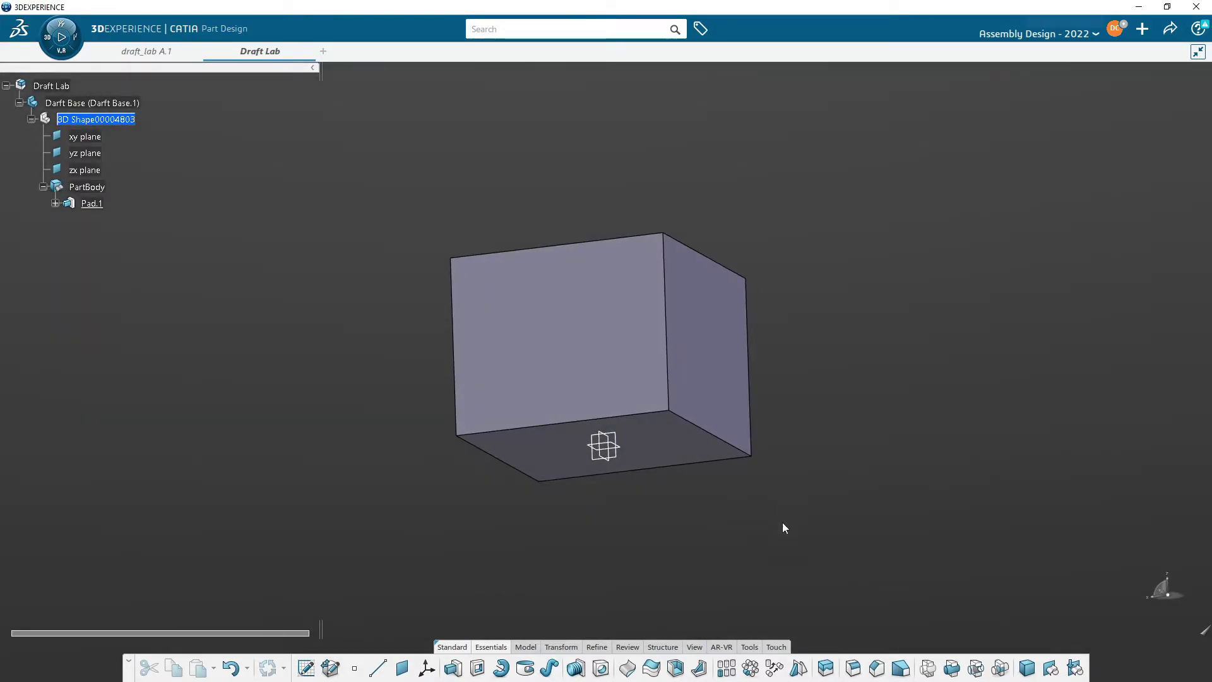
left_click(901, 667)
middle_click_drag(747, 440, 499, 417)
left_click(499, 417)
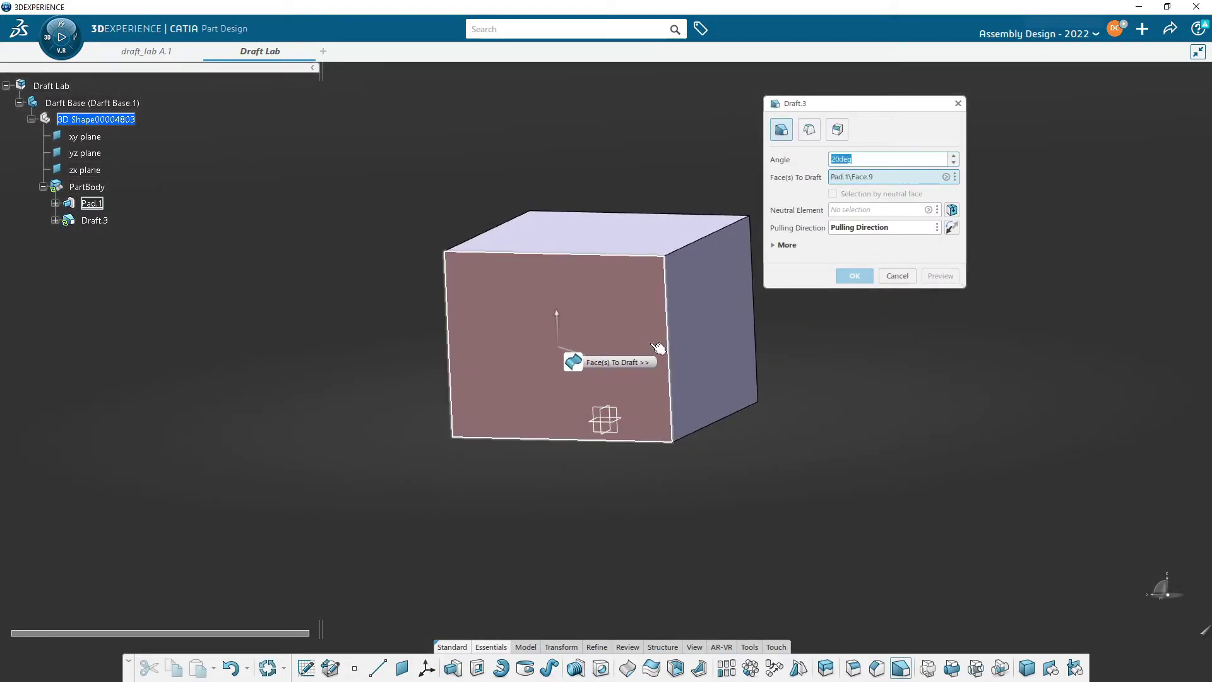
left_click(726, 337)
middle_click_drag(727, 338, 487, 325)
left_click(431, 349)
left_click(582, 366)
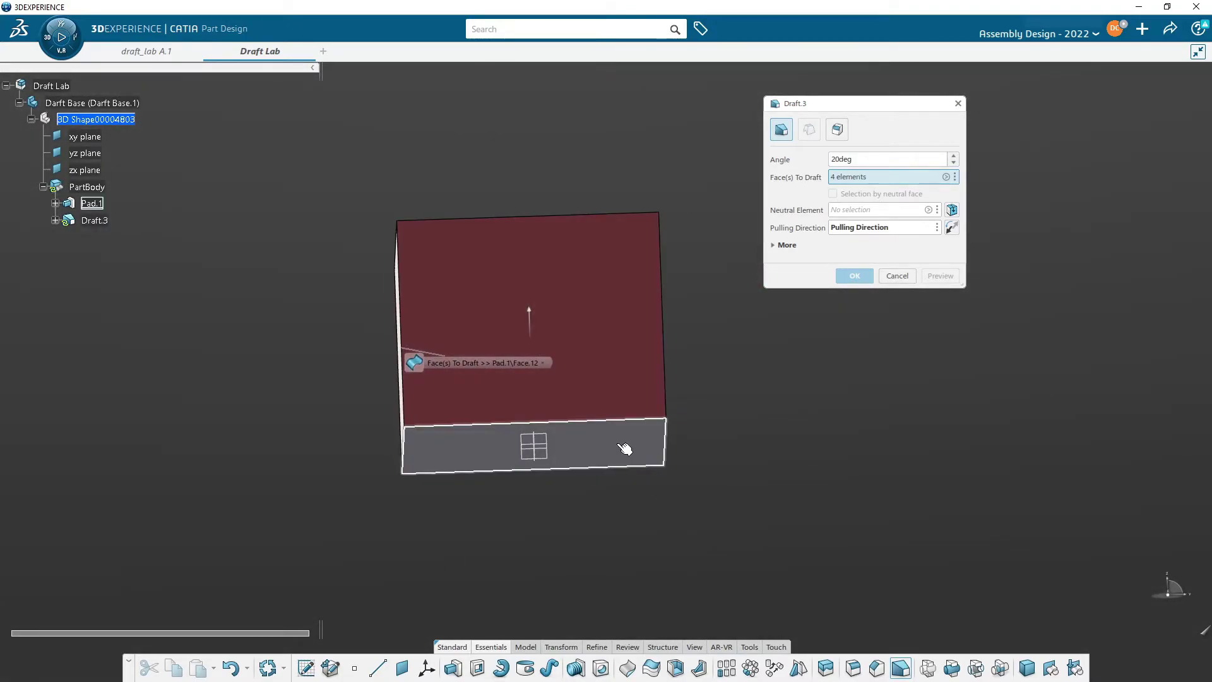
- Set the pad's bottom face as the neutral element and preview the draft planes
left_click(865, 212)
left_click(643, 472)
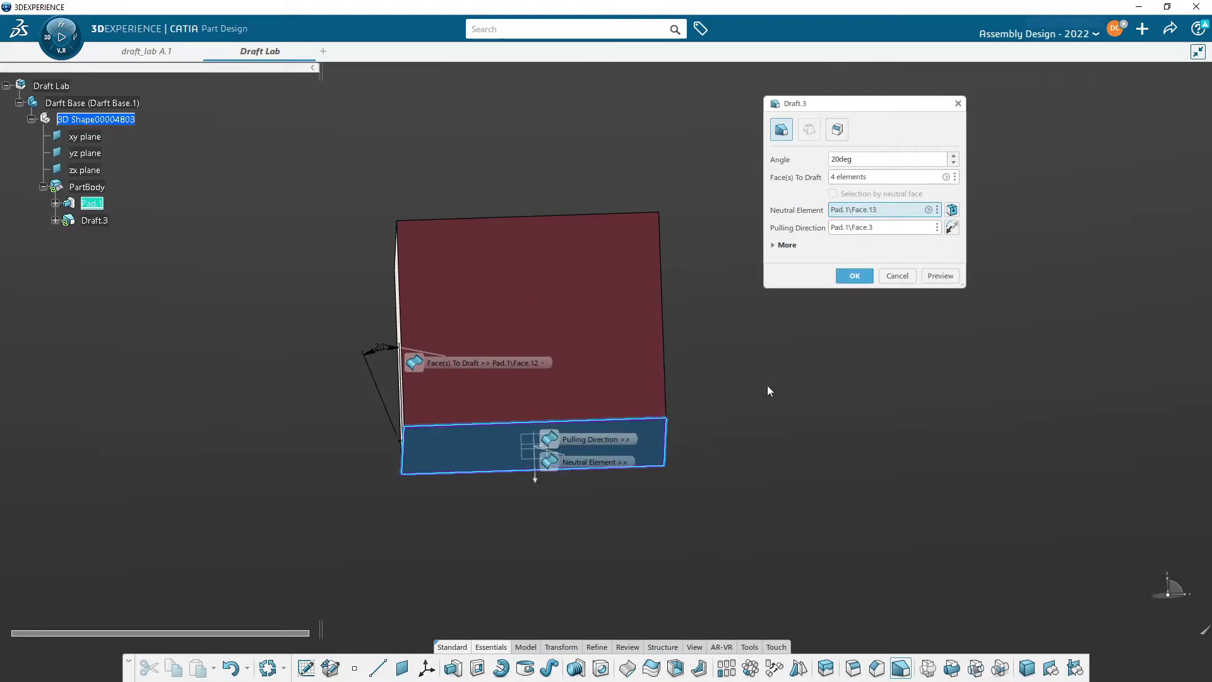
middle_click_drag(787, 344, 555, 401)
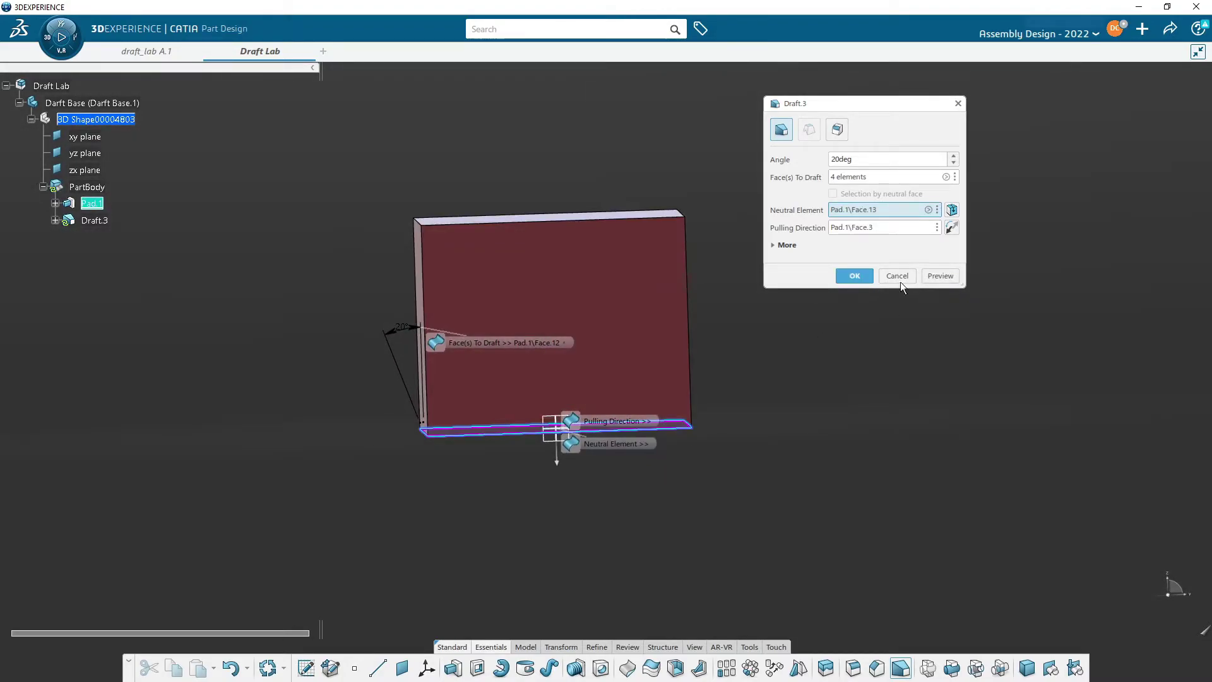
left_click(940, 276)
middle_click_drag(481, 428, 764, 260)
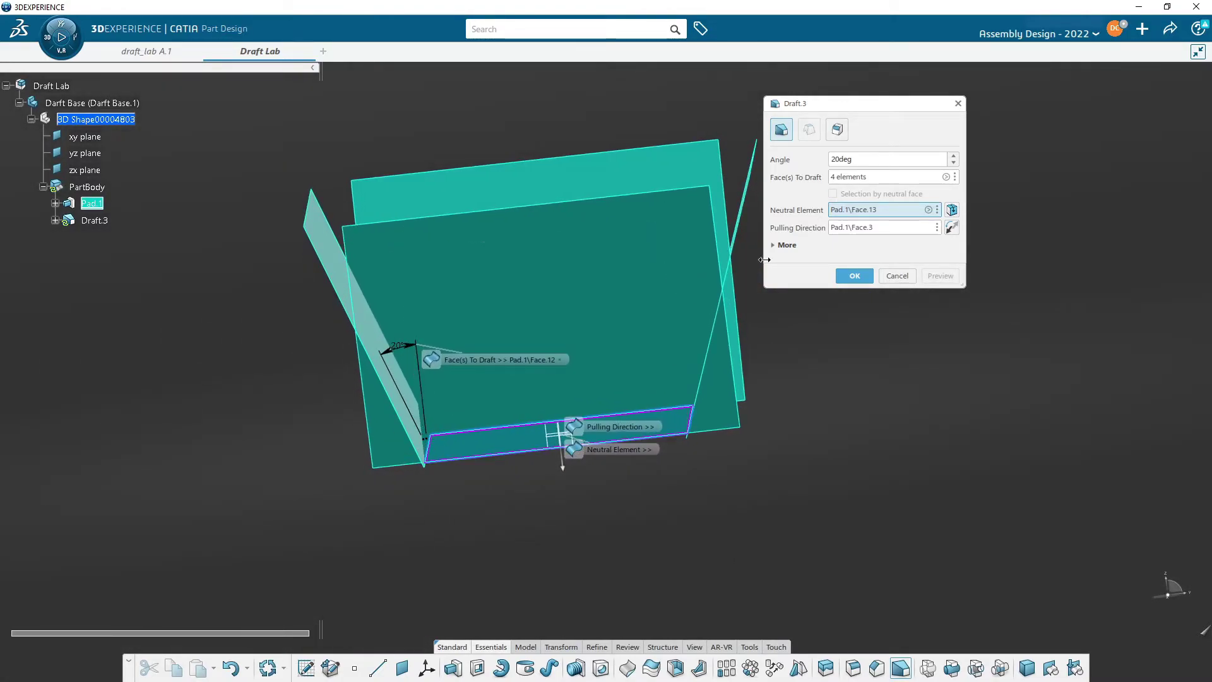
- Reverse the draft's pulling direction so it points up through the pad, and preview the inward-tilting planes
left_click(952, 229)
middle_click_drag(425, 552, 500, 476)
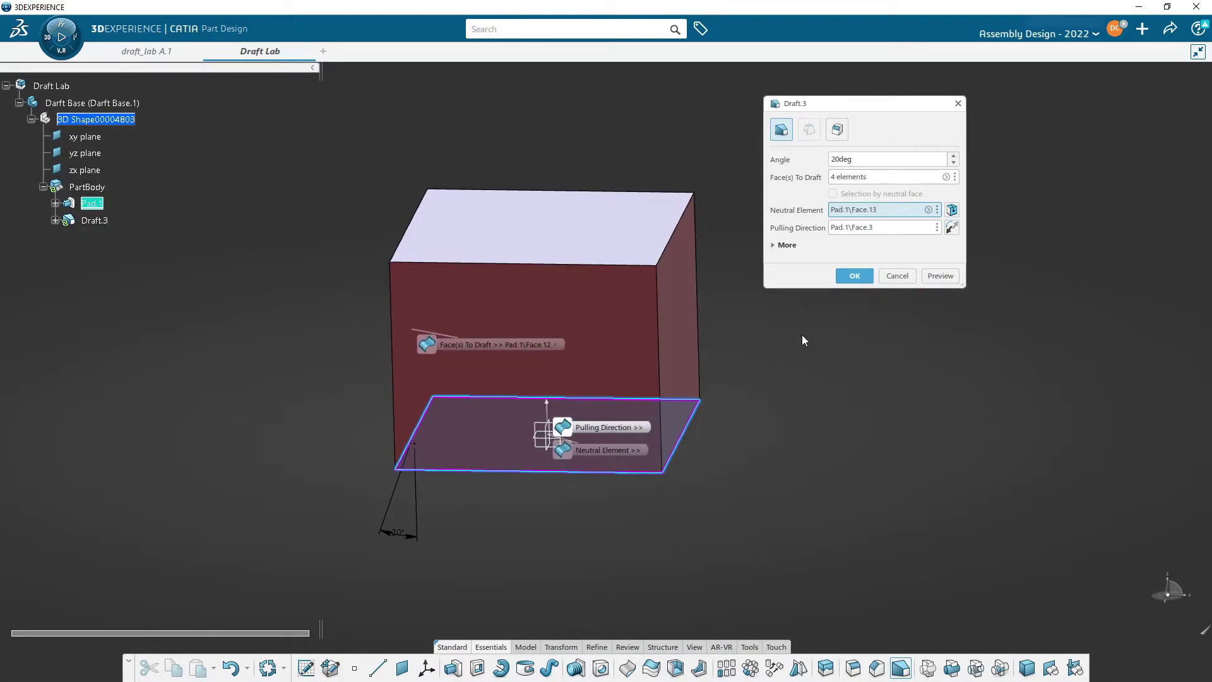
middle_click_drag(524, 520, 549, 384)
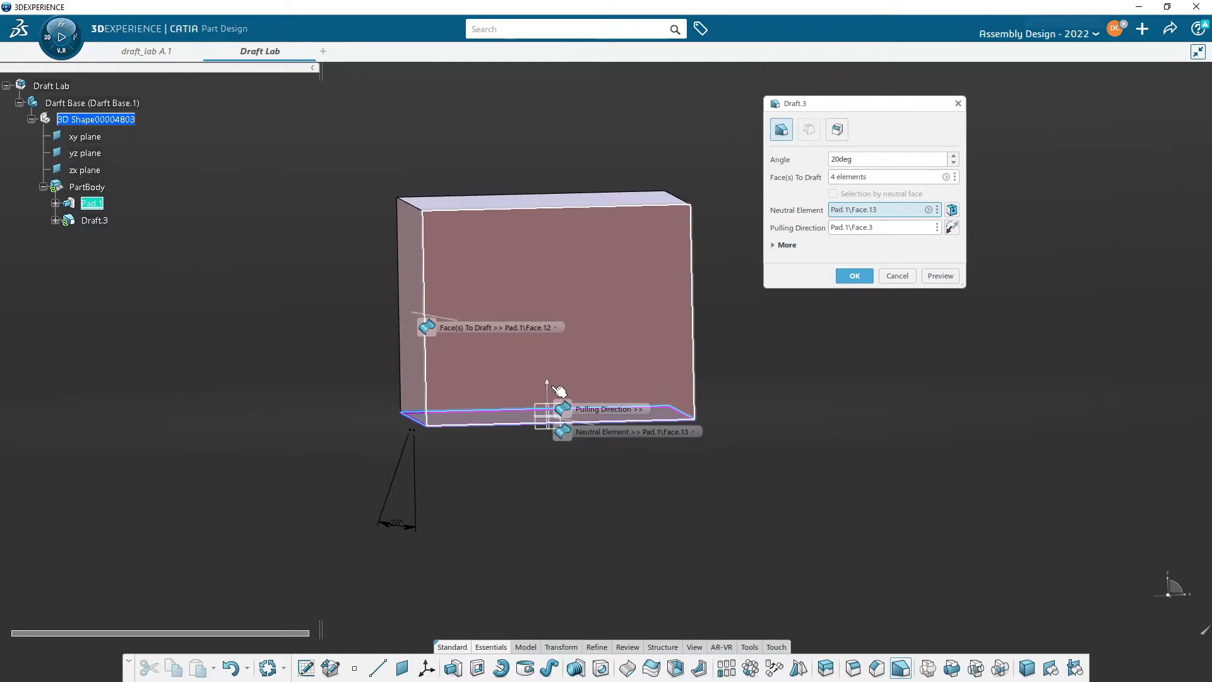
left_click(941, 278)
middle_click_drag(569, 480, 533, 365)
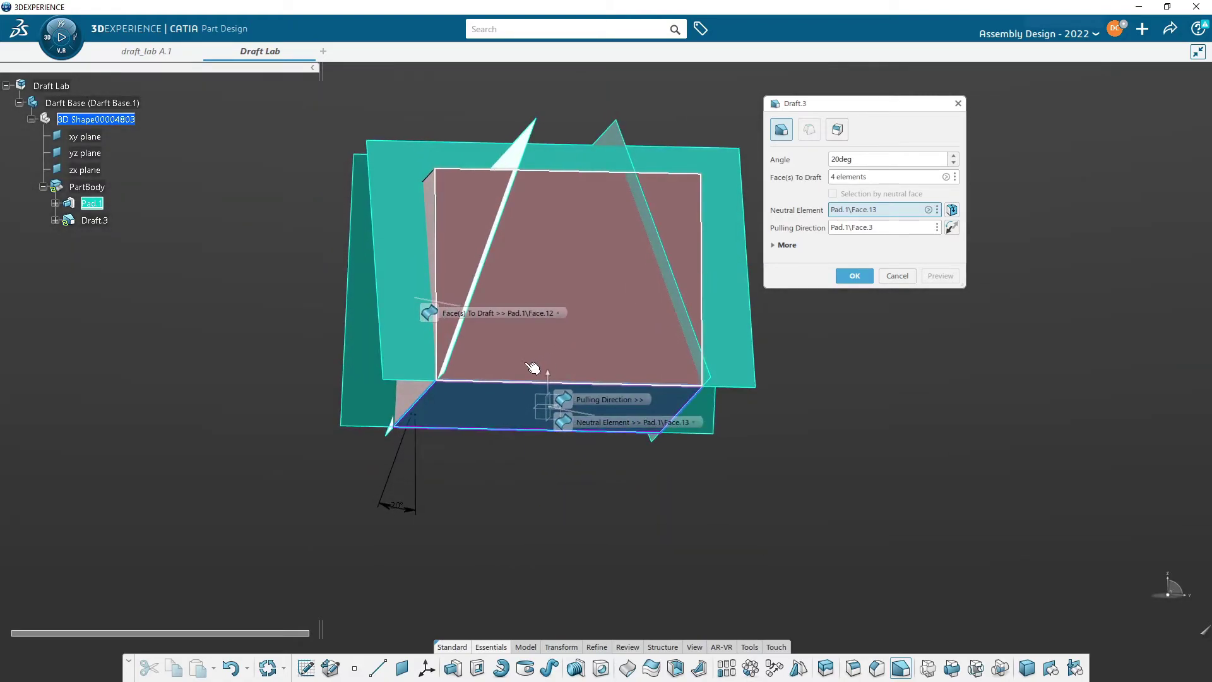
- Check the pulling direction by flipping its arrow, and apply the 20-degree draft with the direction pointing up from the bottom face
left_click(548, 377)
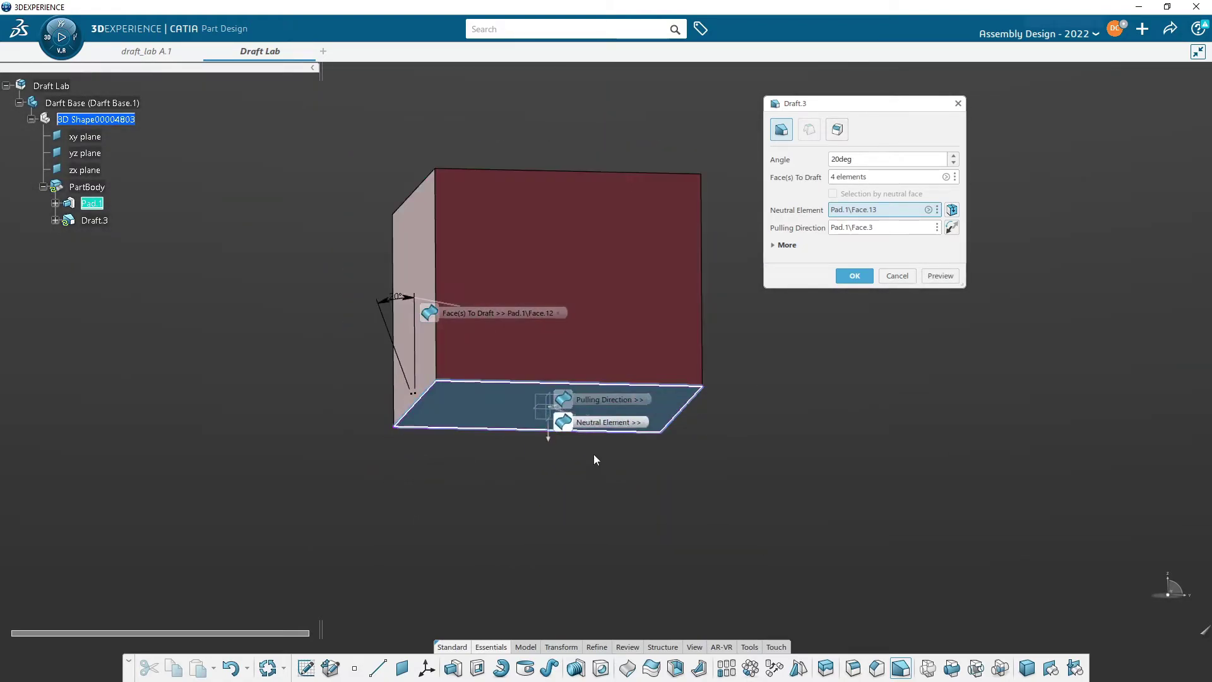
left_click(939, 275)
middle_click_drag(568, 332, 862, 276)
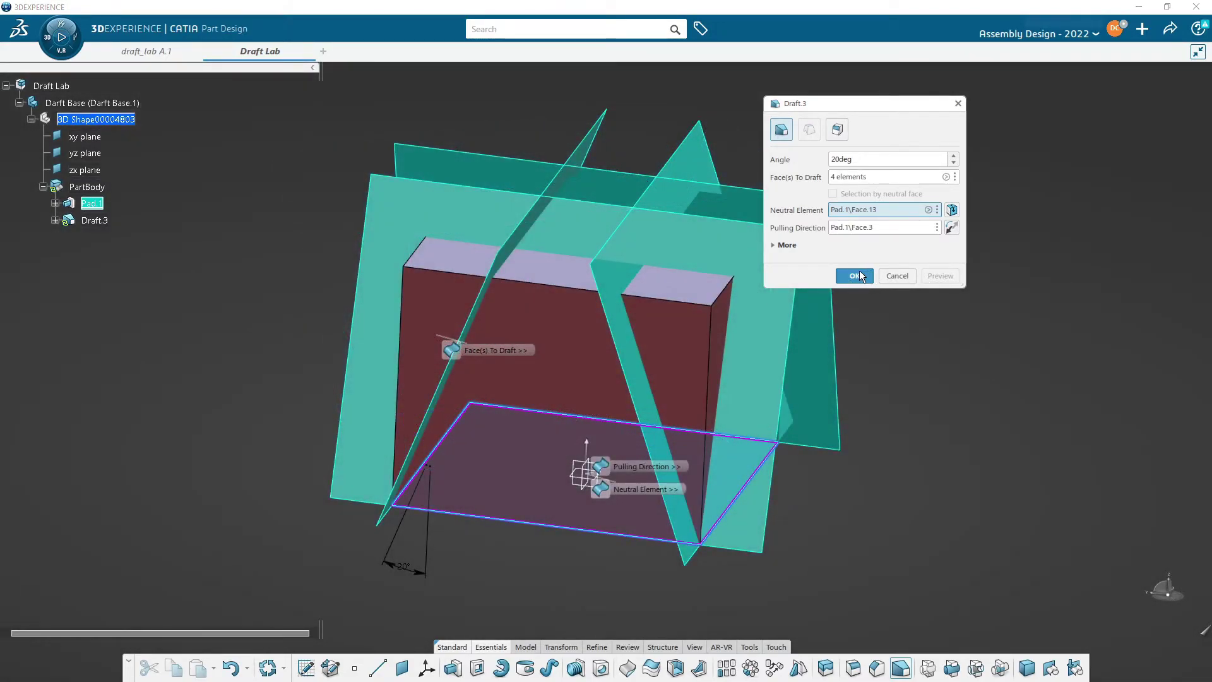
left_click(856, 275)
middle_click_drag(568, 449, 579, 409)
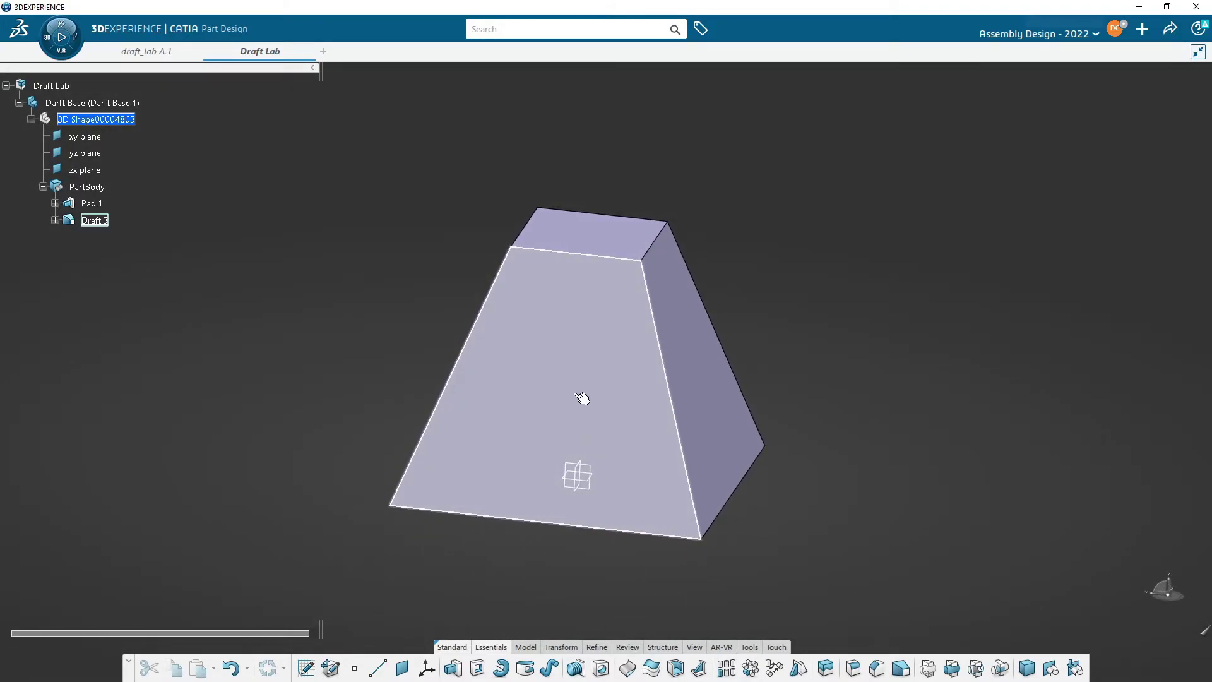
middle_click_drag(603, 366, 649, 382)
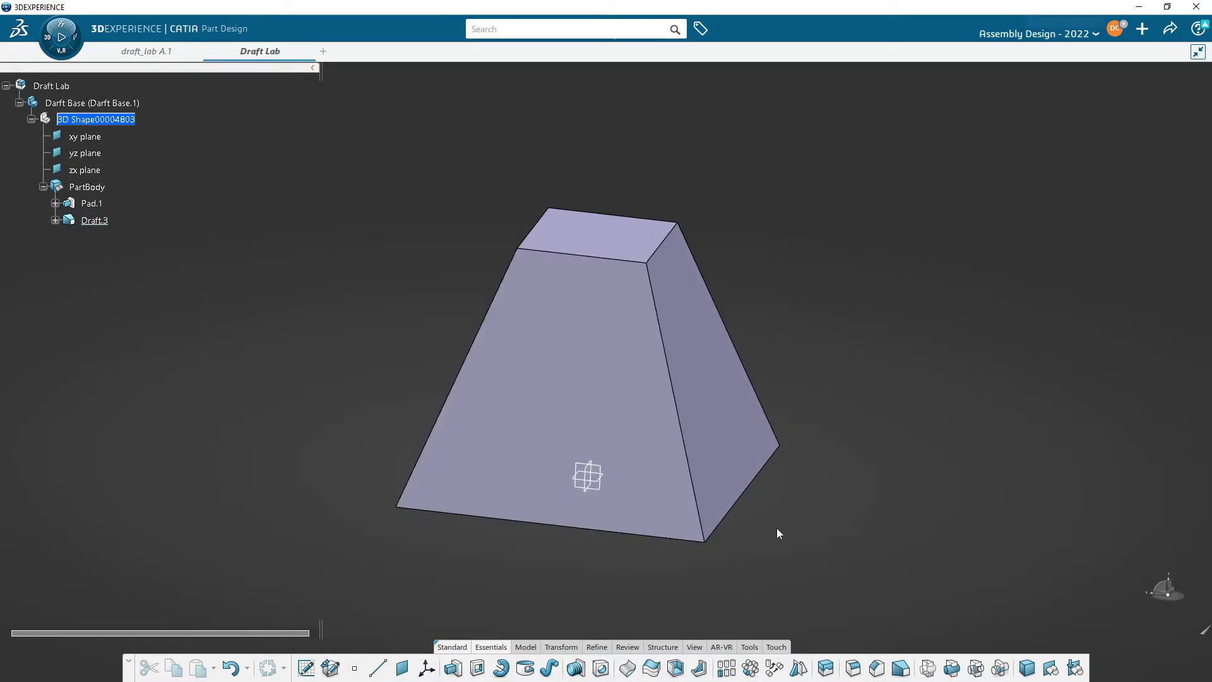
middle_click_drag(625, 533, 585, 403)
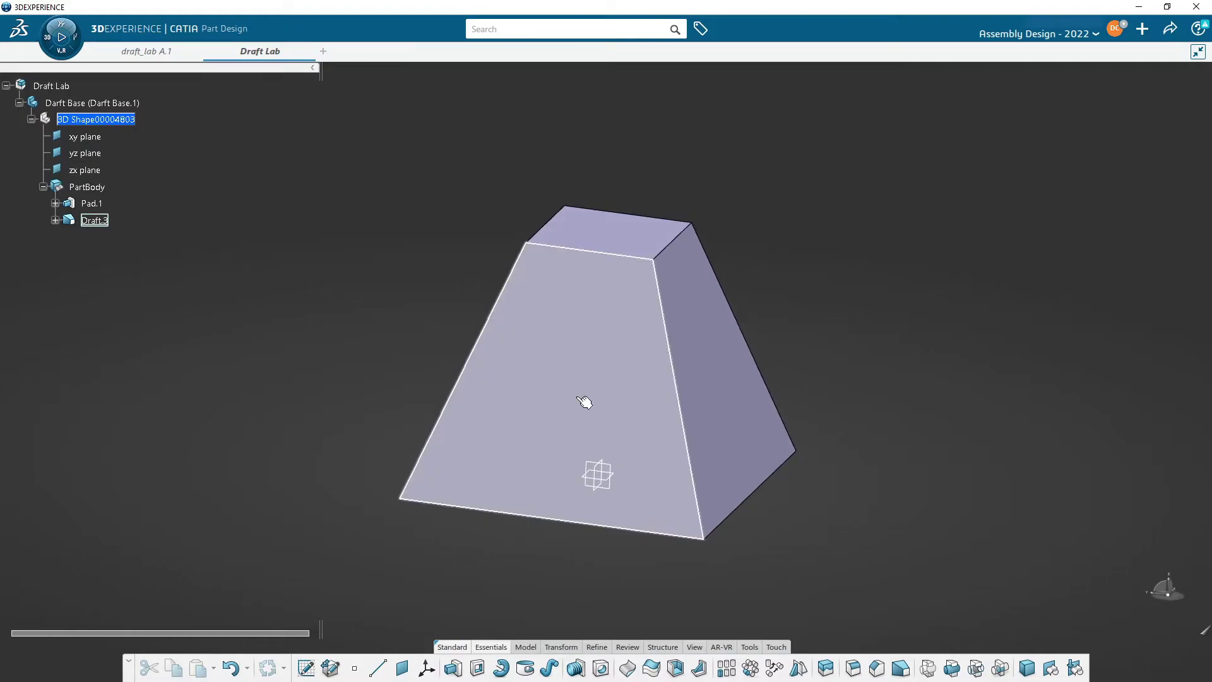
- Reopen the 20-degree draft for editing, and remove and reselect the pad's front side face in the faces to draft
double_click(95, 220)
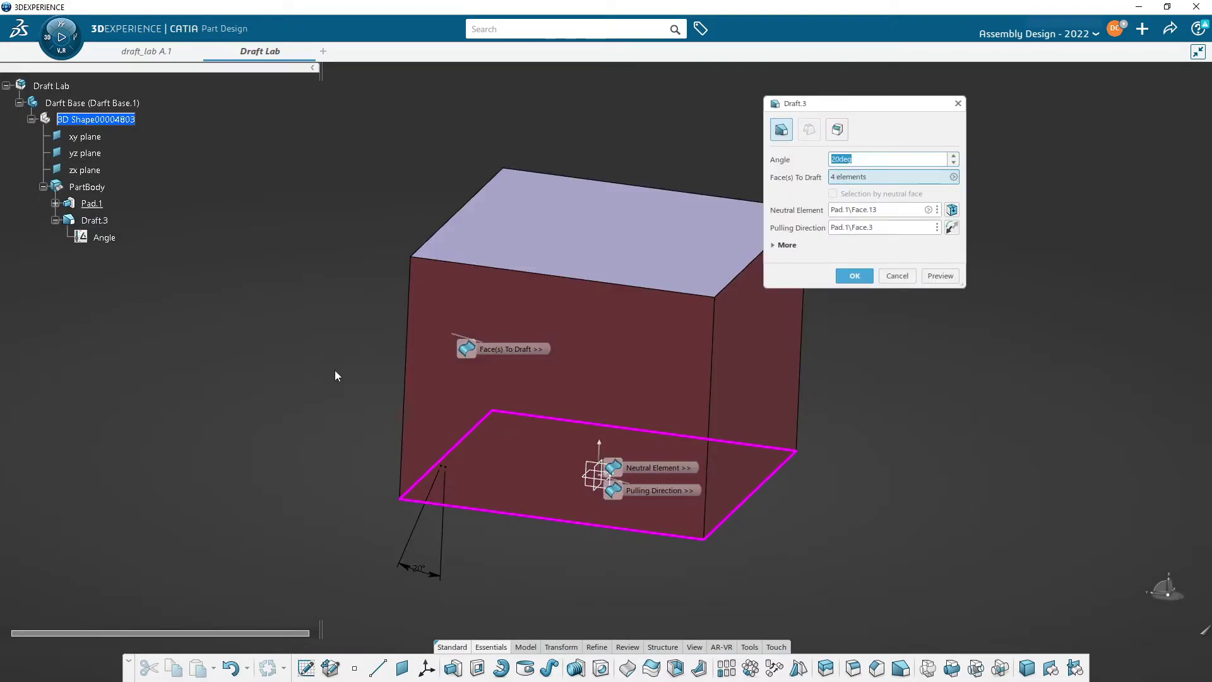
middle_click_drag(458, 397, 679, 468)
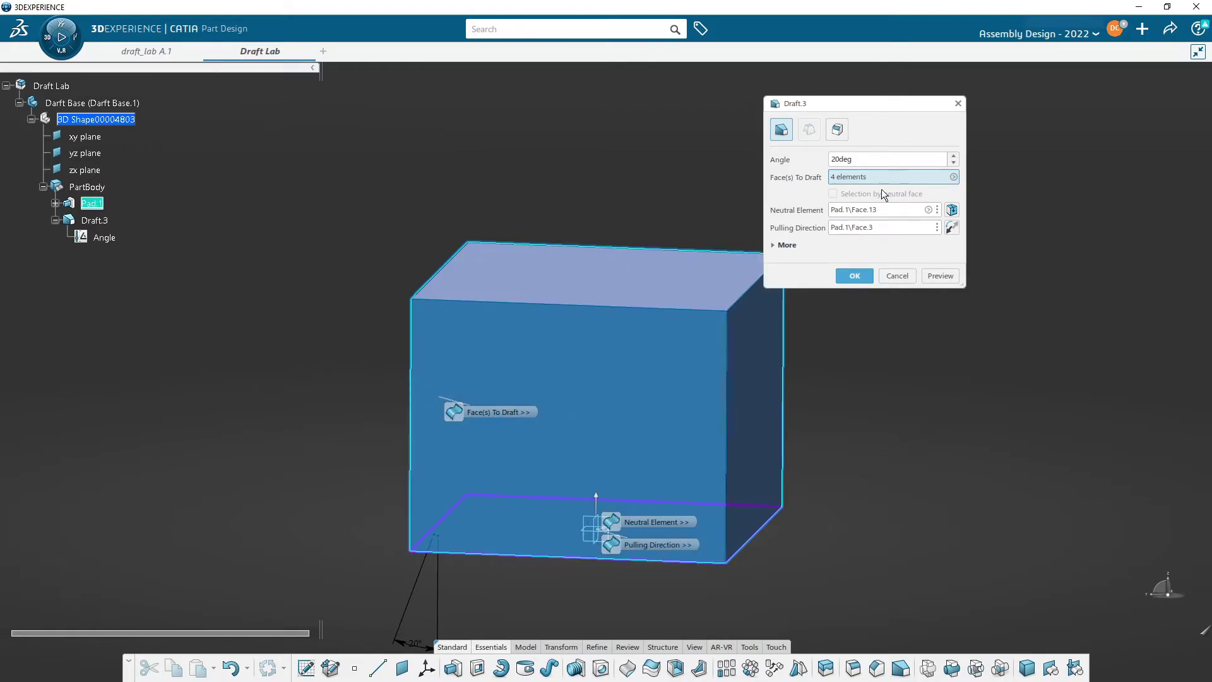
left_click(663, 396)
left_click(616, 414)
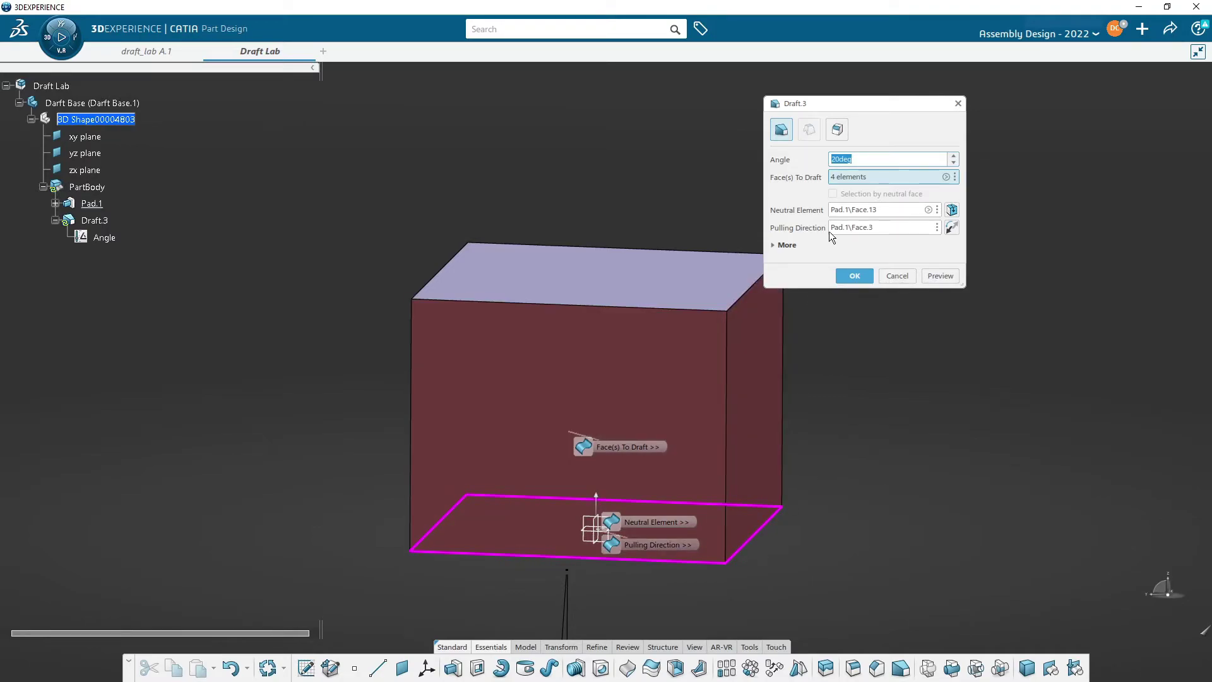
- Clear the draft's neutral element and reselect the pad's bottom face as the neutral element
left_click(860, 209)
middle_click_drag(671, 425, 611, 370)
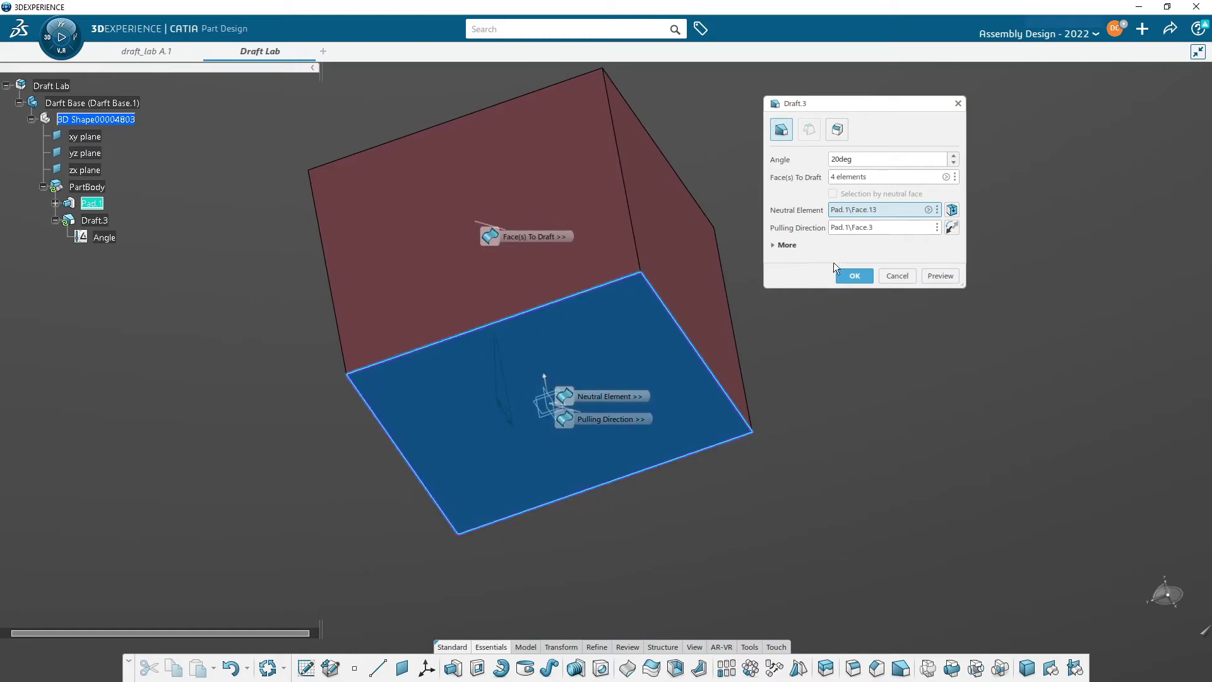
right_click(890, 215)
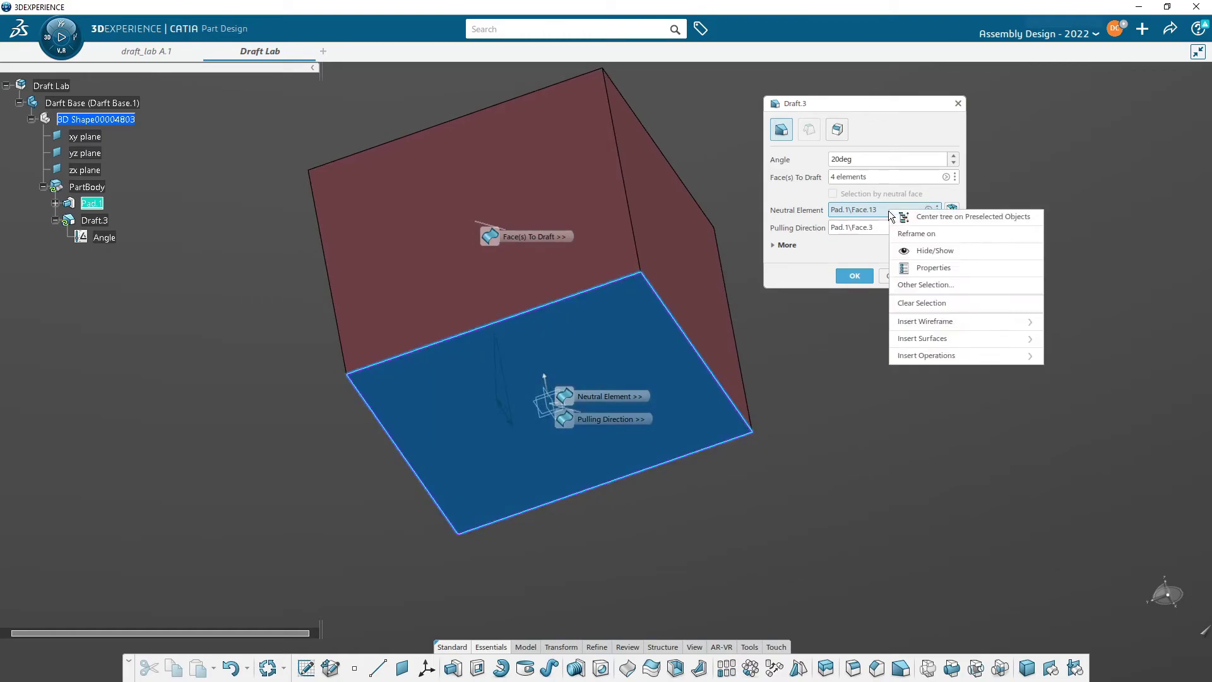
left_click(933, 303)
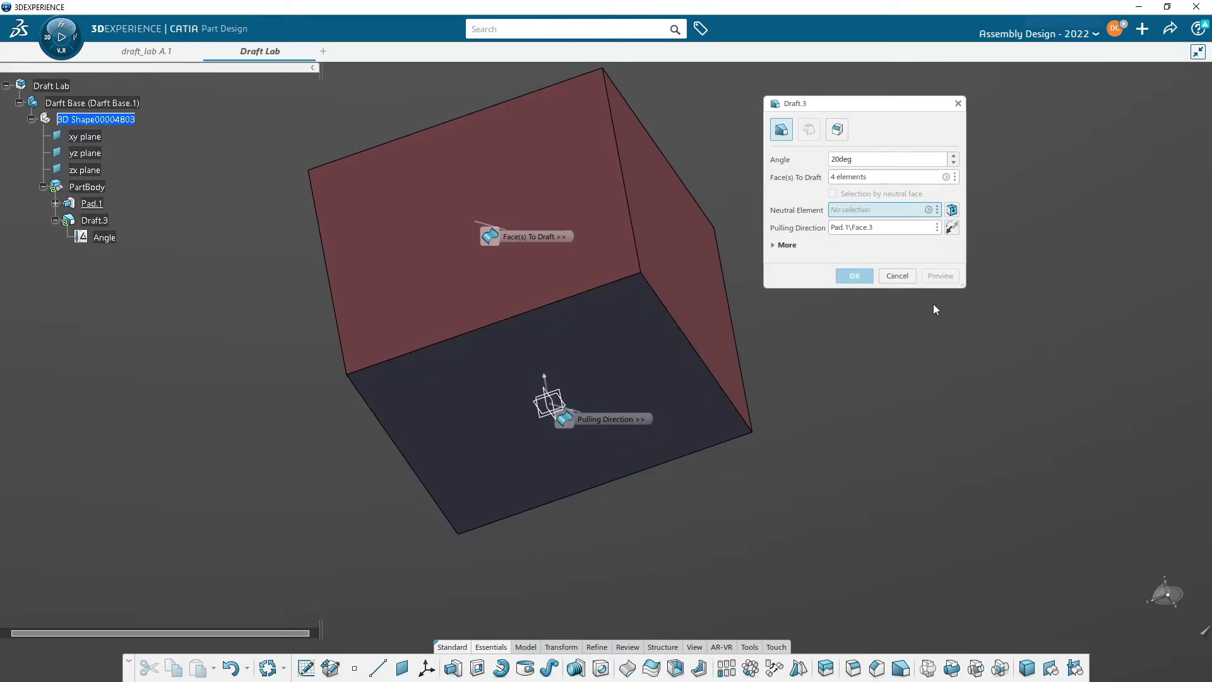
left_click(657, 360)
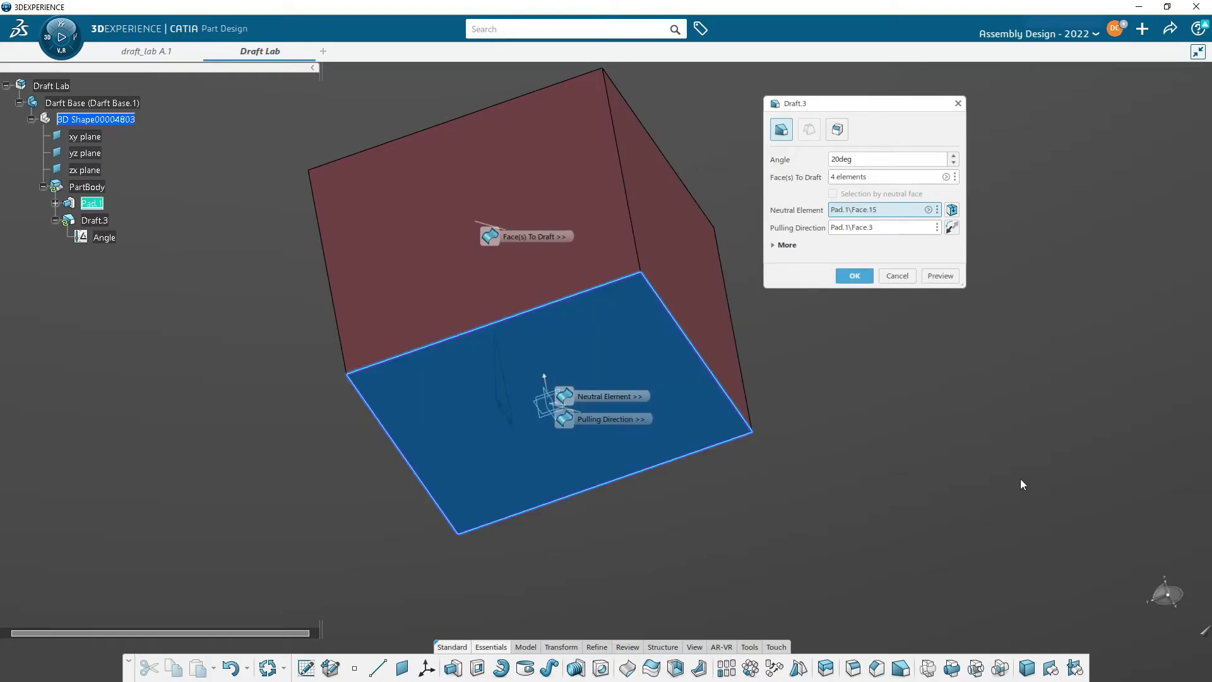
right_click(871, 210)
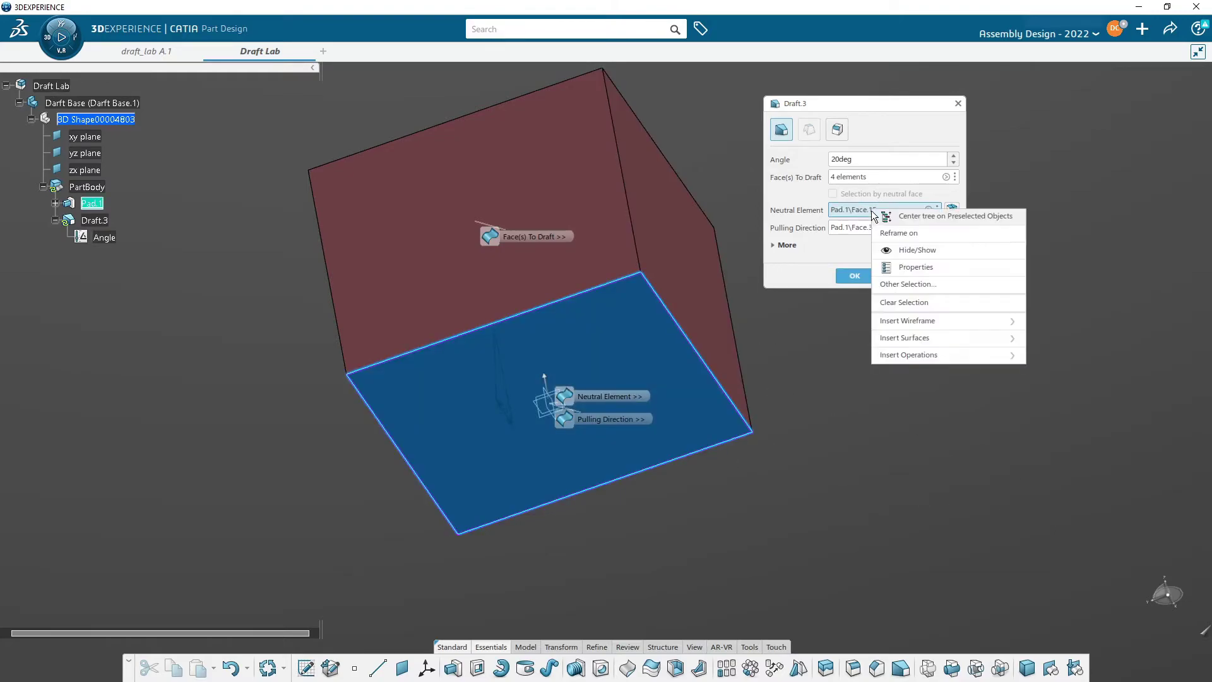
left_click(913, 302)
left_click(651, 374)
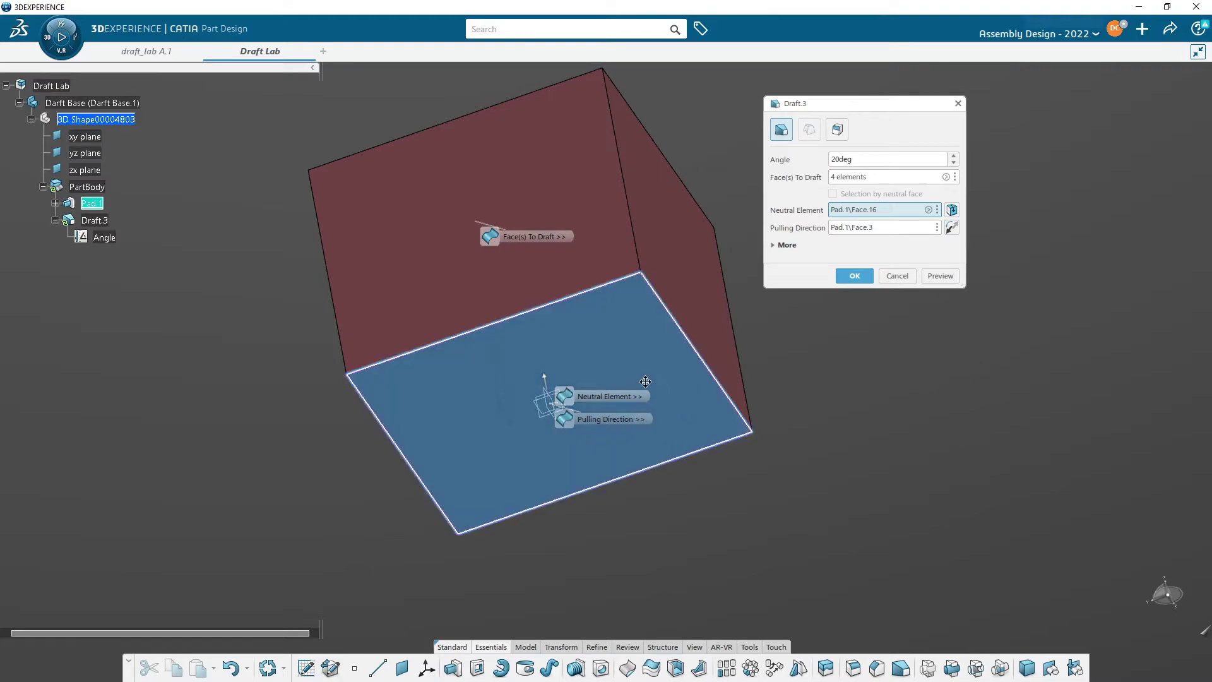
left_click(644, 357)
- Set the pad's top face as the neutral element, flip the pulling direction downward, and preview the draft planes
middle_click_drag(683, 226, 600, 272)
left_click(595, 184)
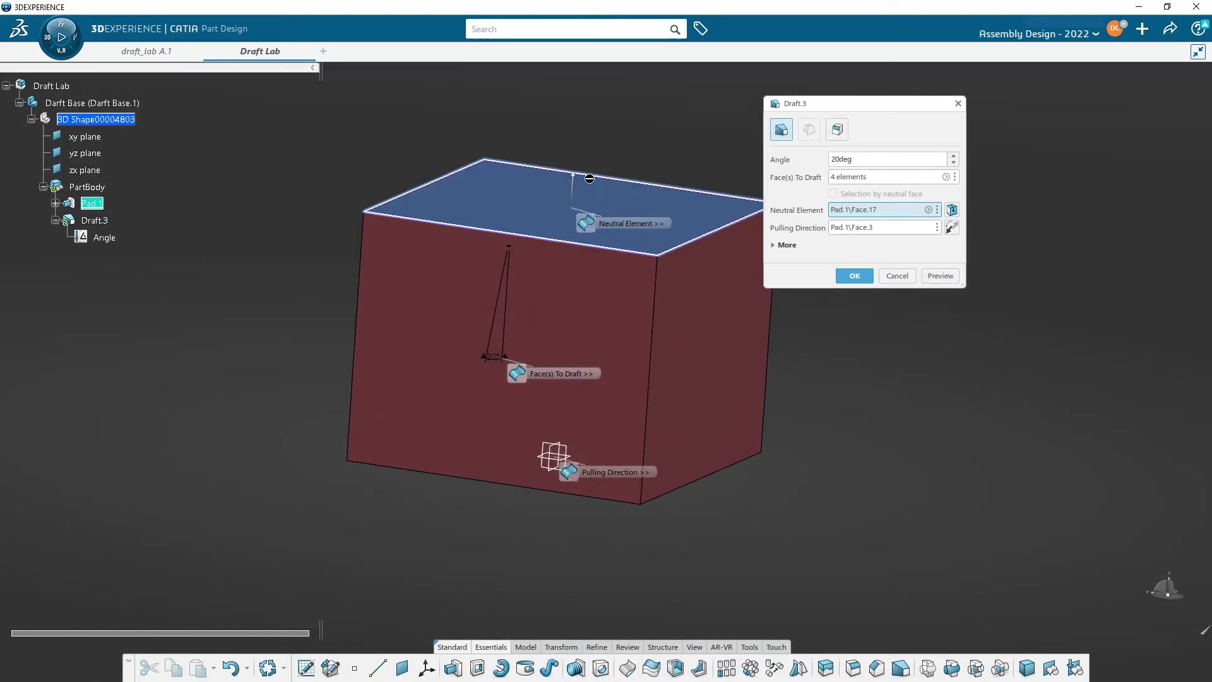
left_click(575, 182)
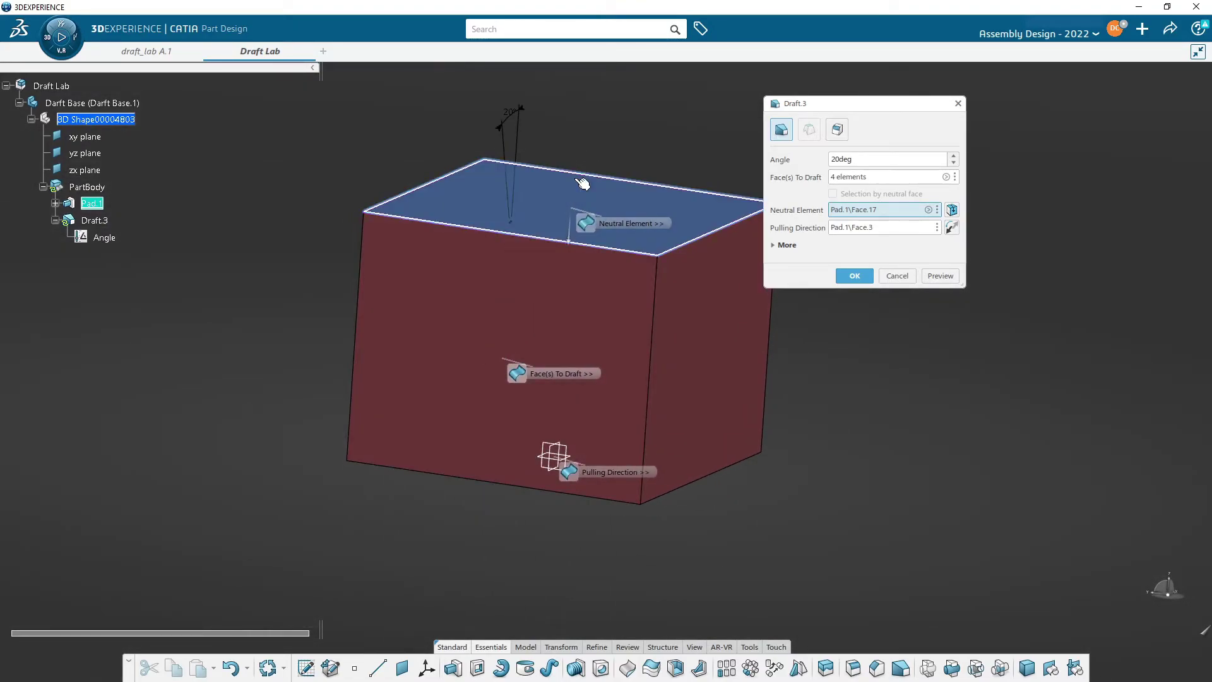
left_click(940, 276)
middle_click_drag(833, 358, 602, 366)
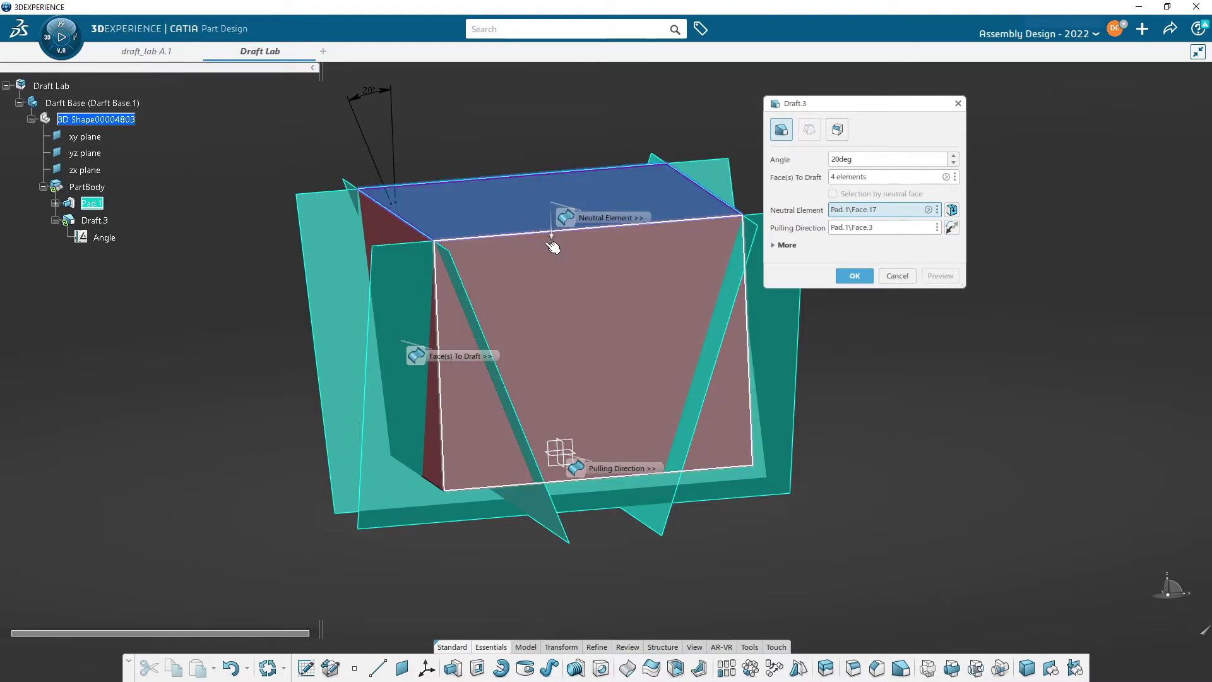
- Reverse the draft's pulling direction so it points up from the top face, and preview the 20-degree draft
left_click(952, 228)
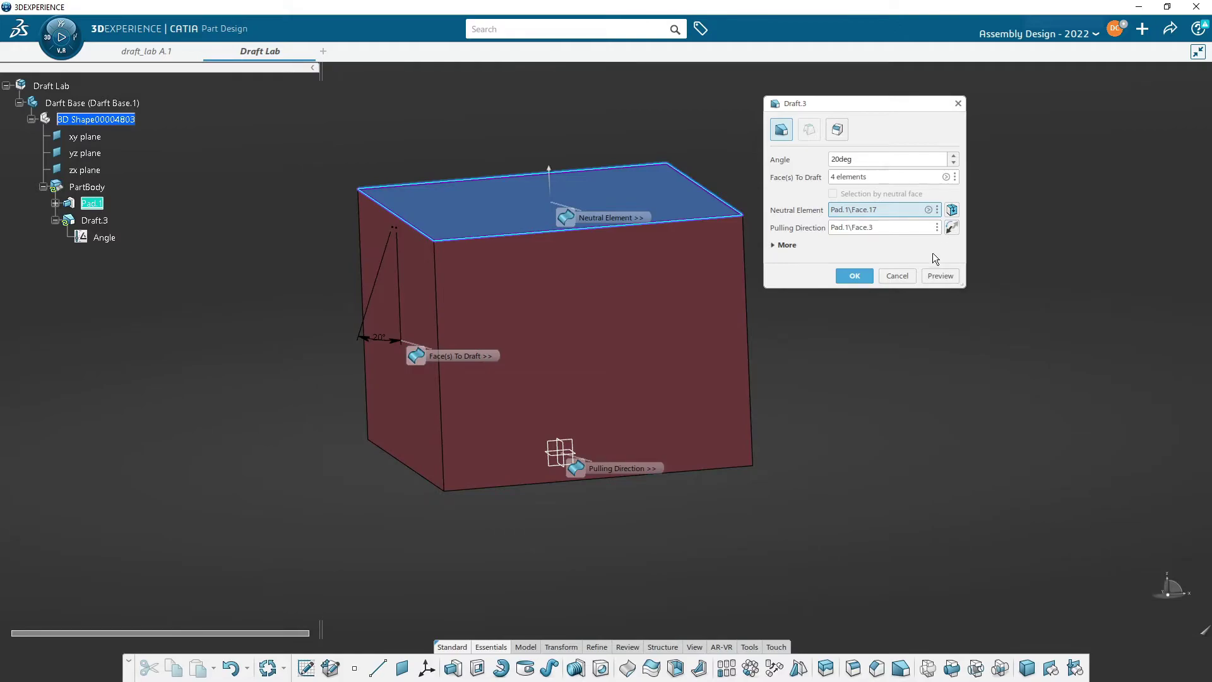
left_click(941, 278)
middle_click_drag(771, 406, 617, 442)
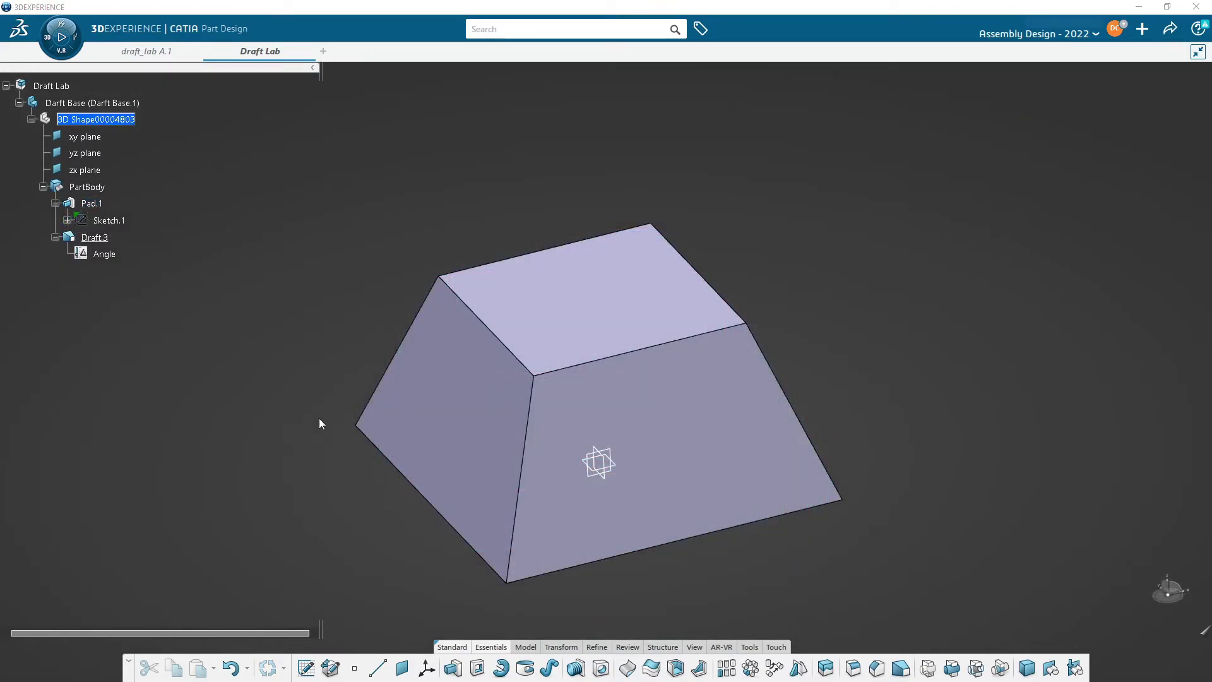
- Start a sketch on the drafted solid's top face and draw a rectangle about 32 by 33 mm centred on the origin
left_click(600, 294)
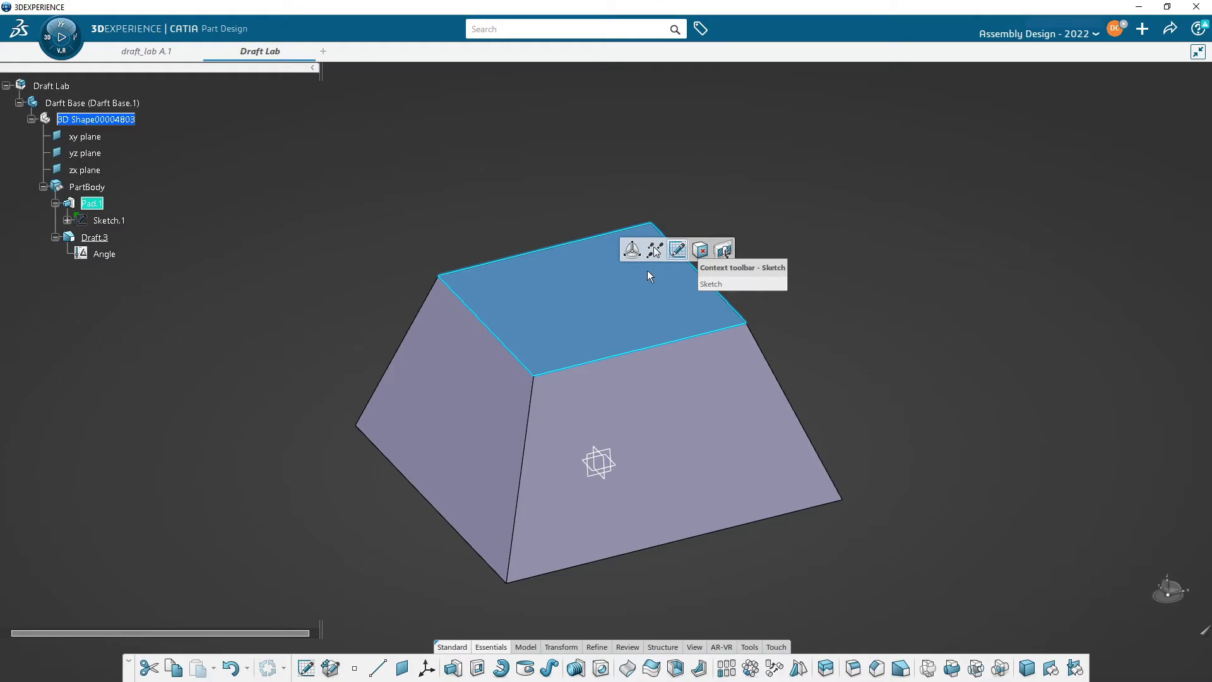
left_click(676, 250)
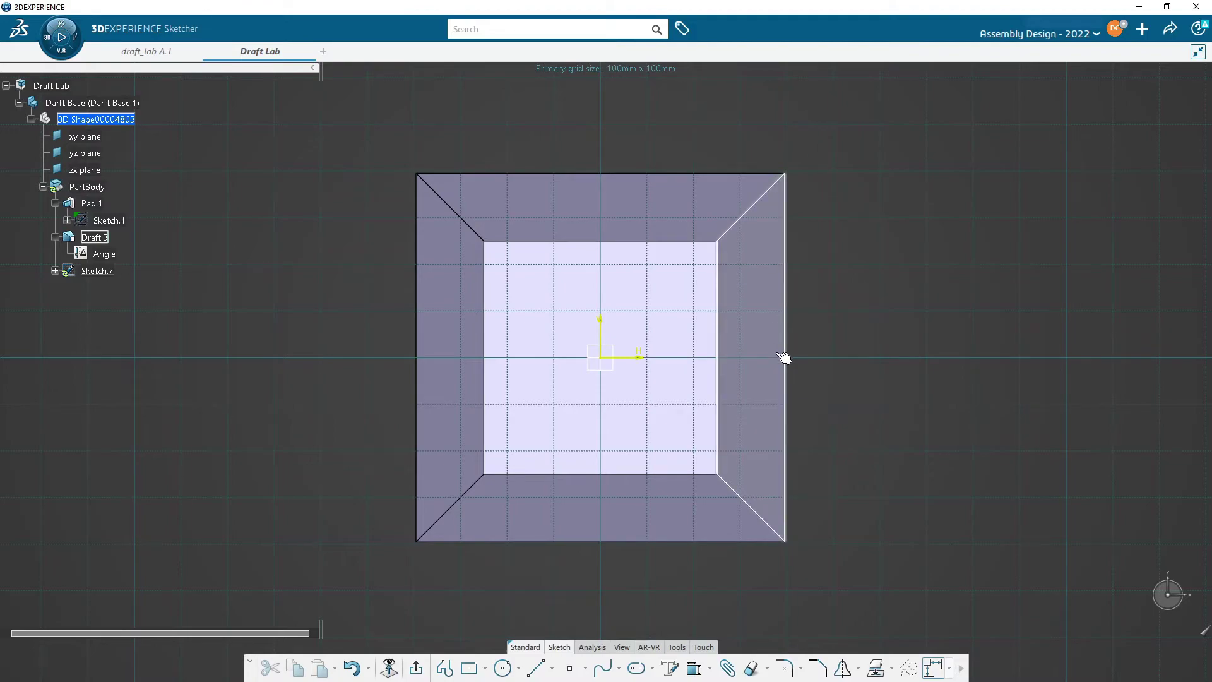
left_click(469, 674)
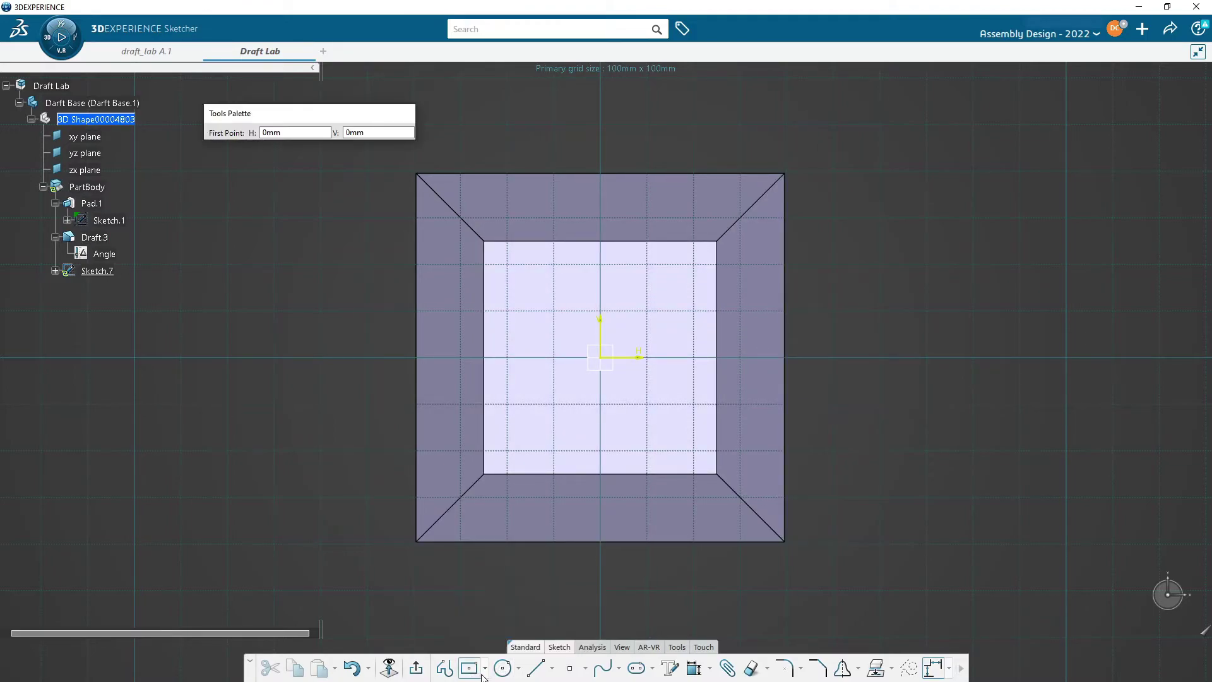
left_click(601, 358)
left_click(675, 434)
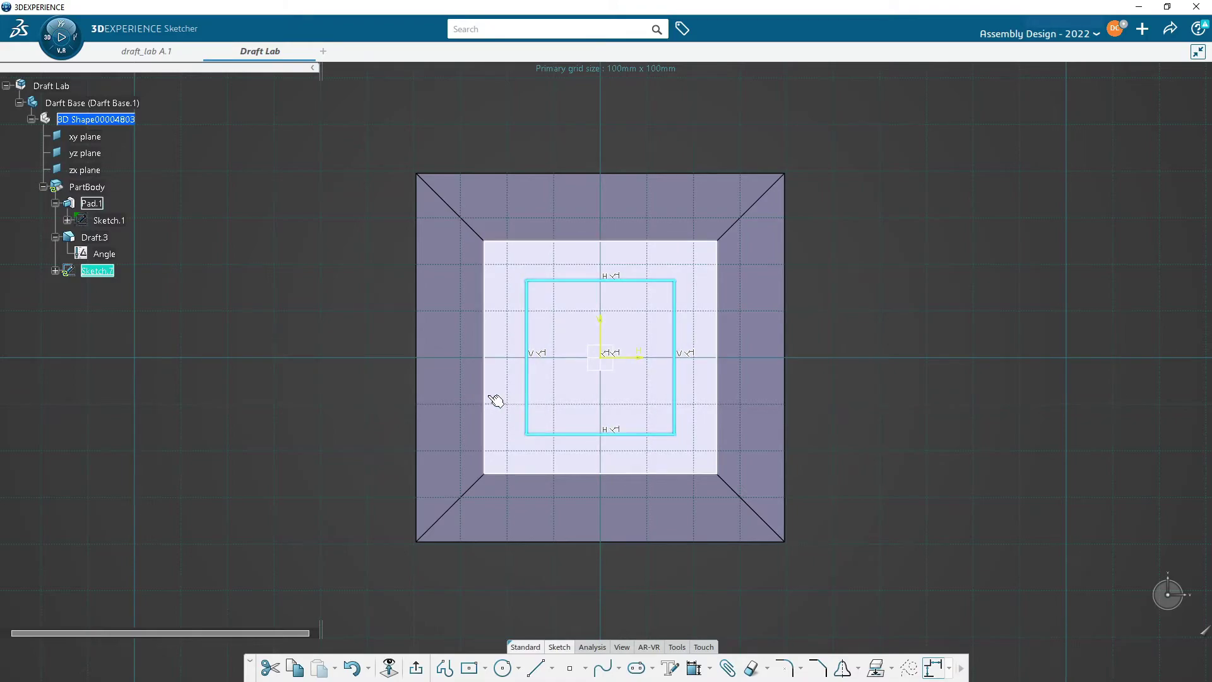
- Shift the rectangle's right side slightly outward to test its freedom of movement
middle_click_drag(550, 442, 555, 447)
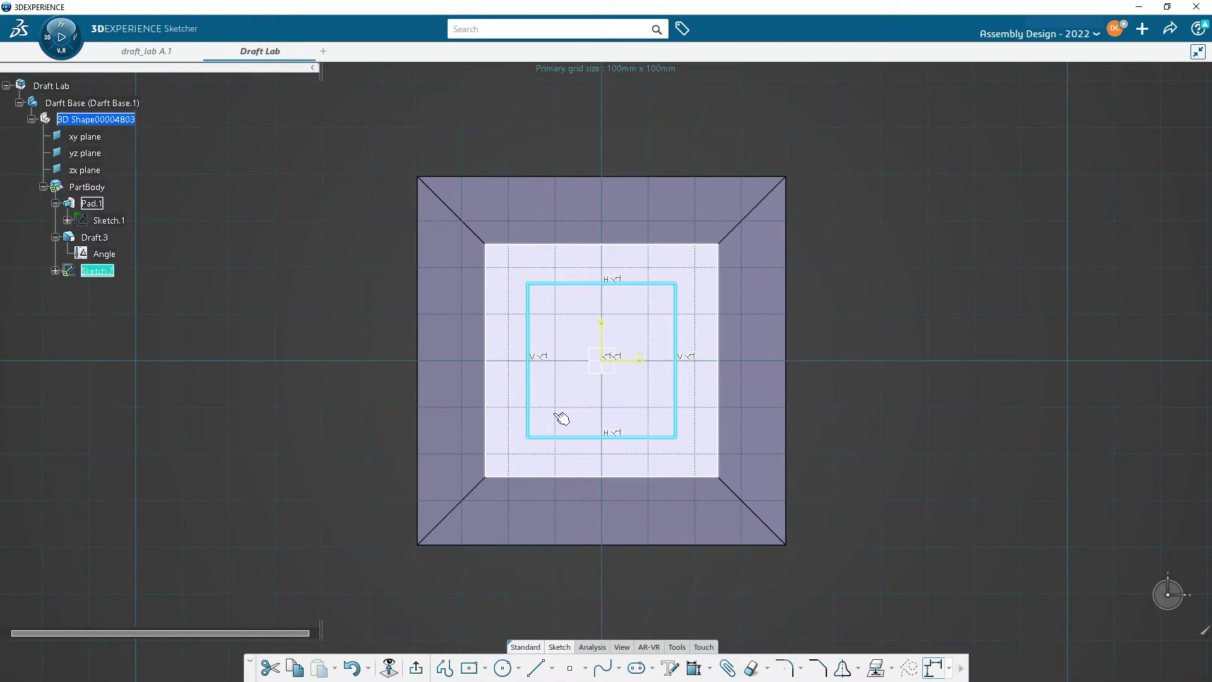
left_click(940, 253)
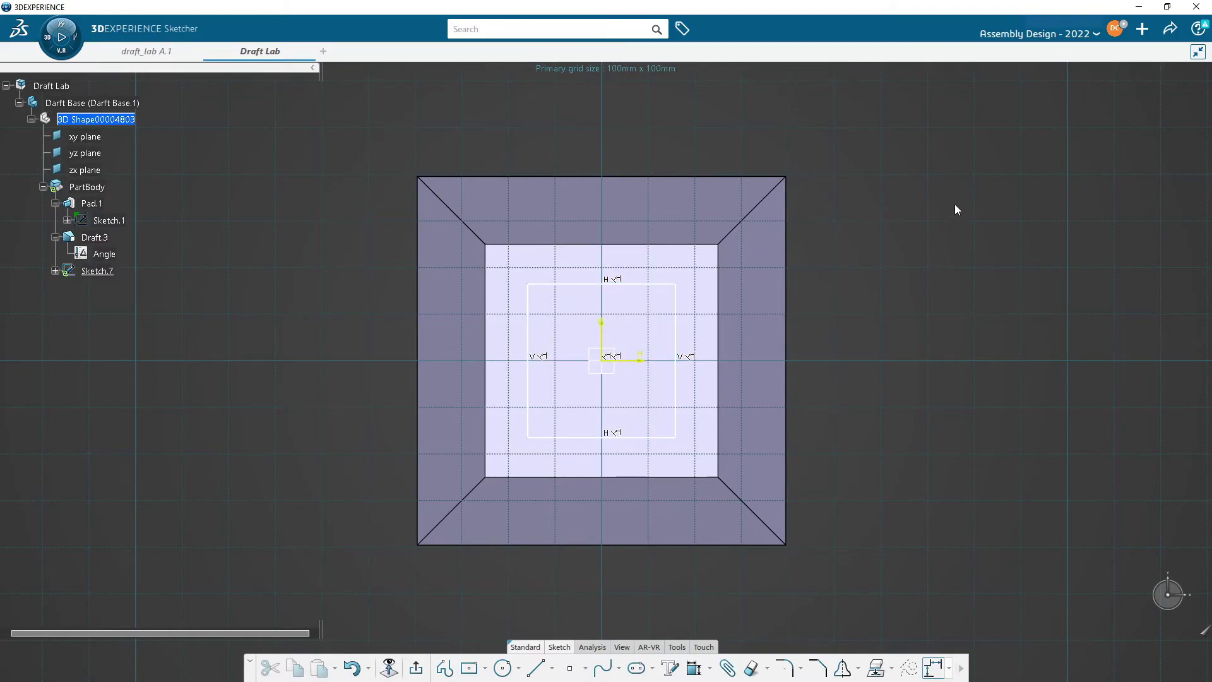
left_click(677, 336)
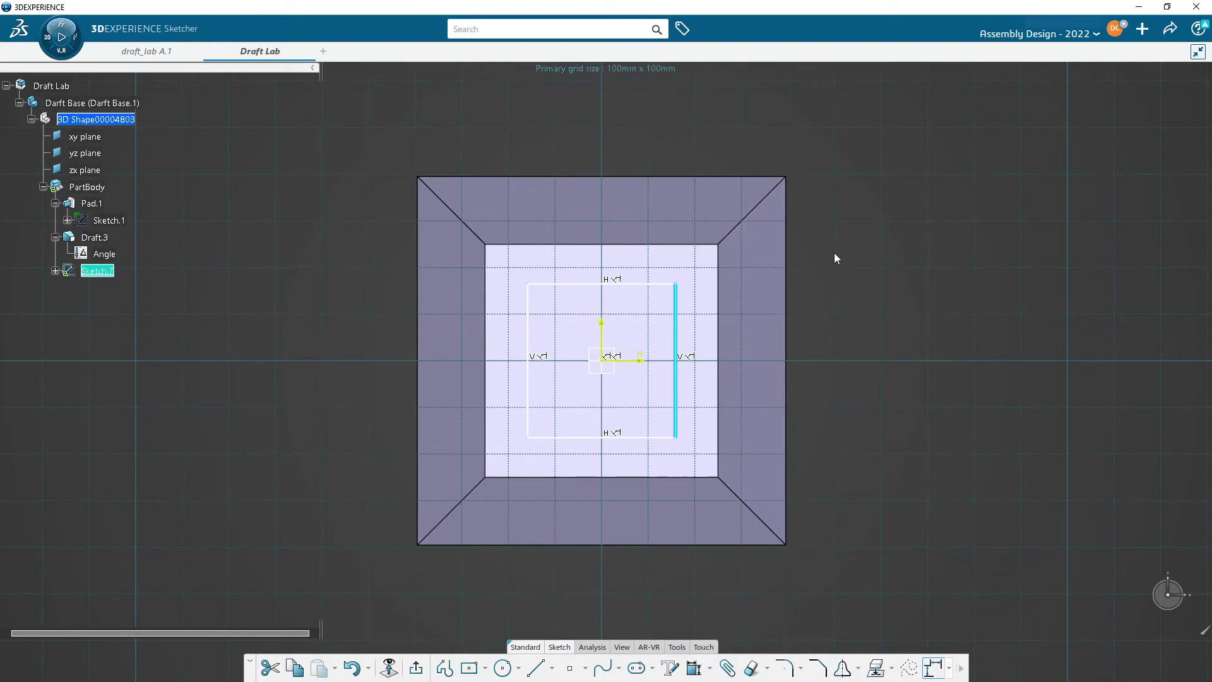
left_click(912, 340)
left_click(685, 341)
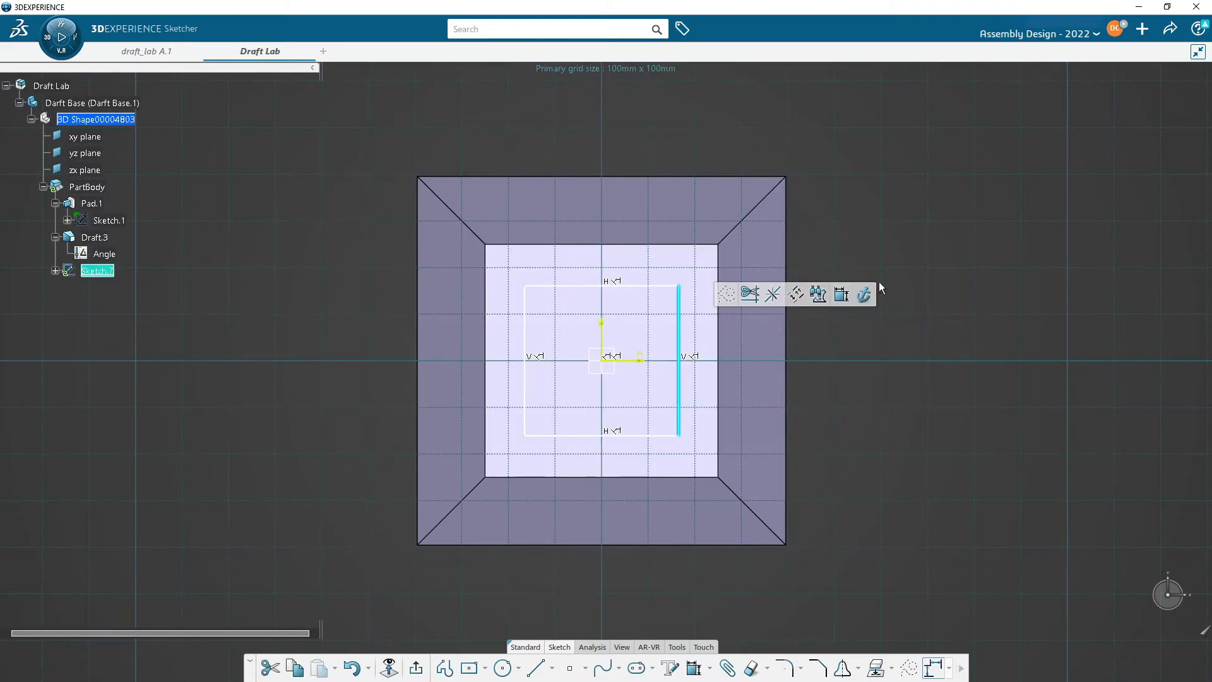
left_click(894, 191)
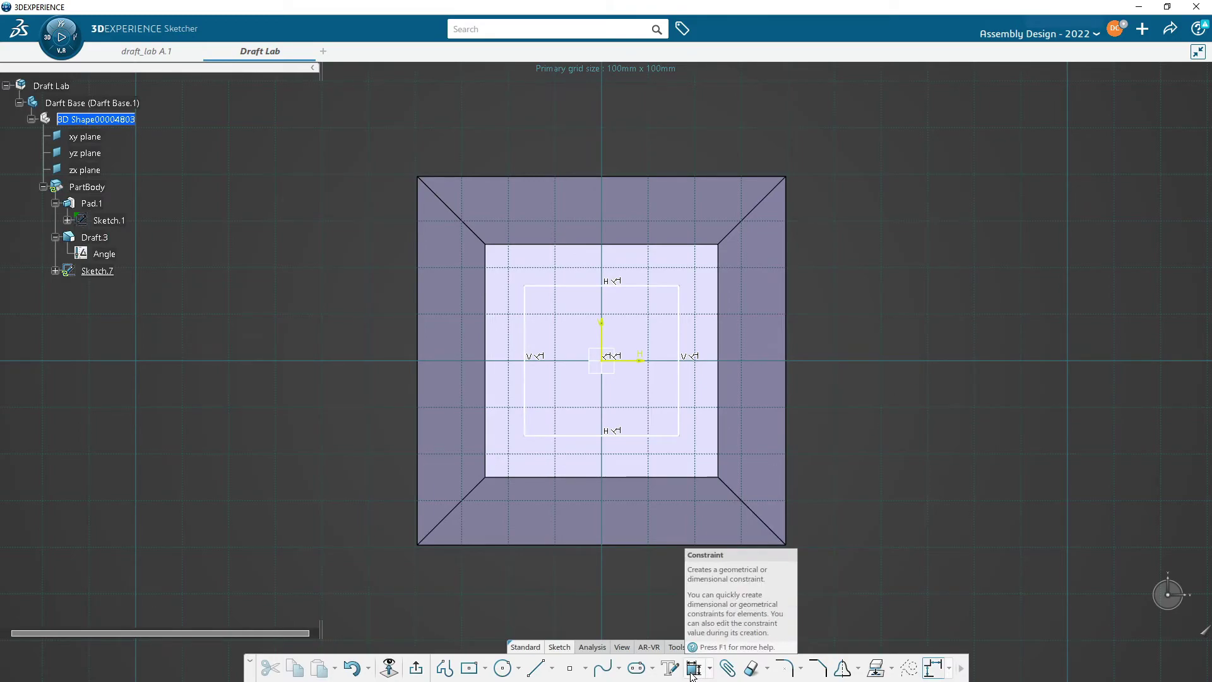
- Constrain the rectangle's right side to lie 5 mm inside the right edge of the top face
left_click(693, 669)
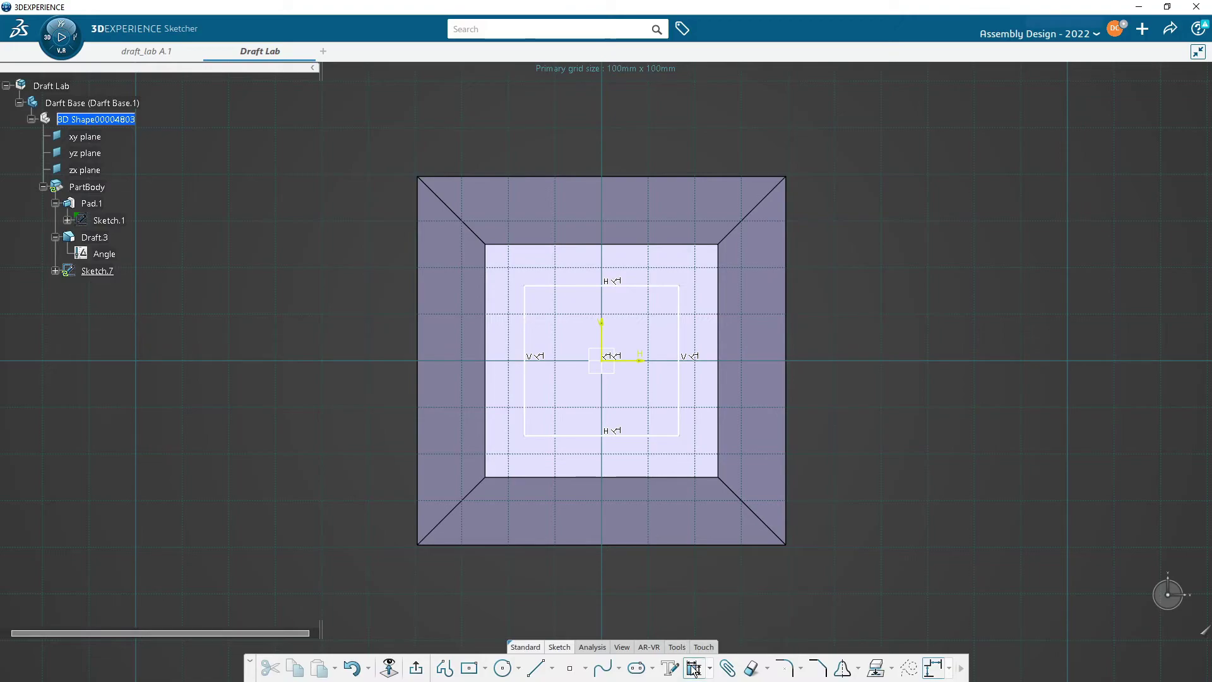
left_click(681, 344)
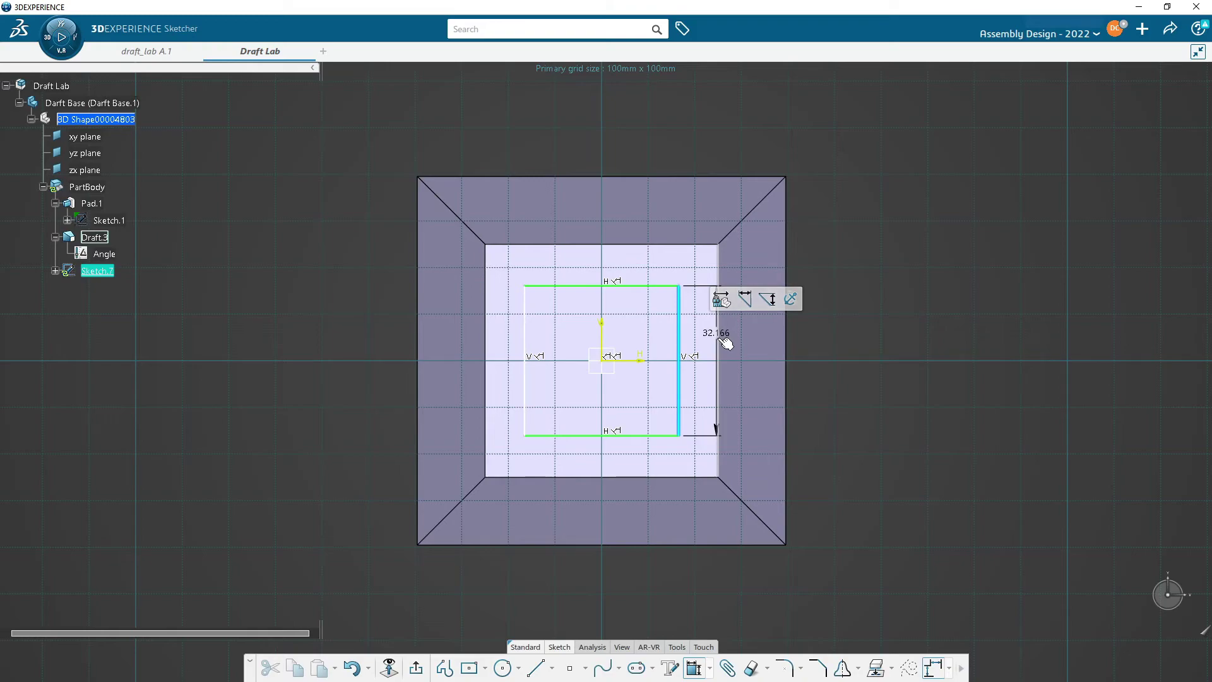
left_click(719, 341)
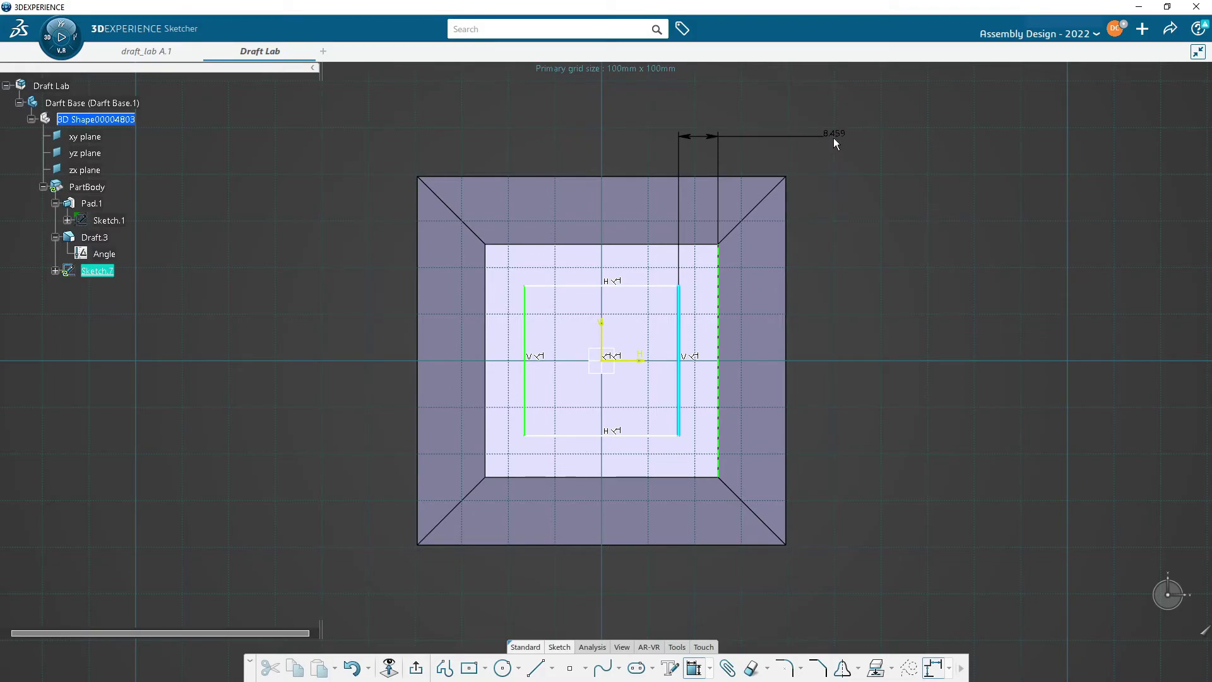
left_click(834, 136)
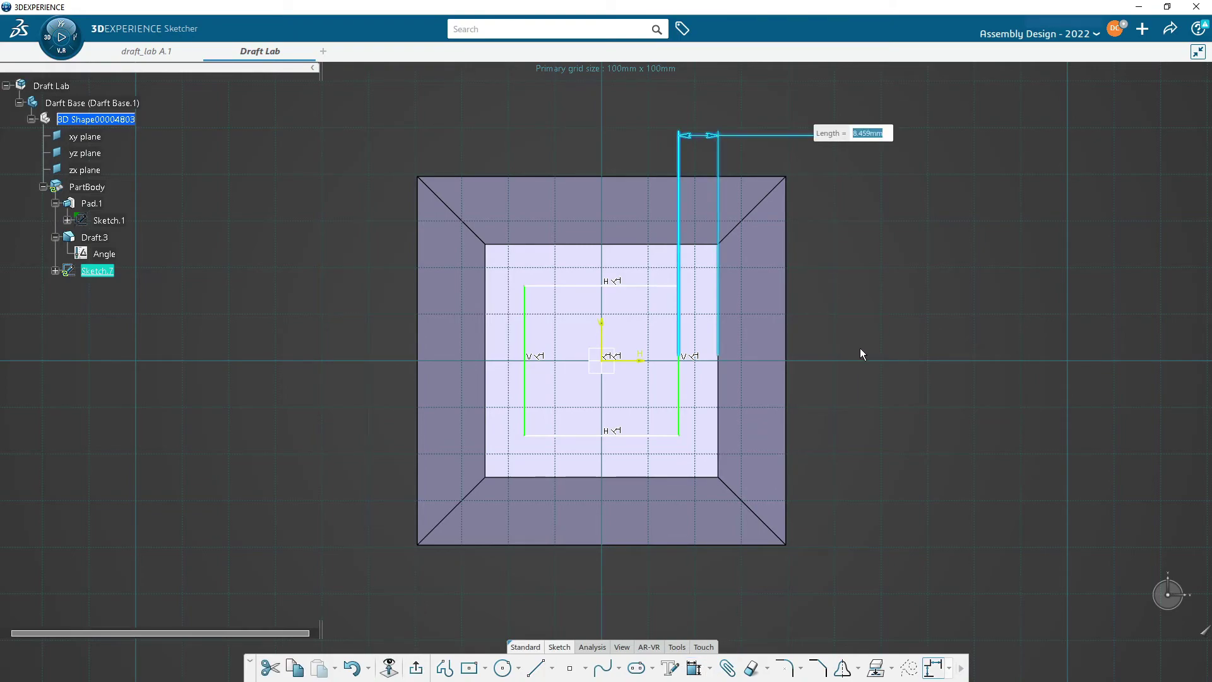
type("5")
key("Return")
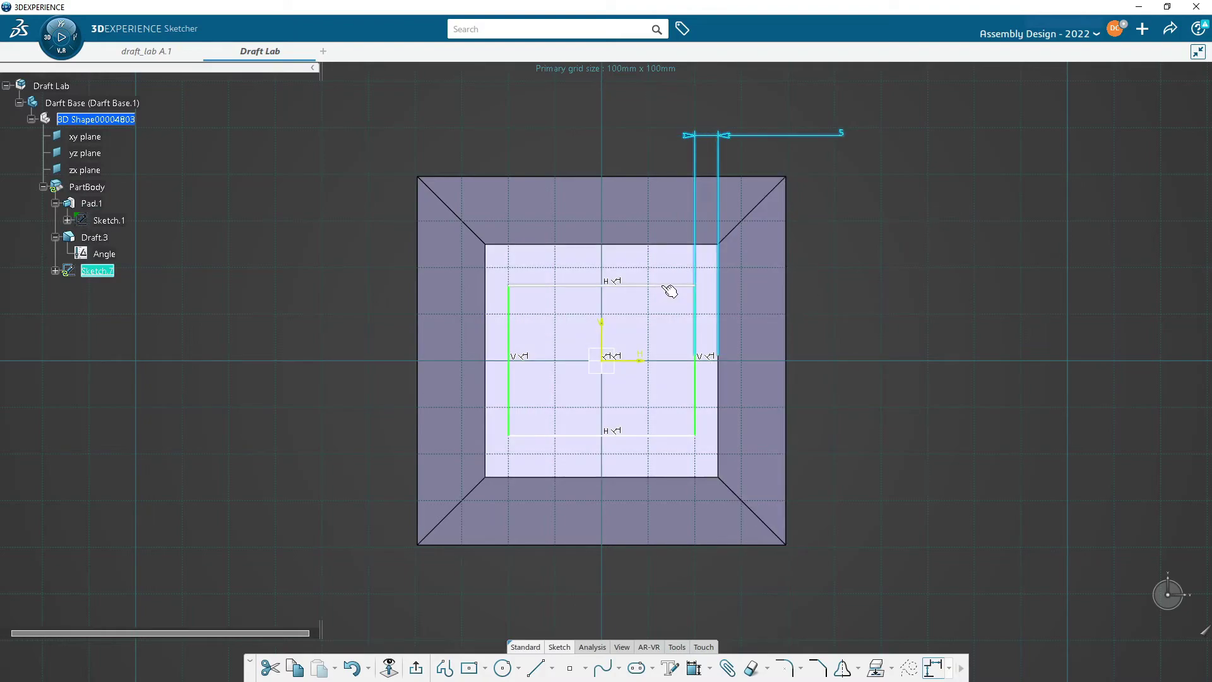
- Try to add a length dimension to the rectangle's upper side
left_click(664, 286)
left_click(814, 244)
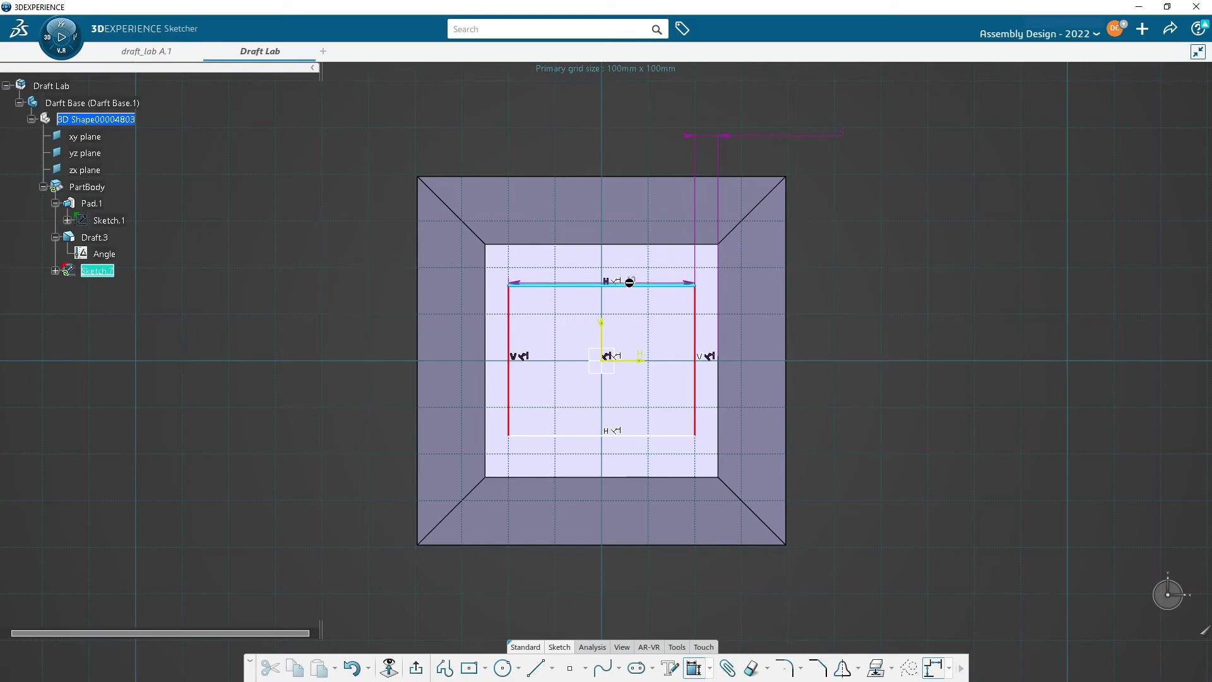
left_click(682, 282)
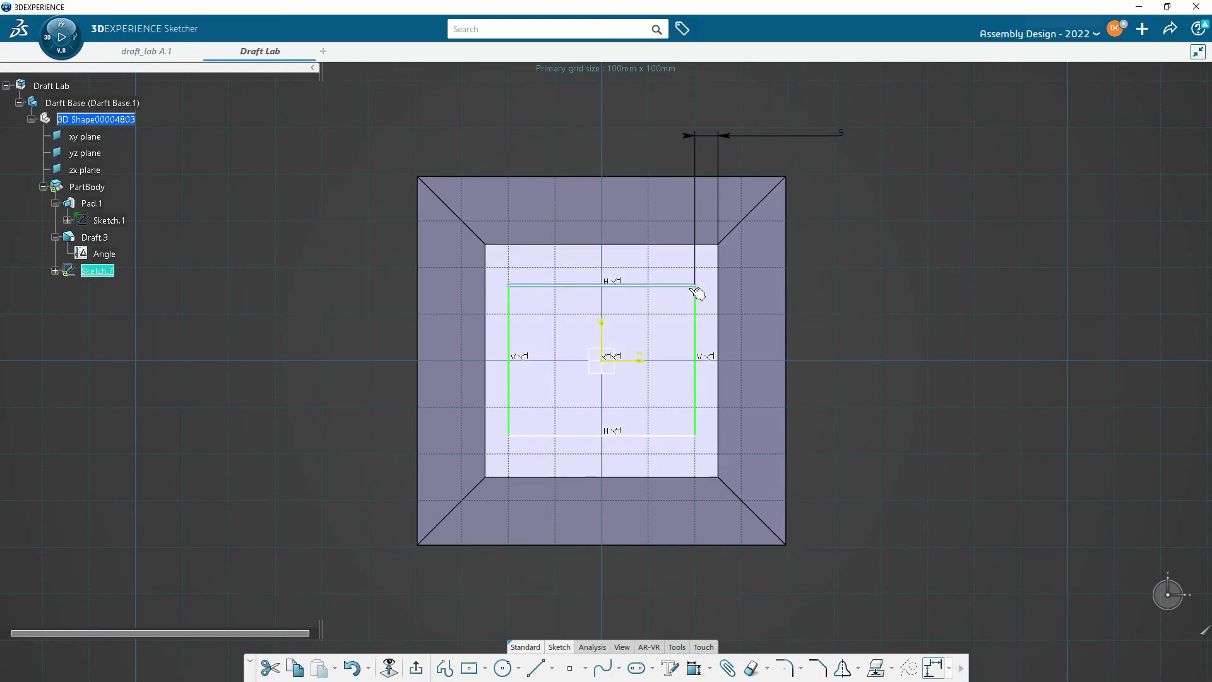
- Move the rectangle's two upper corners slightly upward to test its remaining vertical freedom
mouse_move(697, 286)
left_mouse_down()
mouse_move(702, 319)
mouse_move(695, 283)
left_mouse_up()
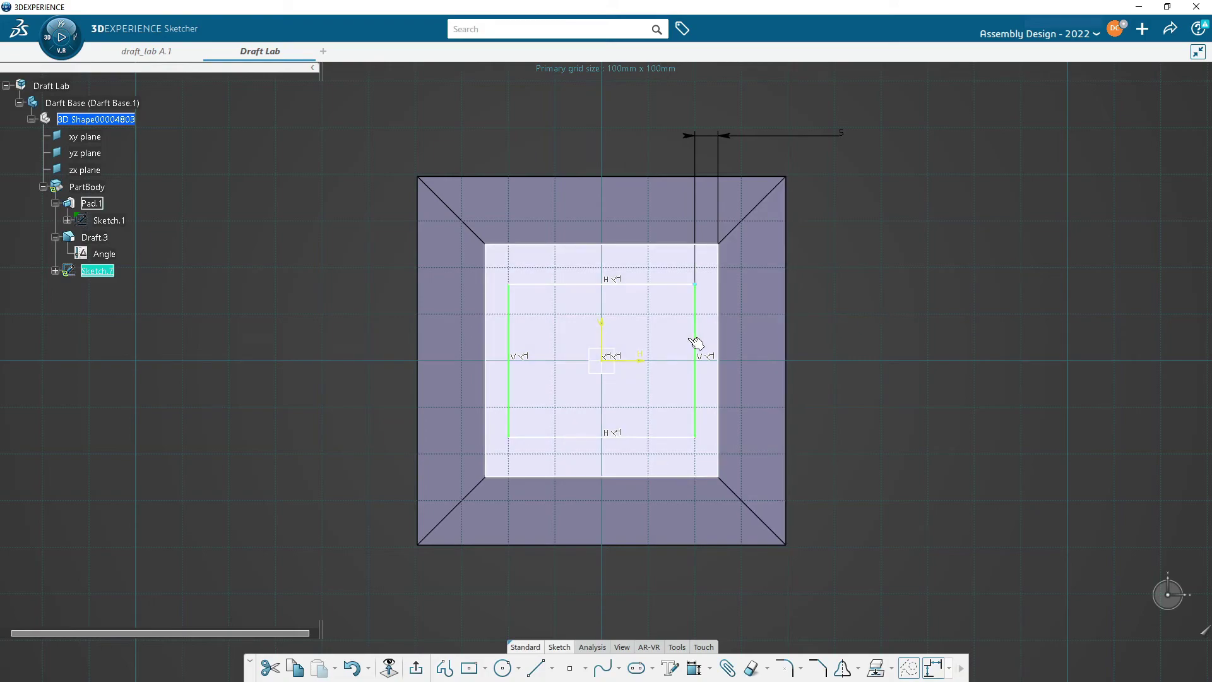
left_click(873, 284)
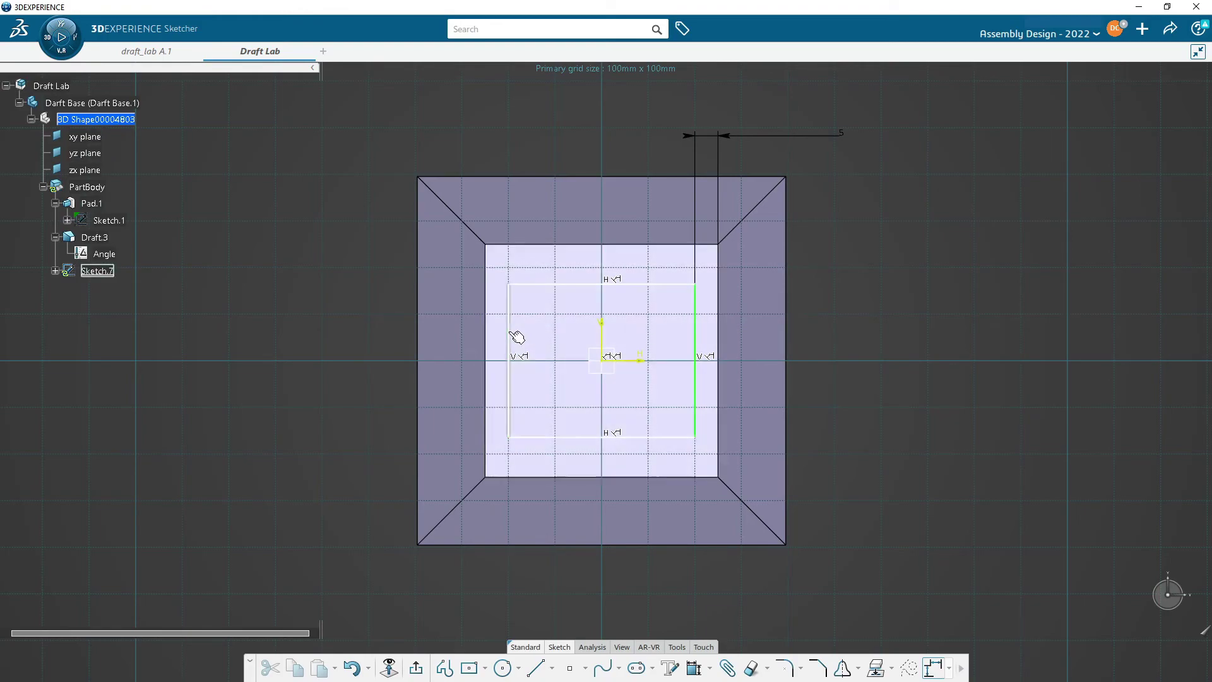
mouse_move(516, 287)
left_mouse_down()
mouse_move(374, 271)
mouse_move(309, 331)
mouse_move(355, 278)
mouse_move(411, 311)
mouse_move(395, 275)
left_mouse_up()
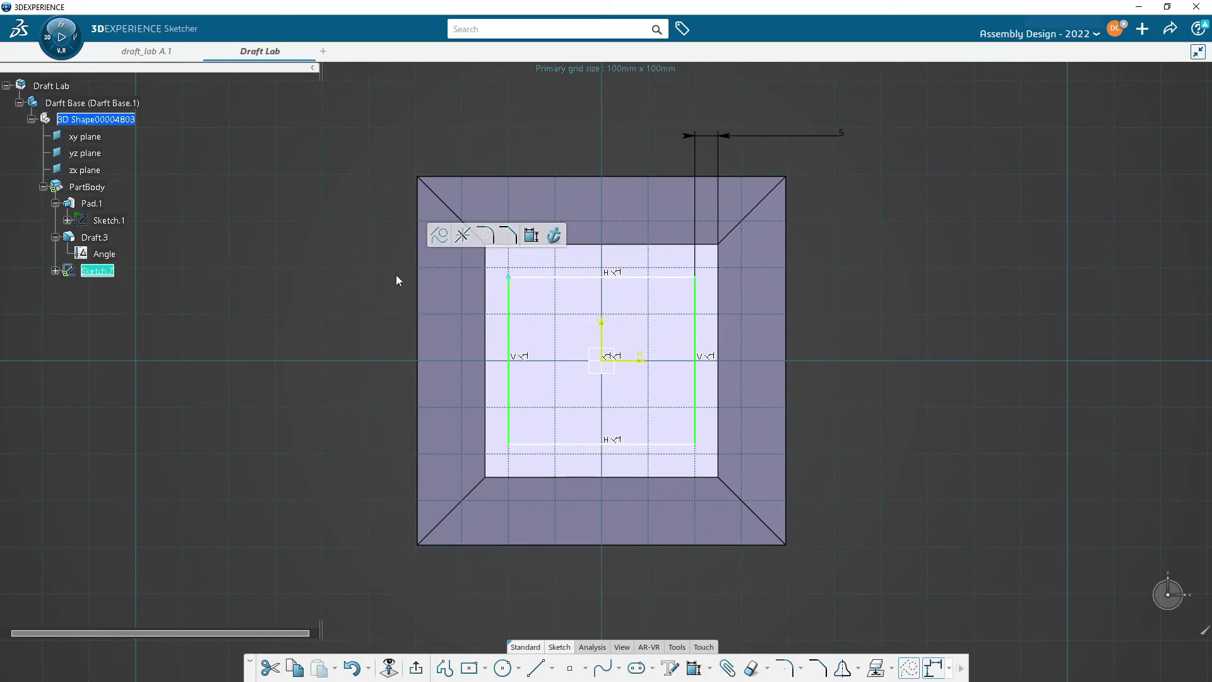
middle_click_drag(397, 306, 407, 315)
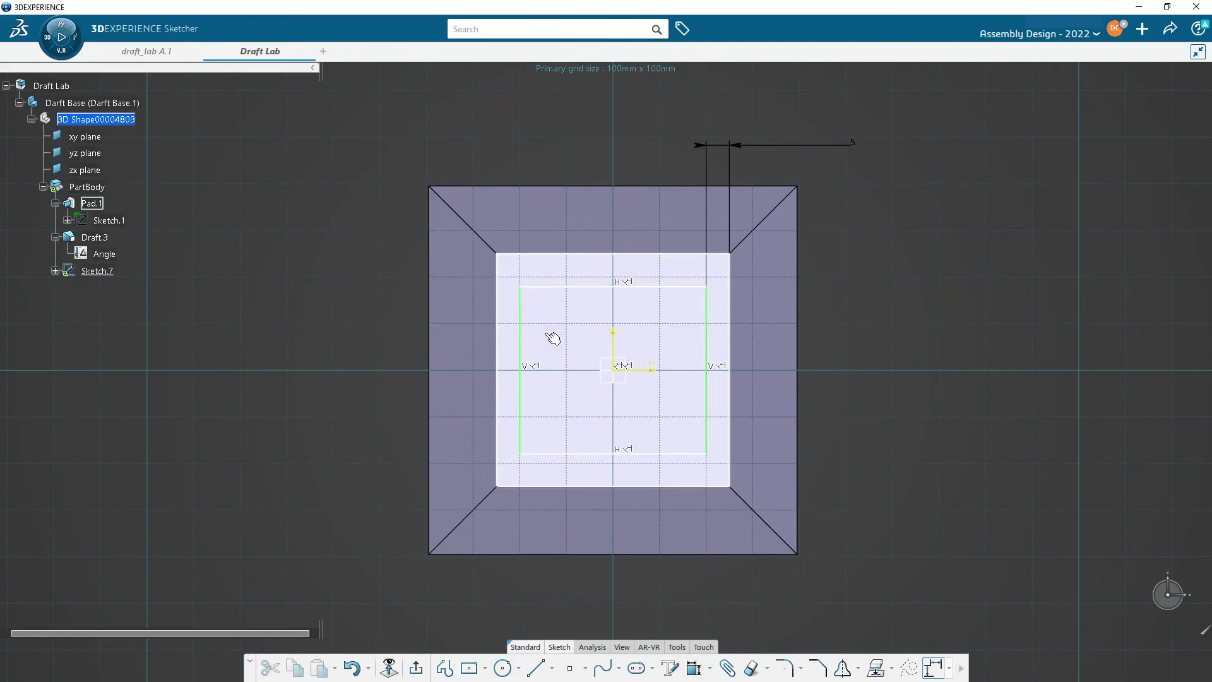
- Constrain the rectangle's upper side to lie 5 mm inside the upper edge of the top face, and exit the sketch
left_click(681, 288)
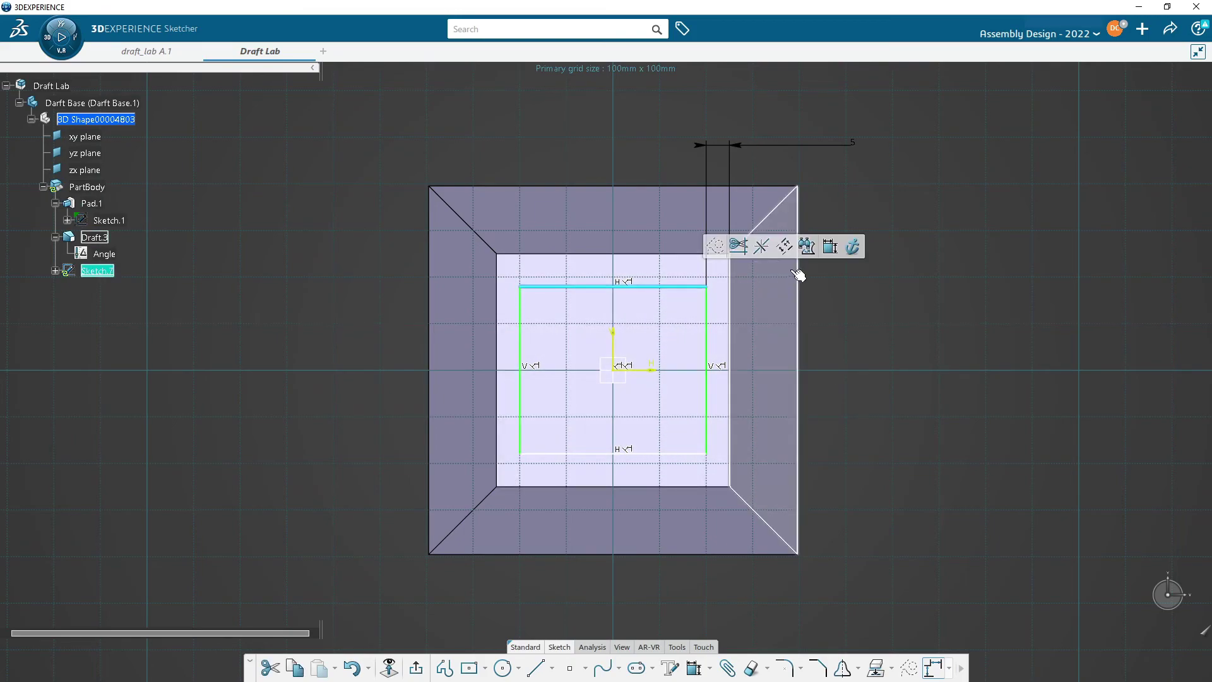
left_click(829, 247)
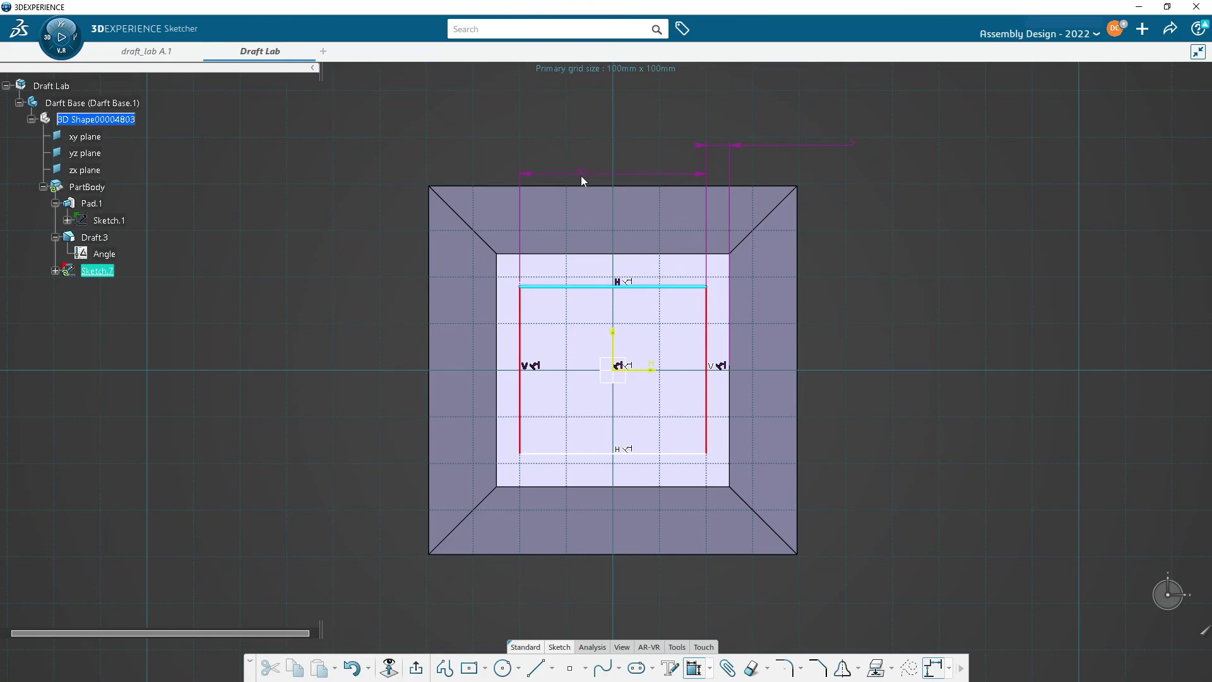
left_click_drag(573, 172, 387, 139)
left_click(576, 253)
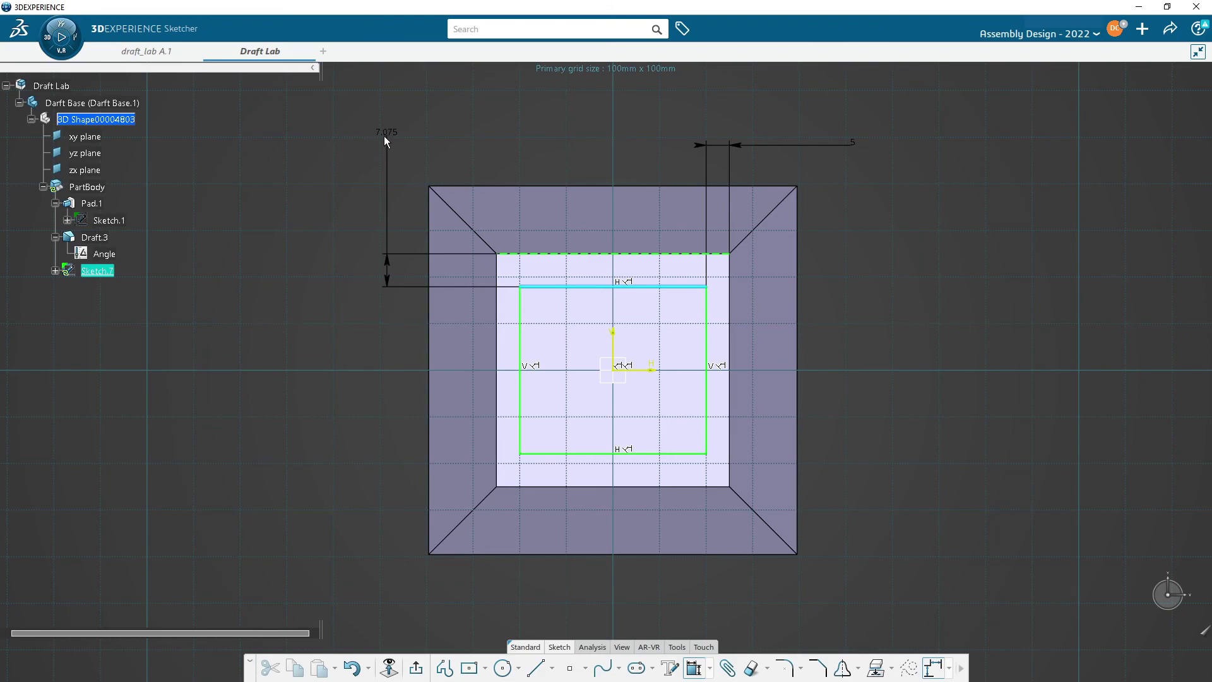
double_click(385, 135)
type("5")
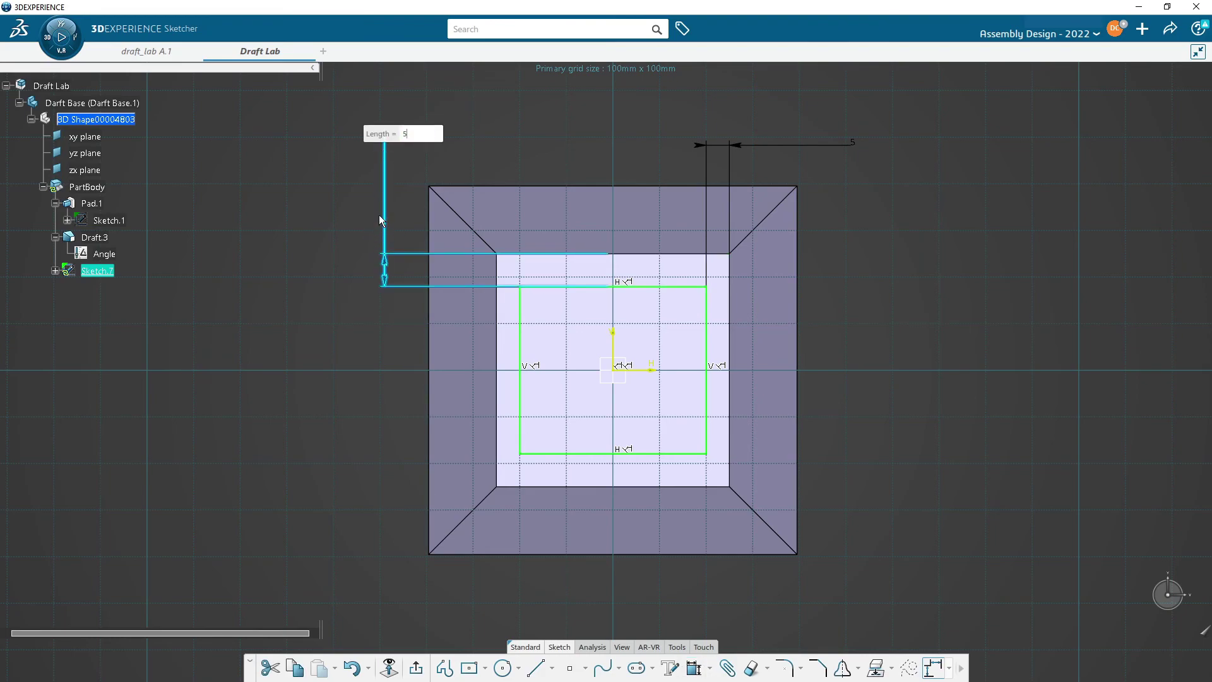
key("Return")
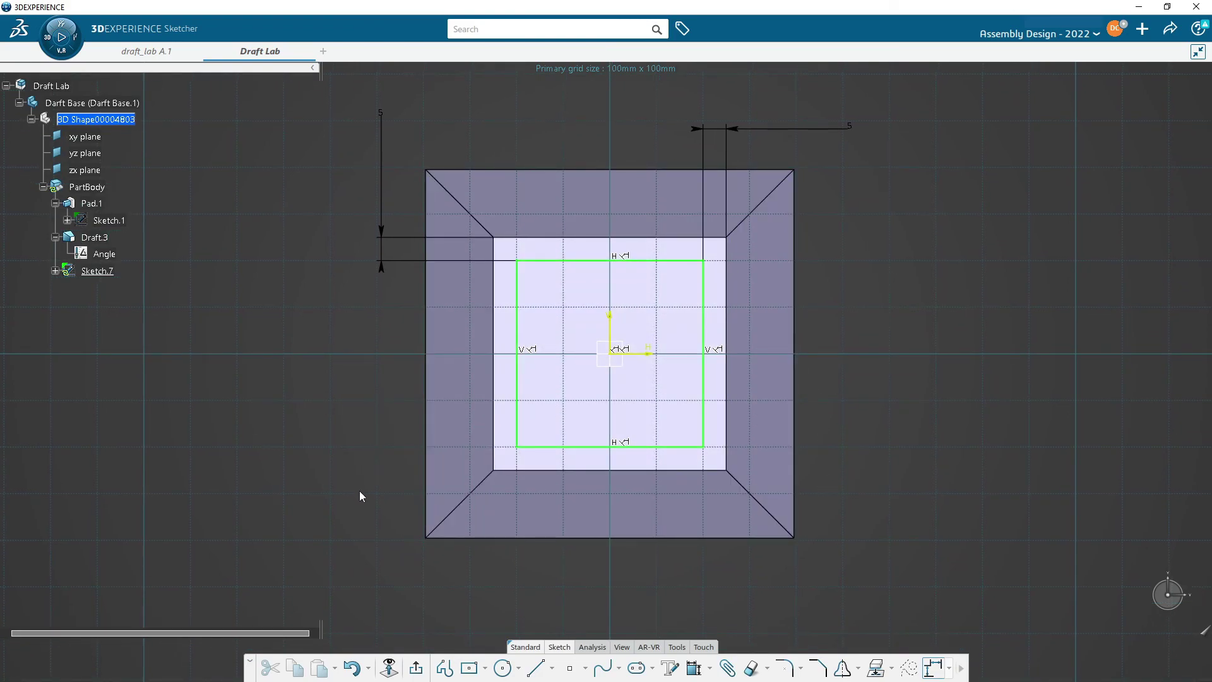
left_click(416, 668)
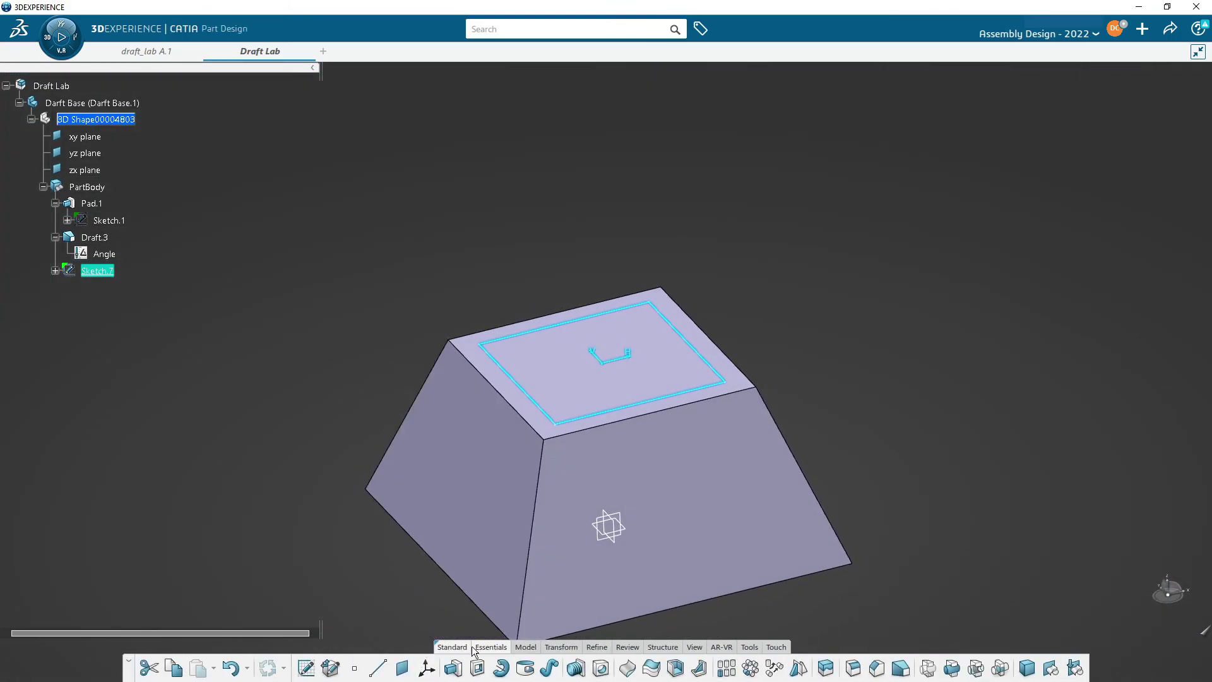
- Cut a 3 mm deep pocket into the top face from the inset rectangle sketch
left_click(477, 673)
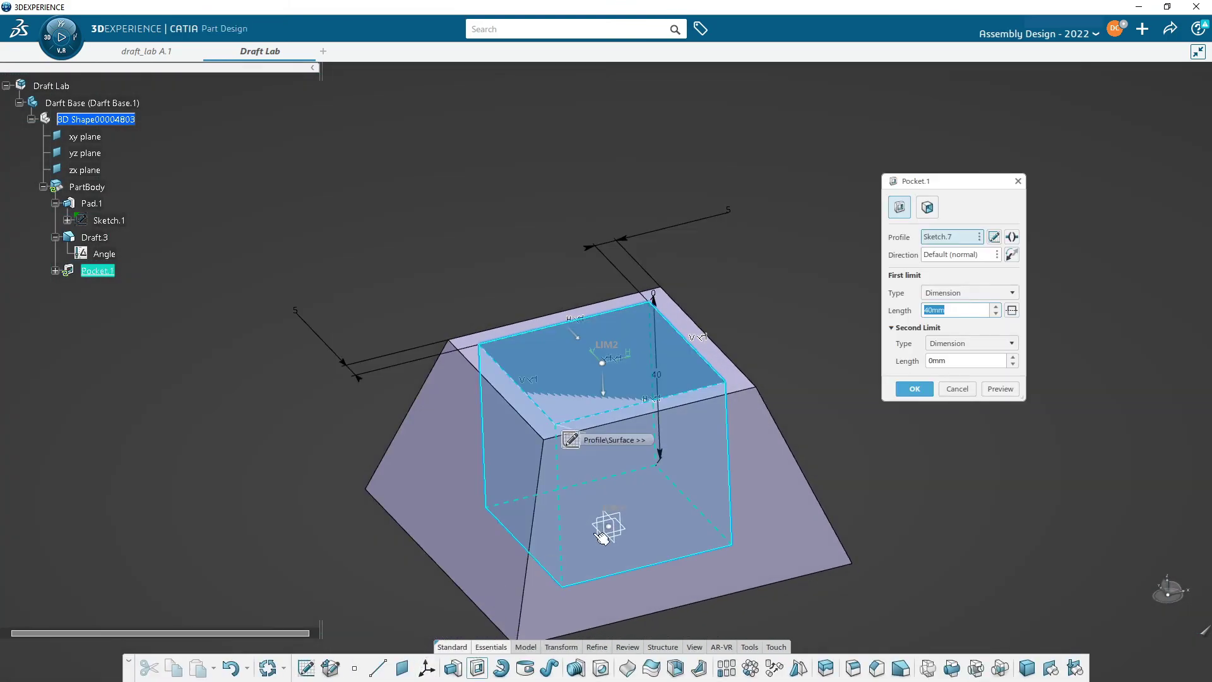
type("3")
key("Return")
middle_click_drag(815, 231, 640, 341)
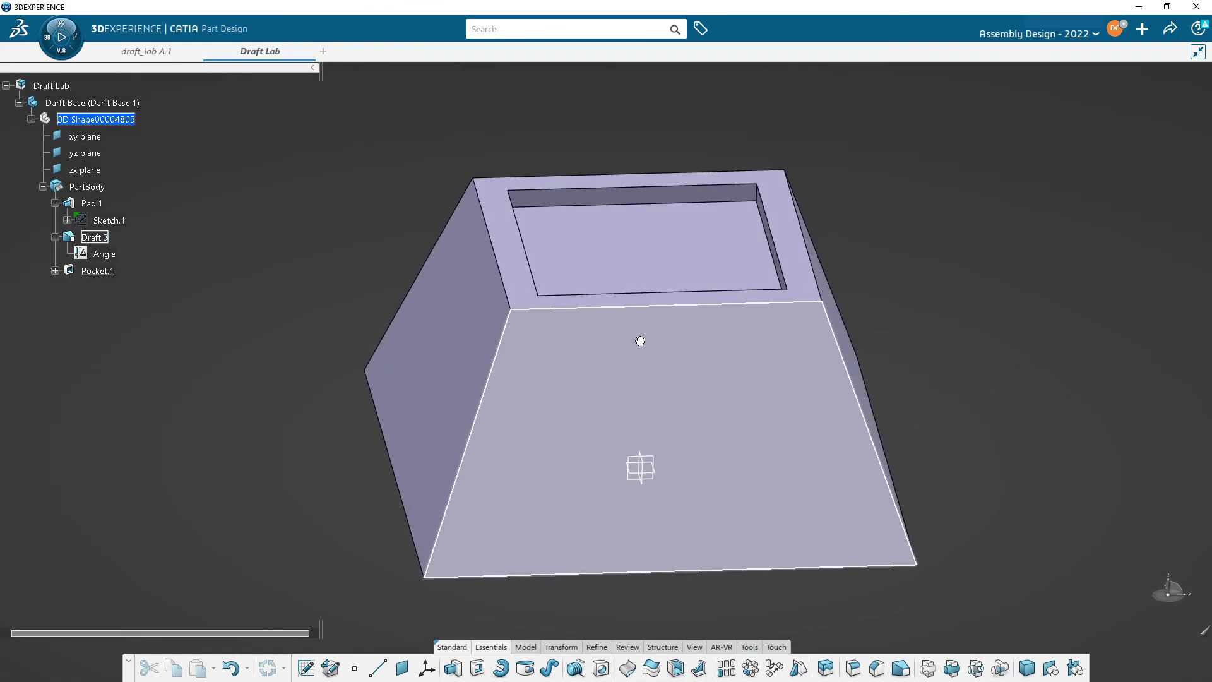
scroll(640, 341, "down", 2)
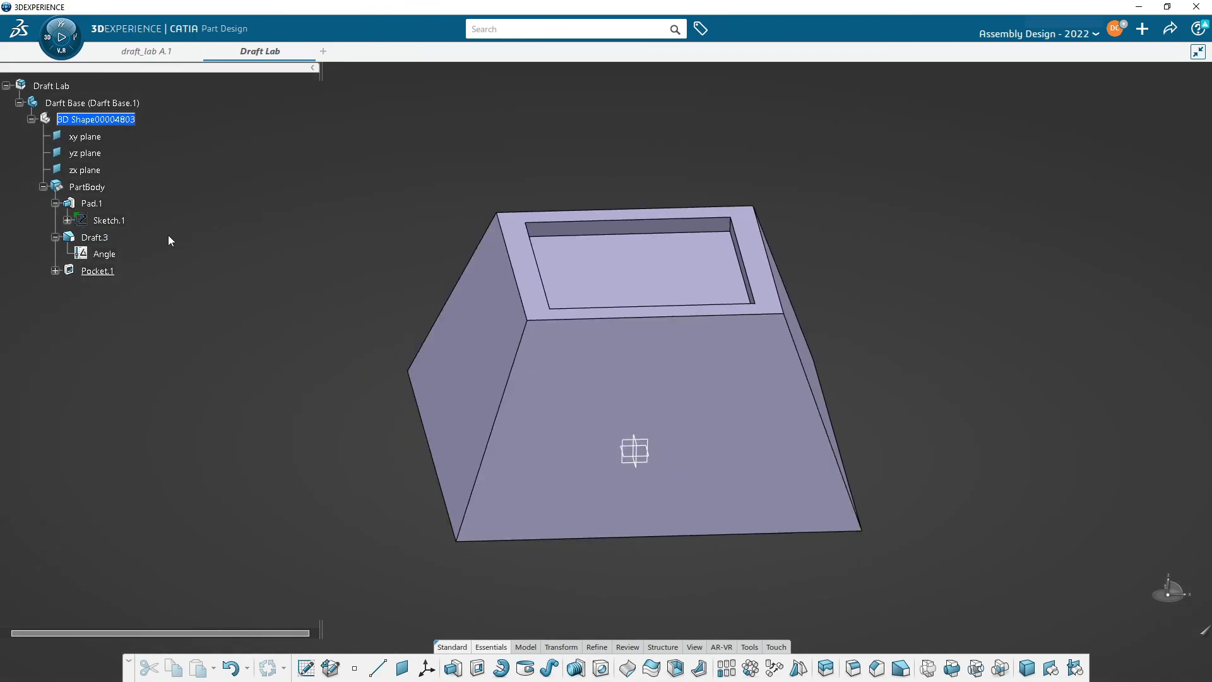
- Set the PartBody's fill colour to magenta in its graphic properties
right_click(90, 187)
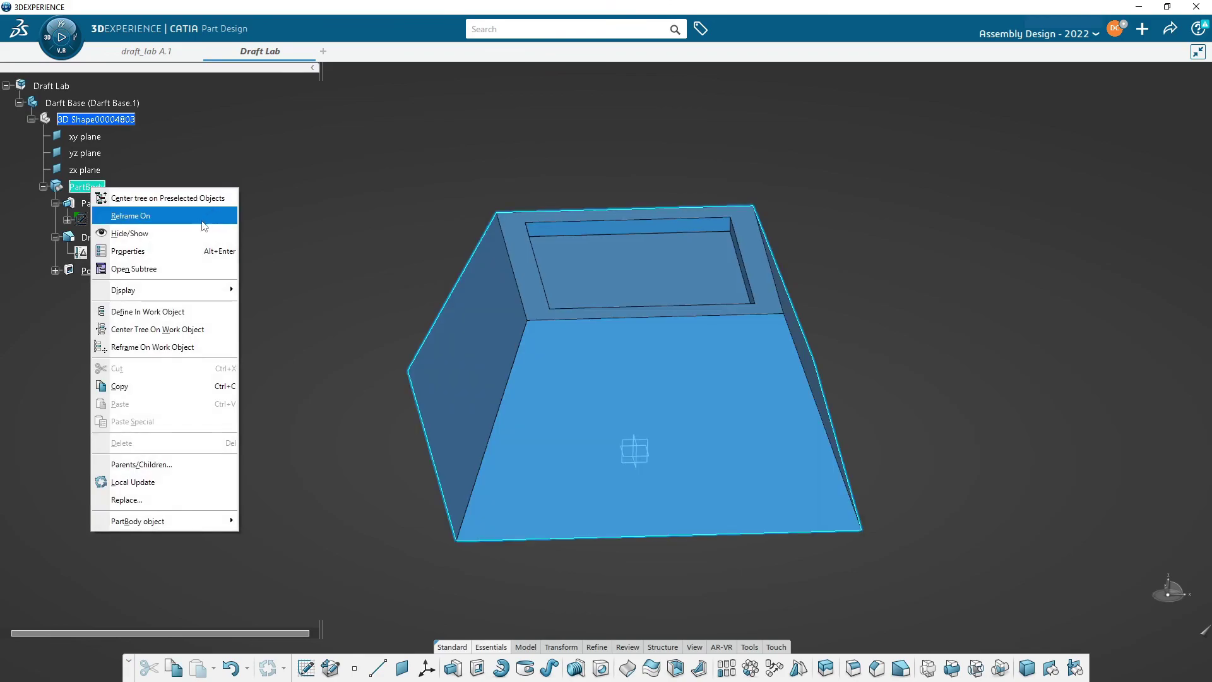
left_click(157, 250)
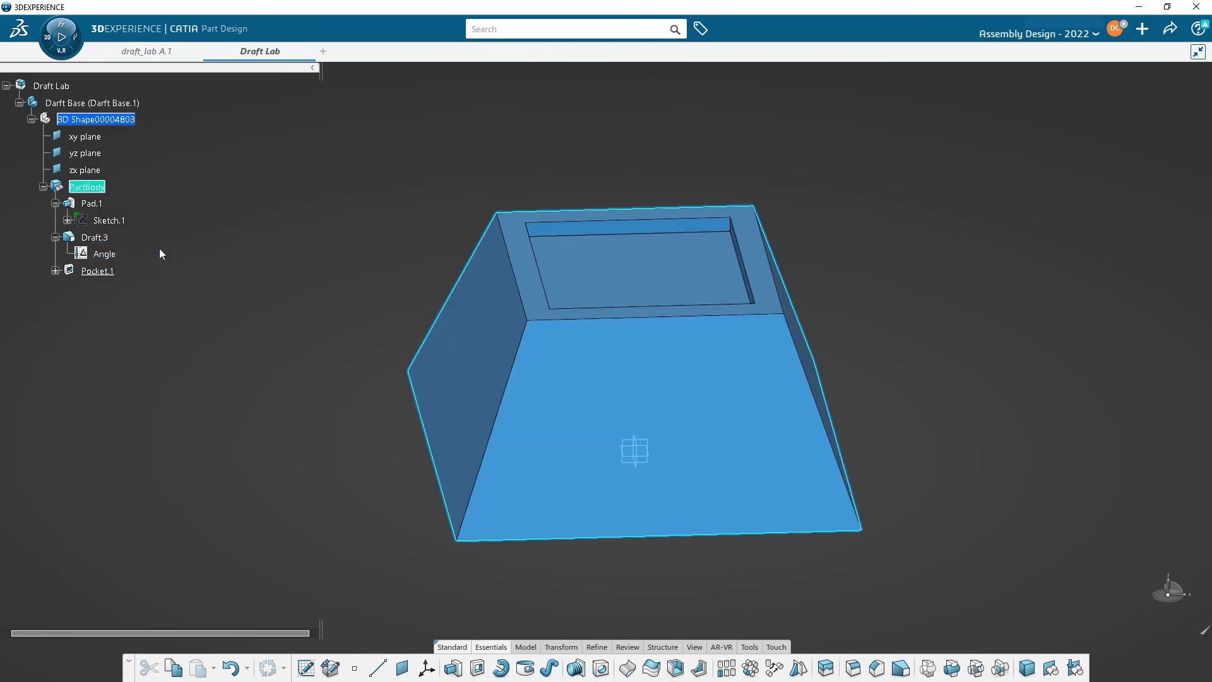
left_click(389, 173)
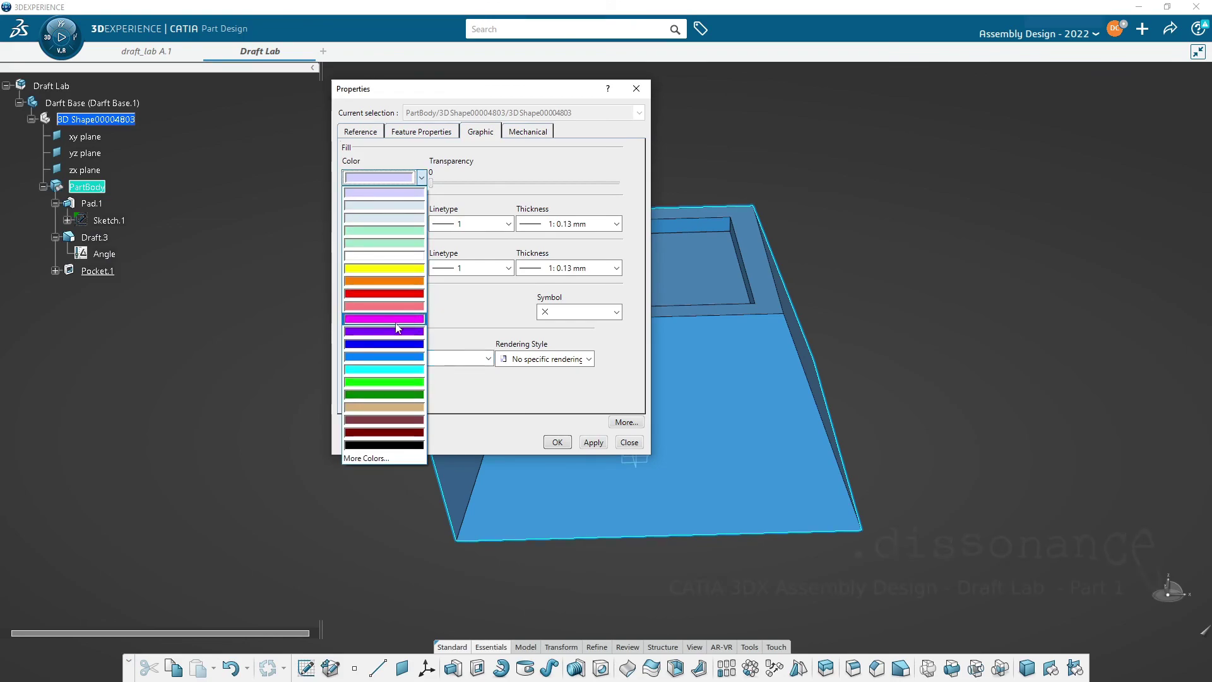
left_click(393, 319)
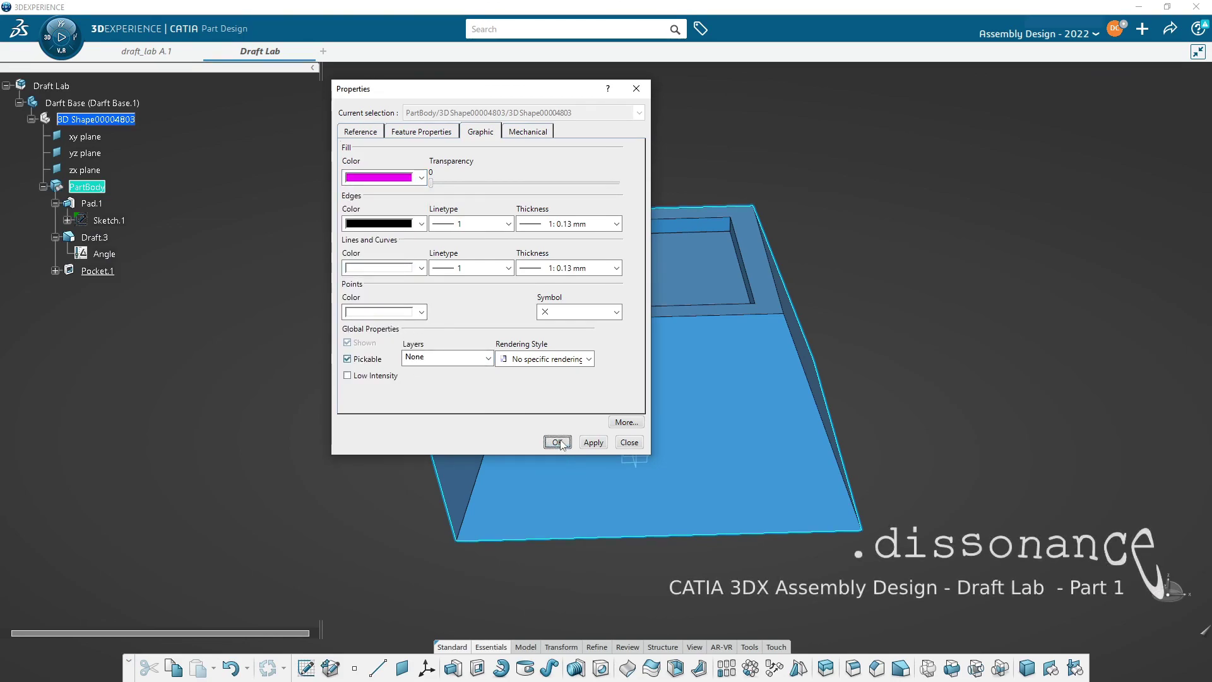
left_click(557, 442)
middle_click_drag(410, 335, 597, 397)
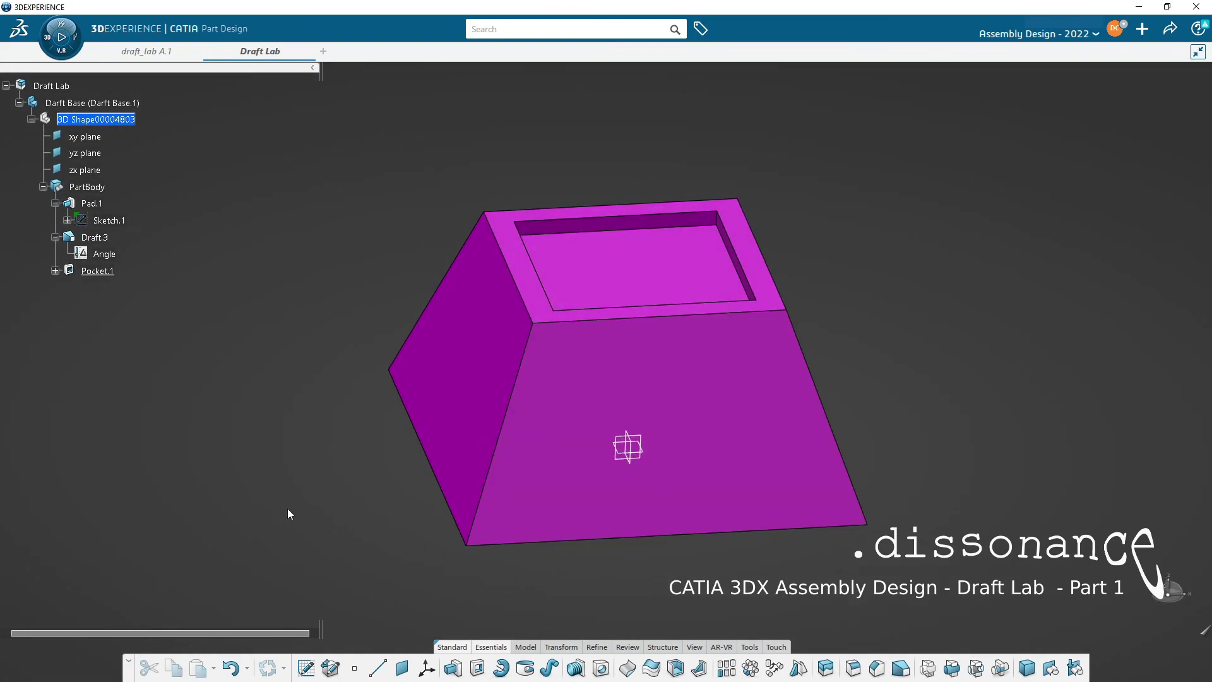
middle_click_drag(283, 434, 309, 482)
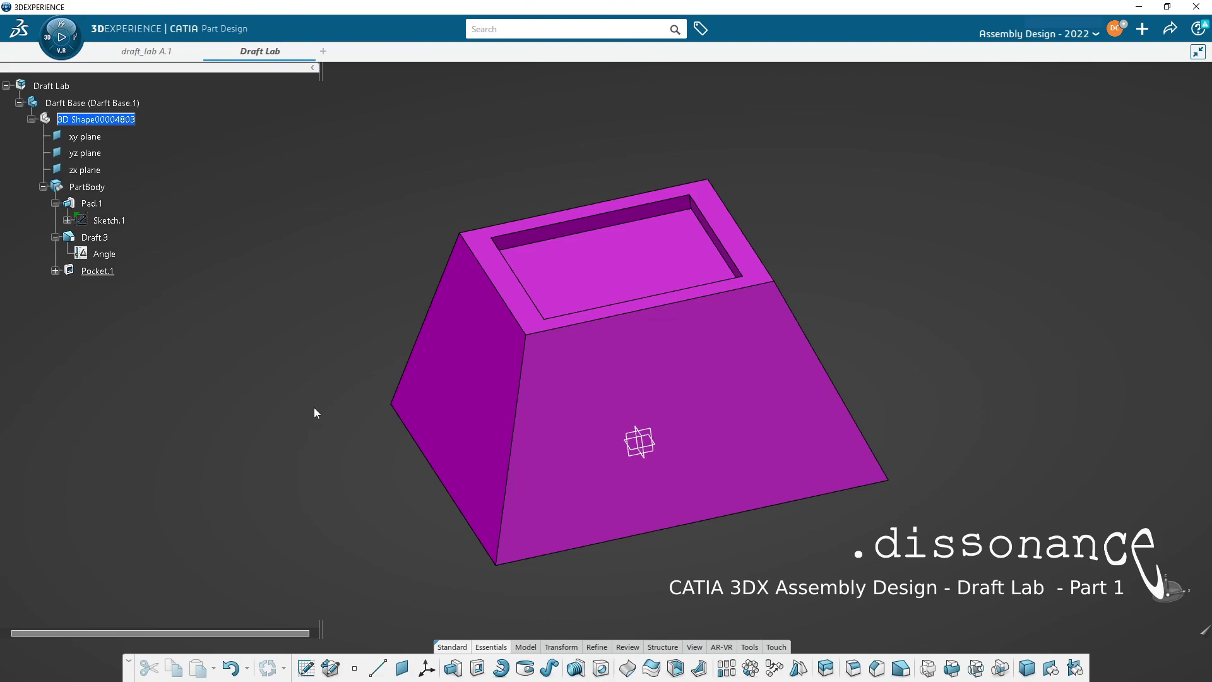